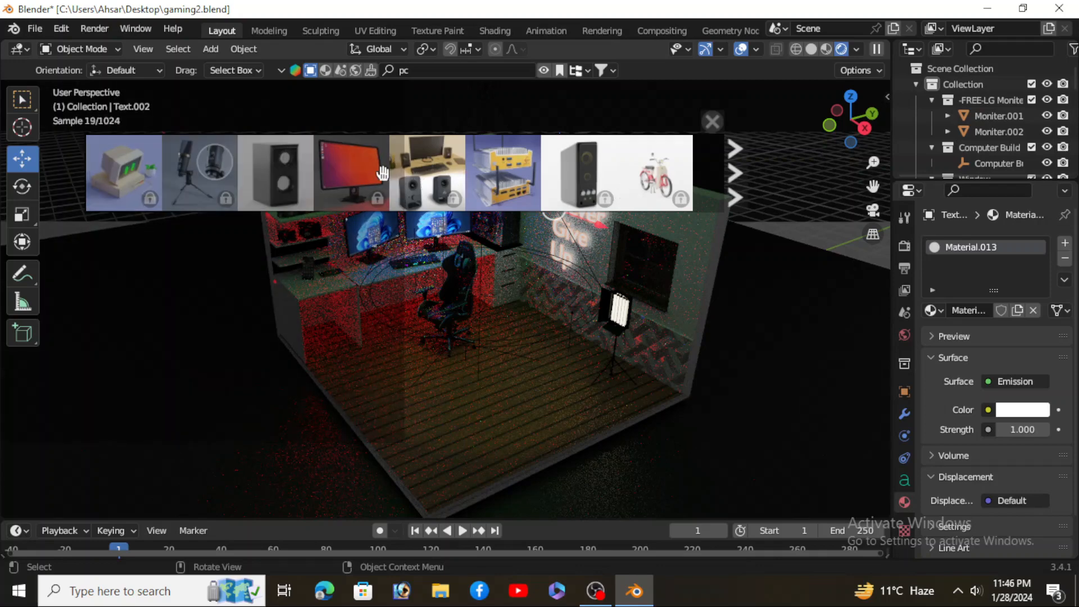
Step: Search the BlenderKit material library for tiles
left_click(325, 70)
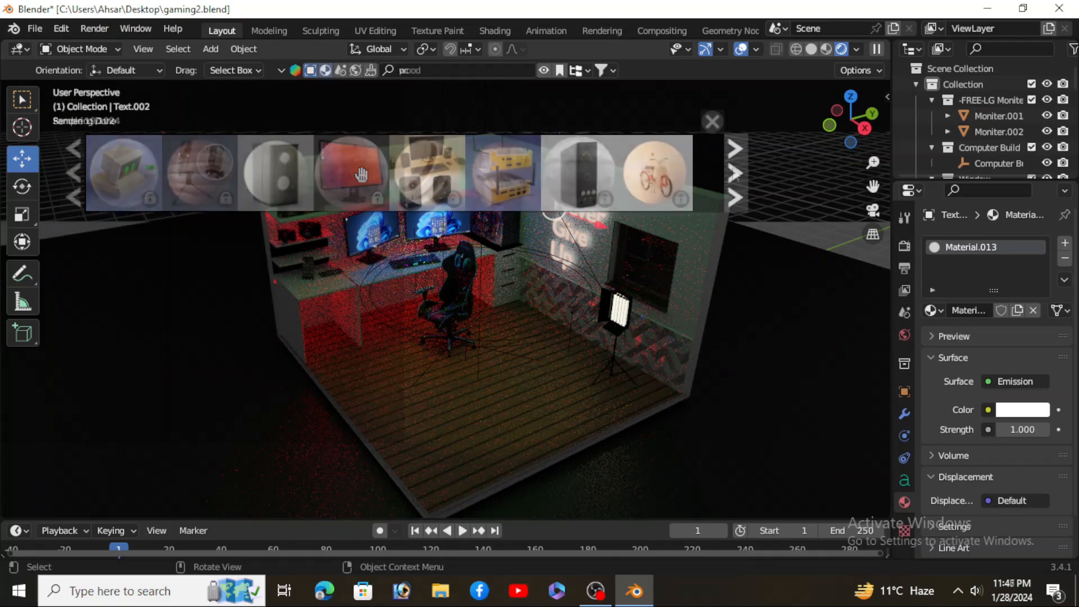
left_click(83, 173)
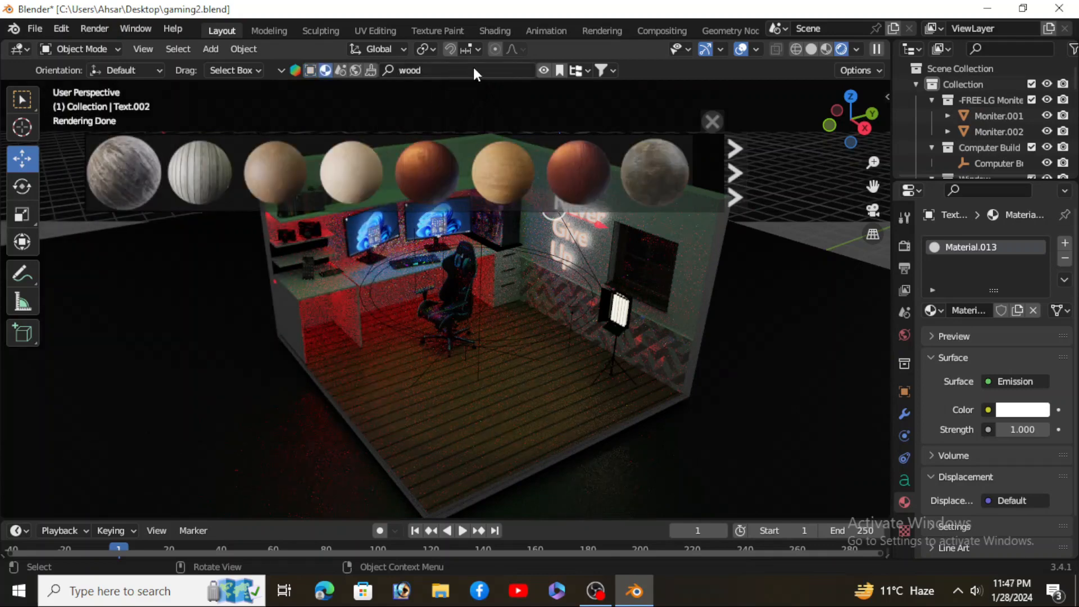
left_click(453, 69)
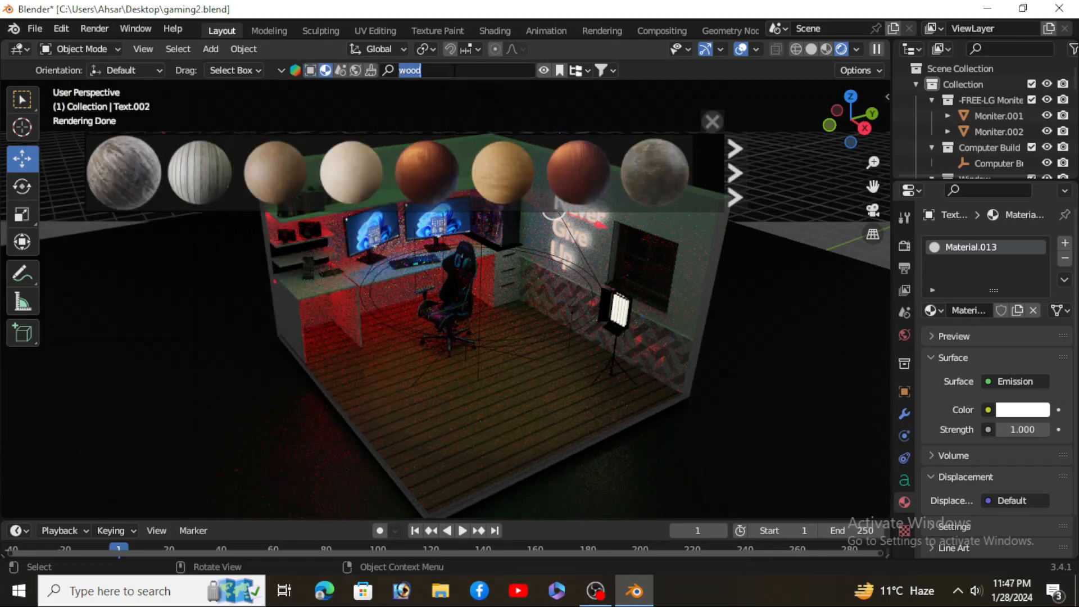
type("tiles")
key("Return")
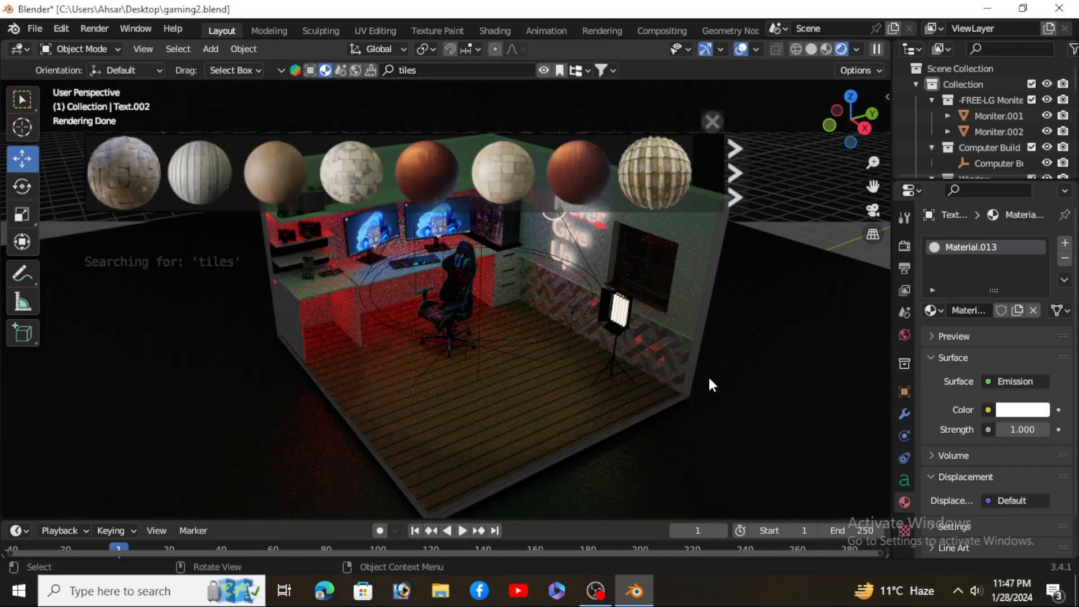
middle_click_drag(567, 378, 566, 369)
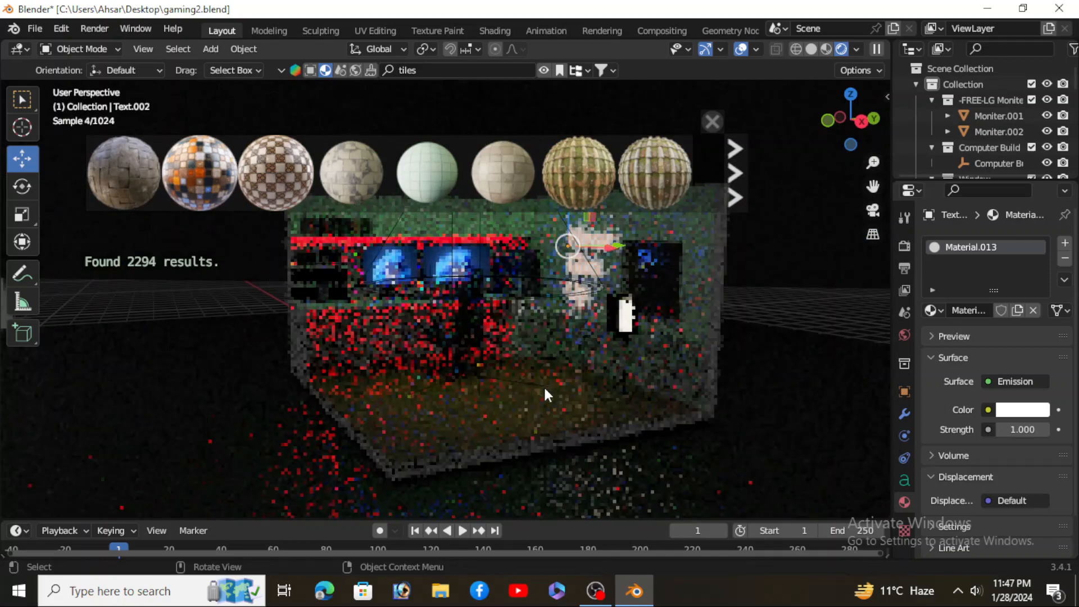
middle_click_drag(522, 397, 559, 433)
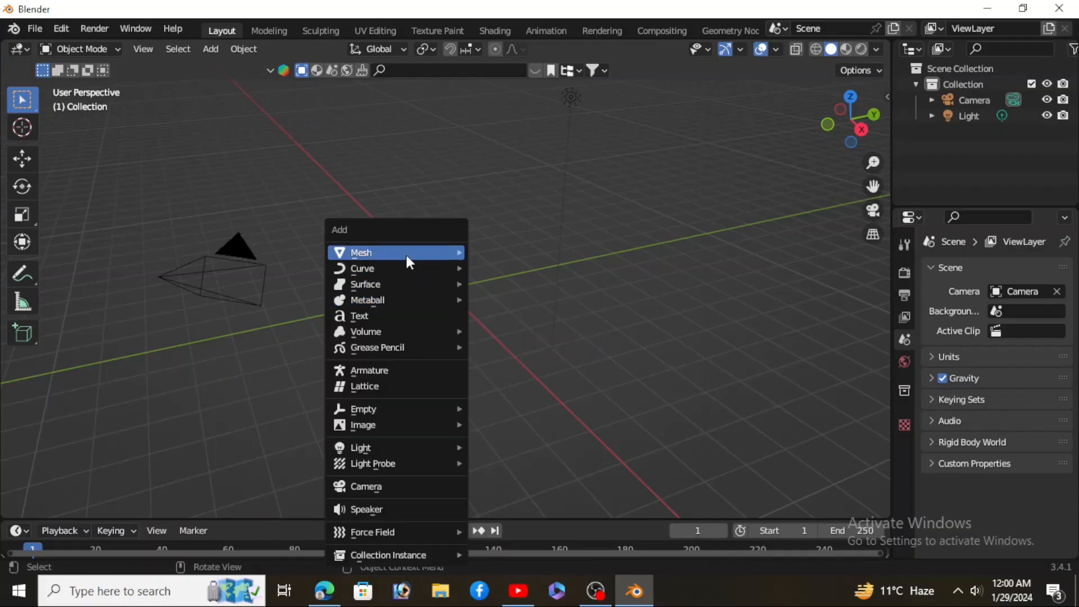
Step: Add a cube mesh and set its X dimension to 7.15 m
mouse_move(406, 252)
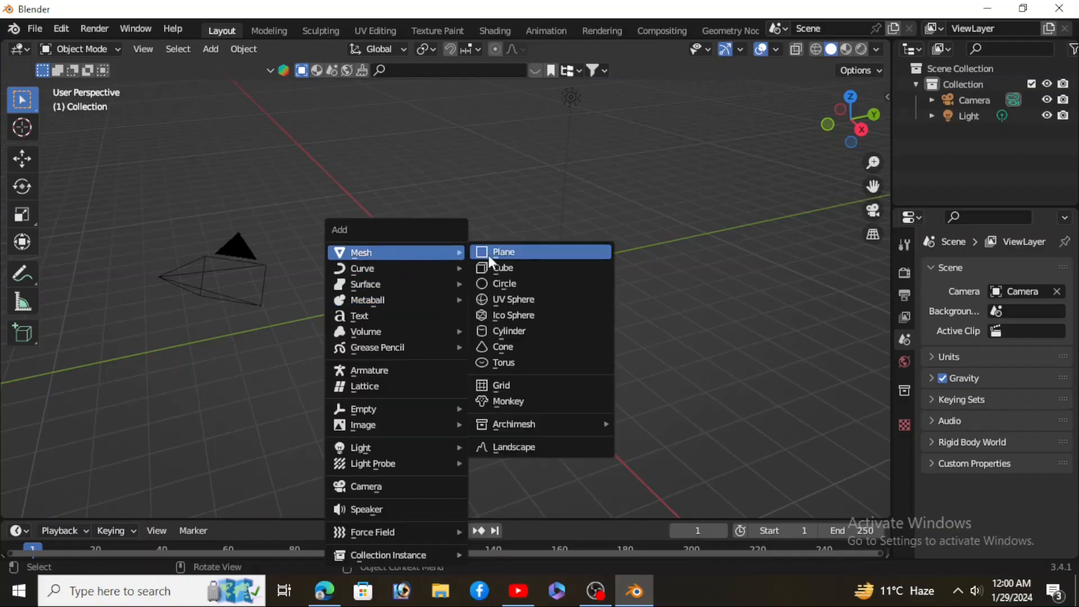
left_click(529, 270)
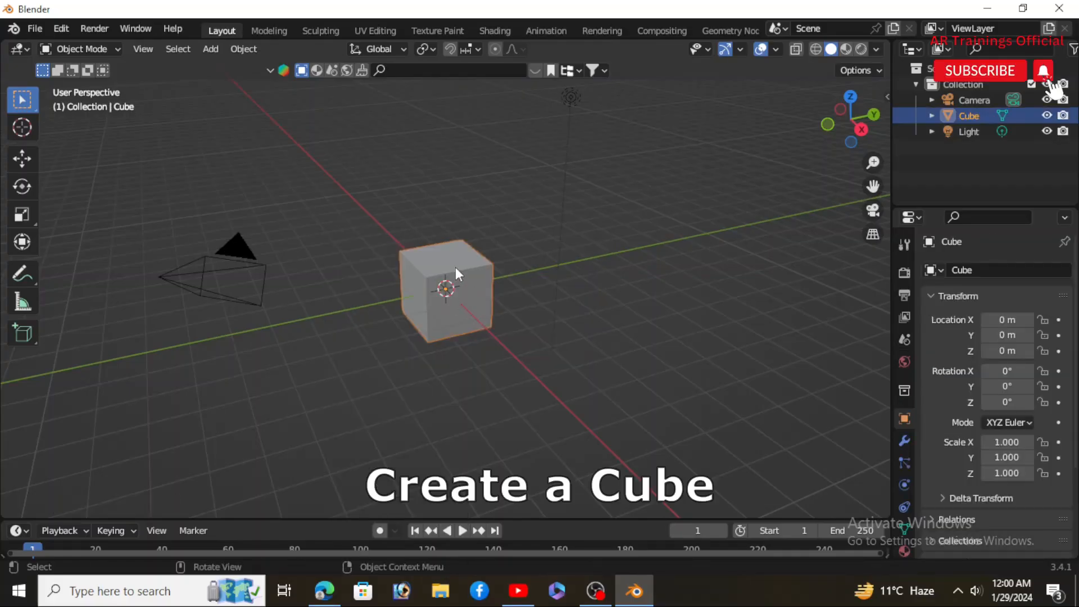
key("n")
left_click(828, 344)
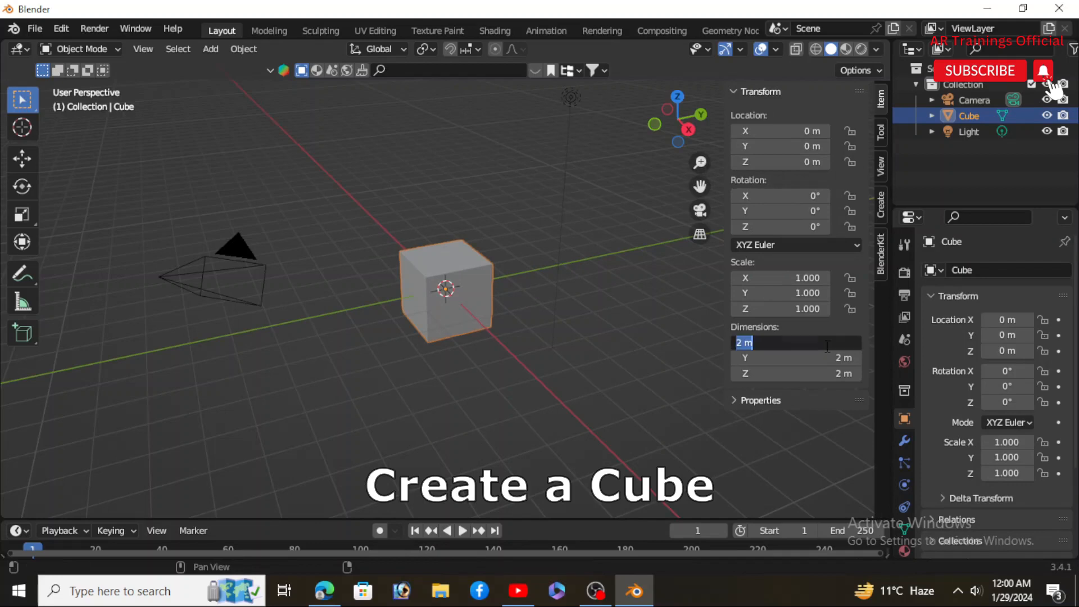
type("7.1")
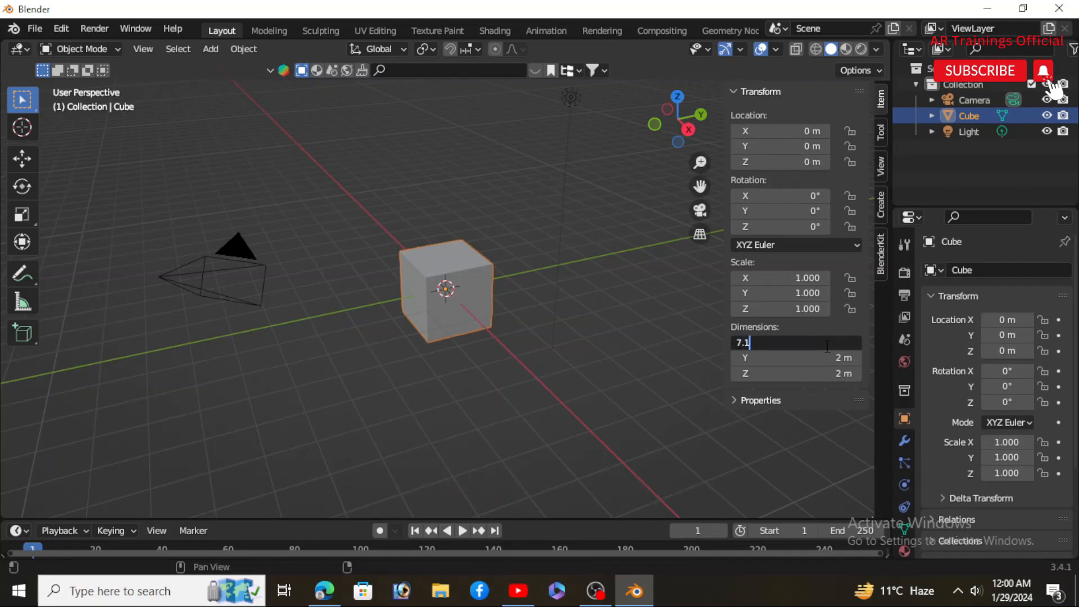
type("5")
key("Return")
Step: Set the cube's Y dimension to 6.35 m and its Z dimension to 4.28 m
left_click(828, 363)
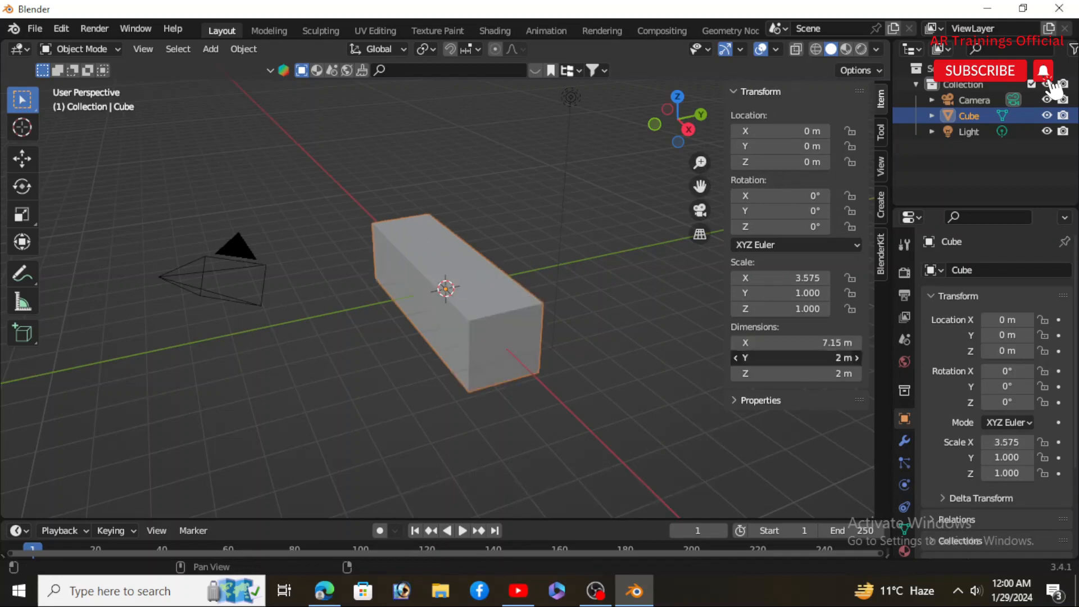
type("6.35")
key("Return")
left_click(837, 373)
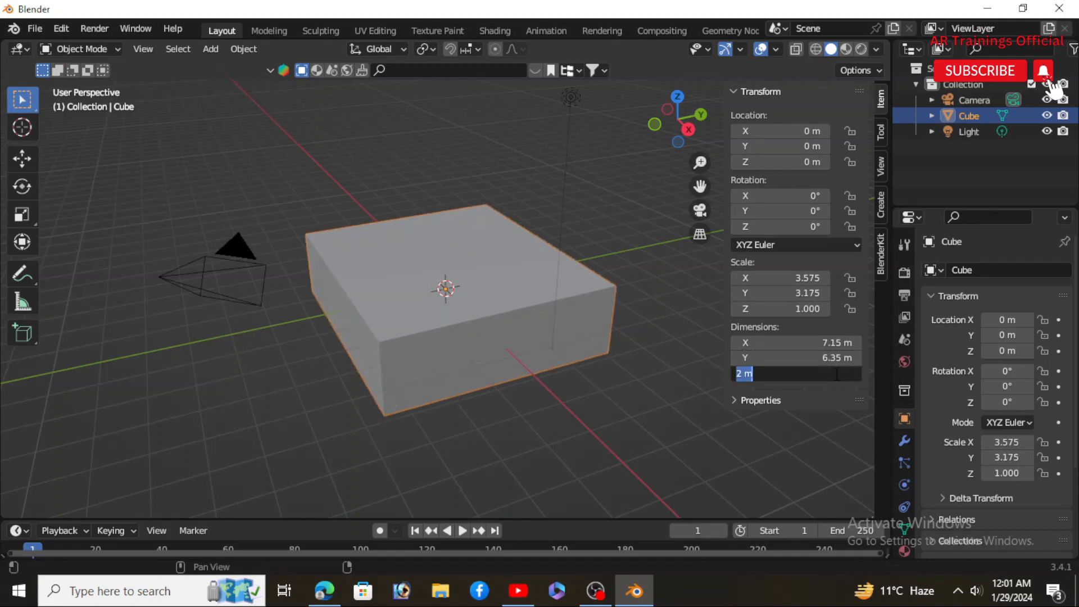
type("4.28")
key("Return")
key("n")
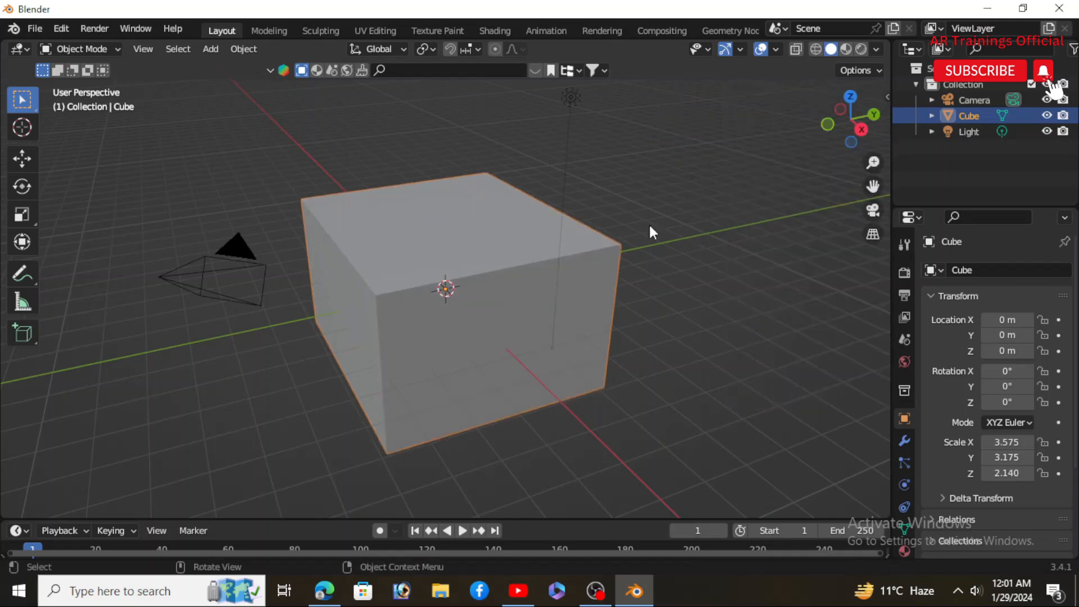
Step: Raise the cube along the Z axis by about 2.04 m
middle_click_drag(446, 390, 464, 375)
key("g")
key("z")
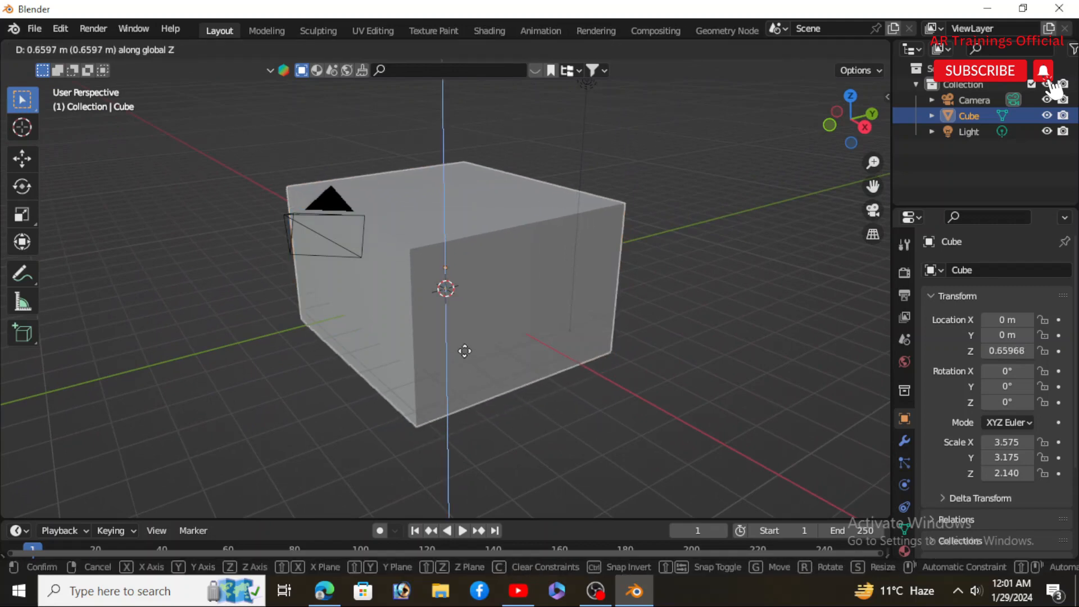
left_click(460, 299)
Step: Enter Edit Mode with face selection and delete the cube's top face
mouse_move(460, 298)
middle_mouse_down()
mouse_move(446, 234)
mouse_move(474, 320)
mouse_move(484, 316)
mouse_move(471, 289)
middle_mouse_up()
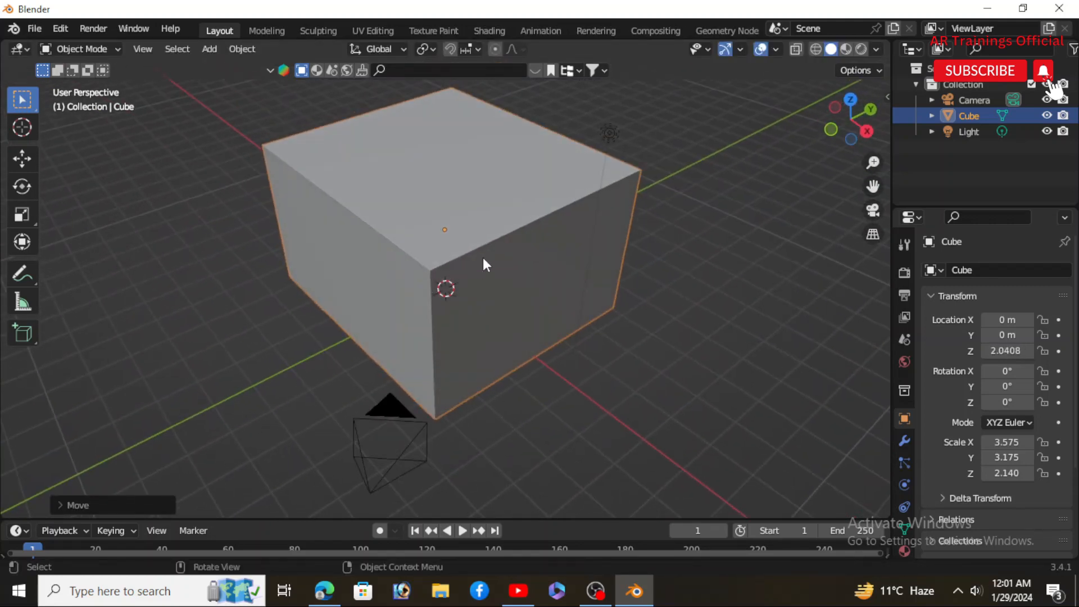
left_click(90, 49)
left_click(93, 84)
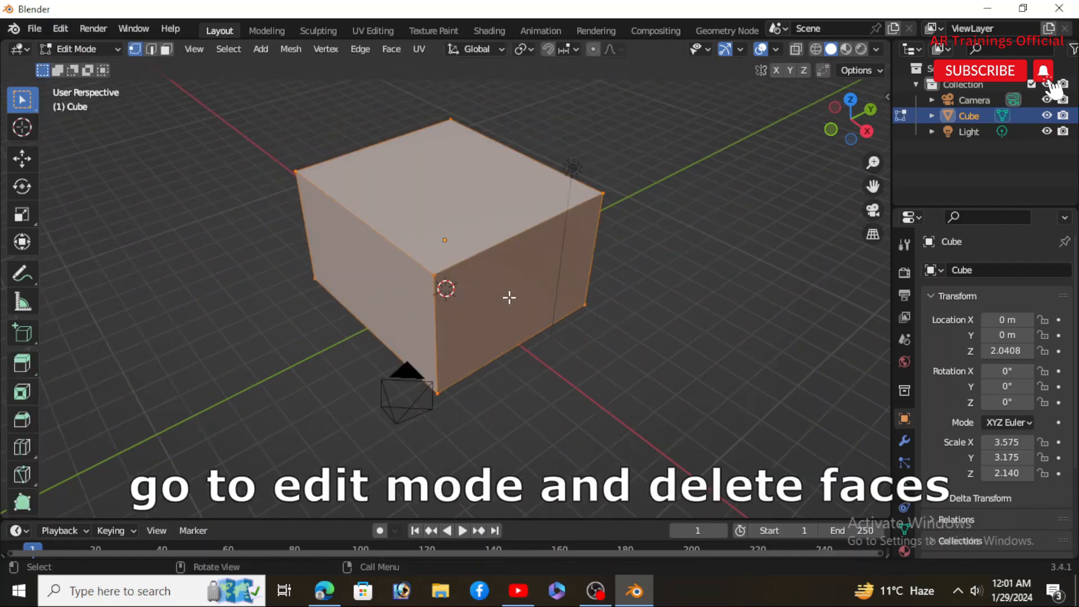
middle_click_drag(509, 296, 486, 251)
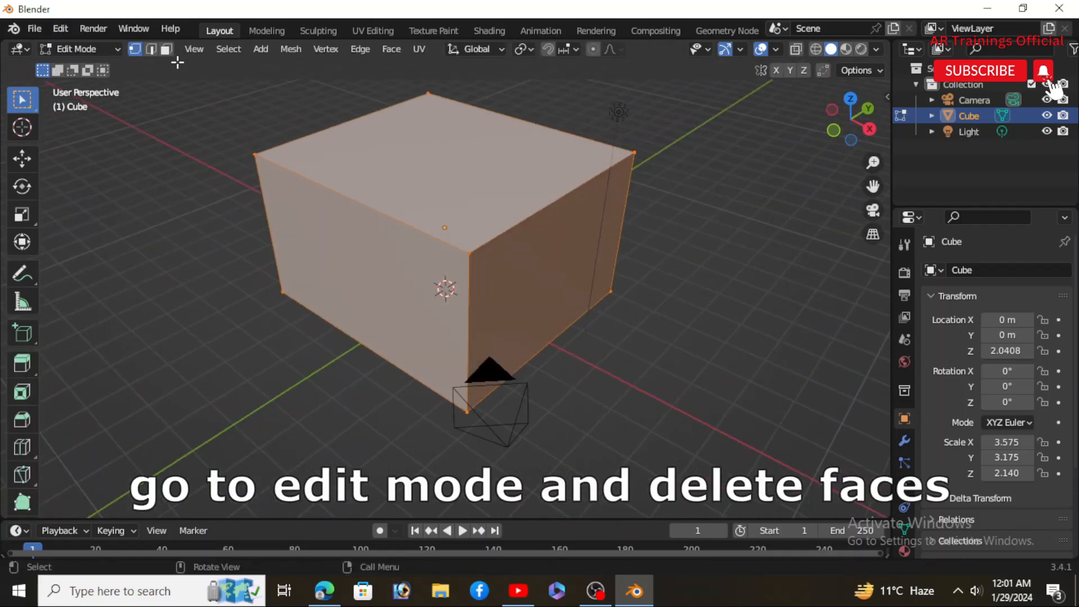
left_click(166, 49)
left_click(484, 149)
key("x")
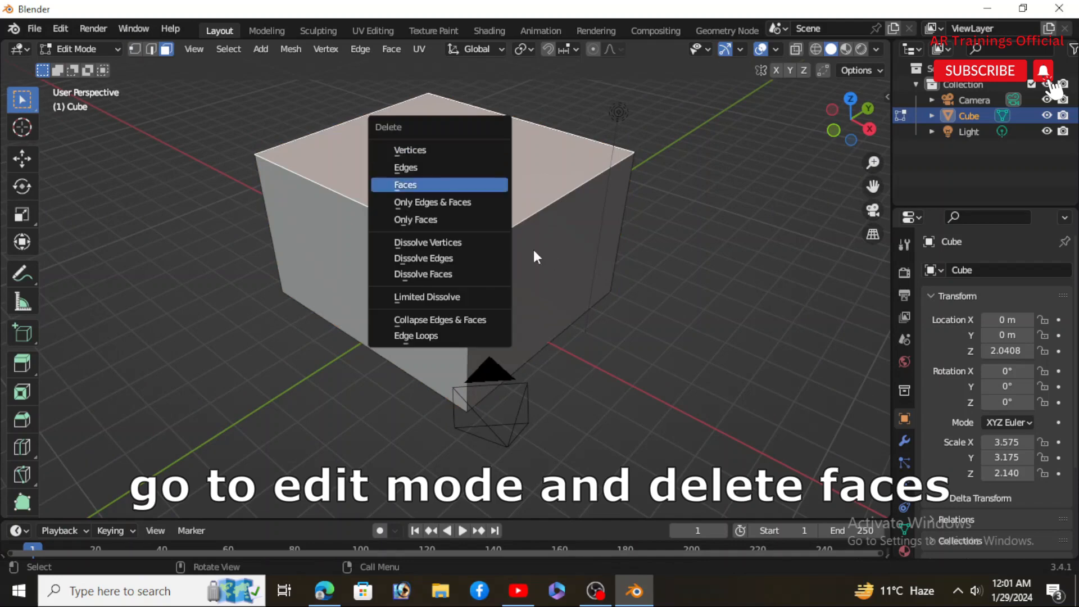
left_click(448, 184)
Step: Delete the cube's two front side faces, leaving a floor with two back walls, and return to Object Mode
left_click(523, 278)
key("x")
left_click(523, 282)
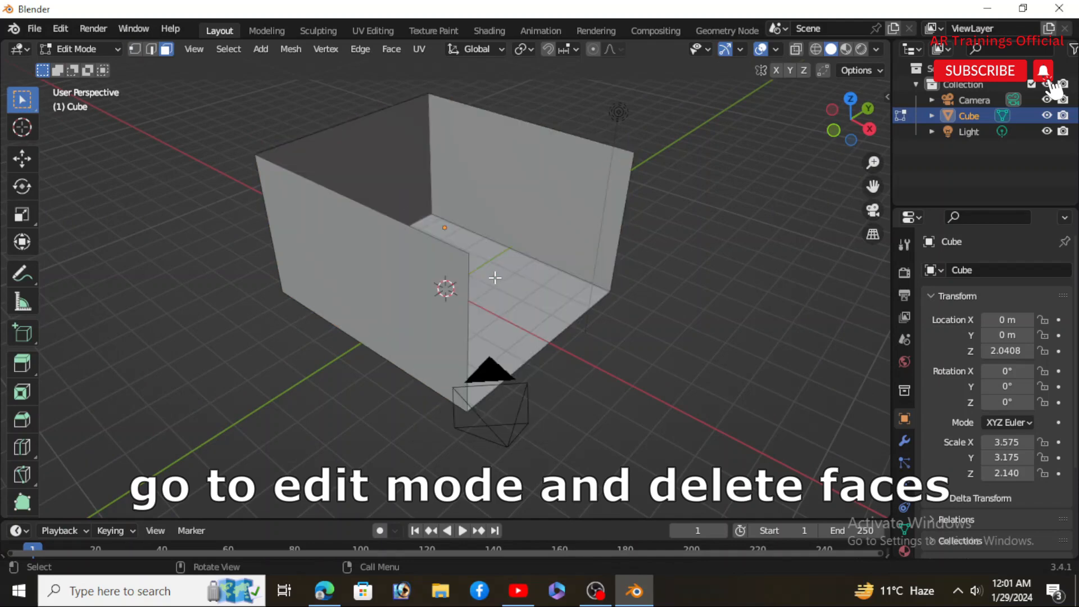
left_click(429, 272)
key("x")
left_click(423, 265)
middle_click_drag(470, 313, 525, 365)
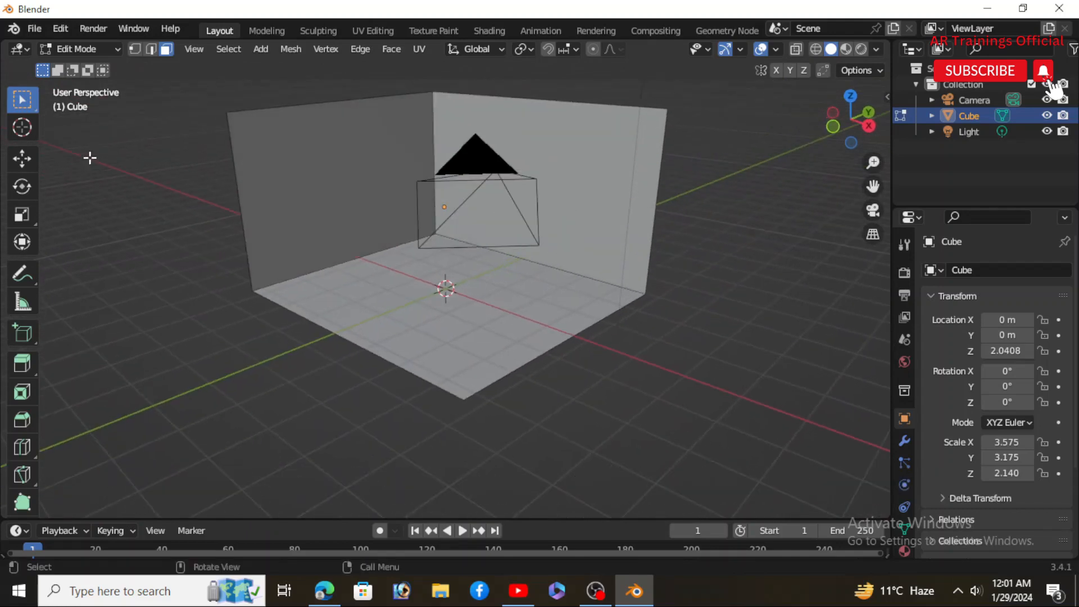
left_click(79, 48)
left_click(85, 60)
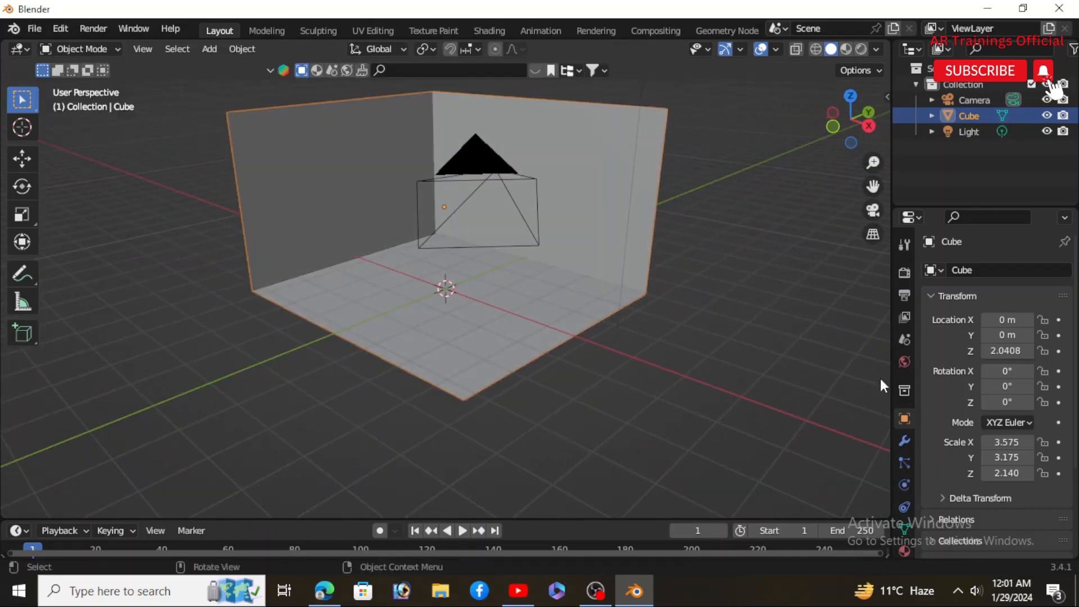
Step: Add a Solidify modifier to the room shell with a thickness of 0.11 m
left_click(904, 436)
left_click(962, 270)
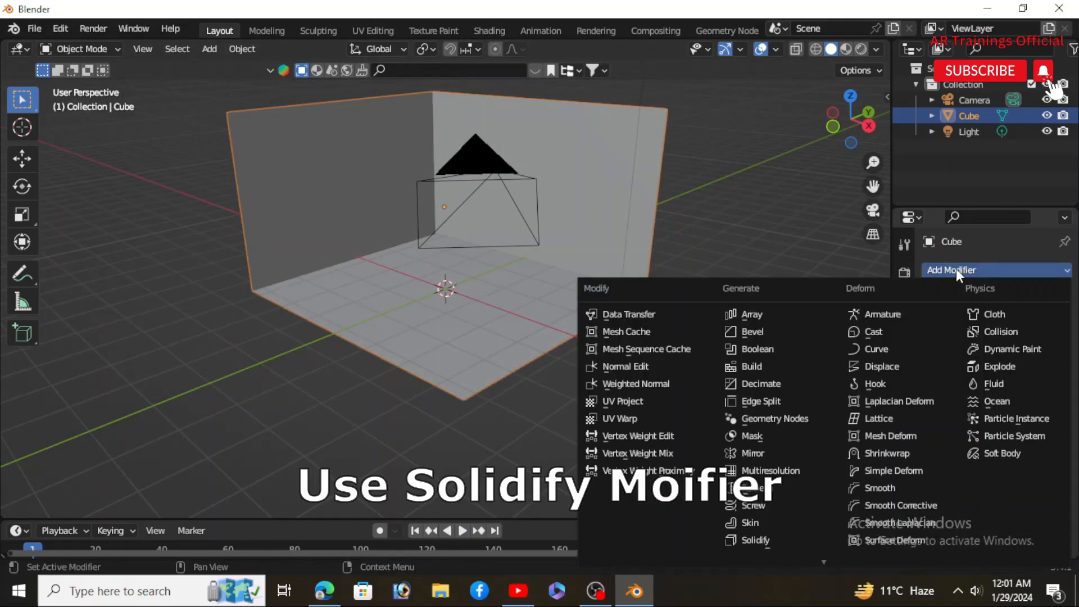
left_click(754, 539)
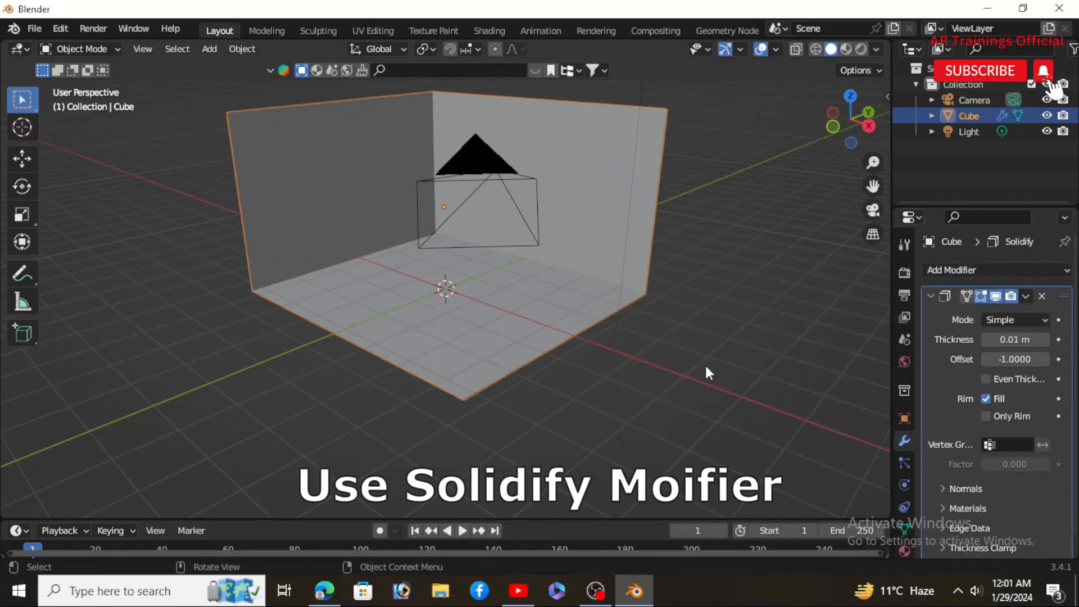
middle_click_drag(585, 305, 535, 326)
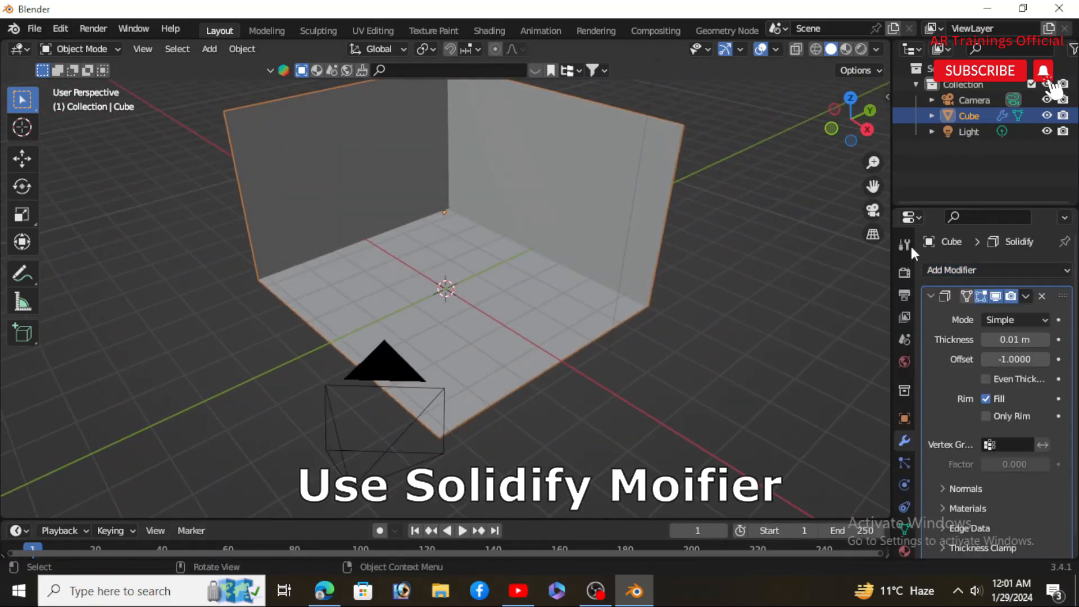
mouse_move(1012, 341)
left_mouse_down()
mouse_move(1065, 341)
mouse_move(1011, 341)
left_mouse_up()
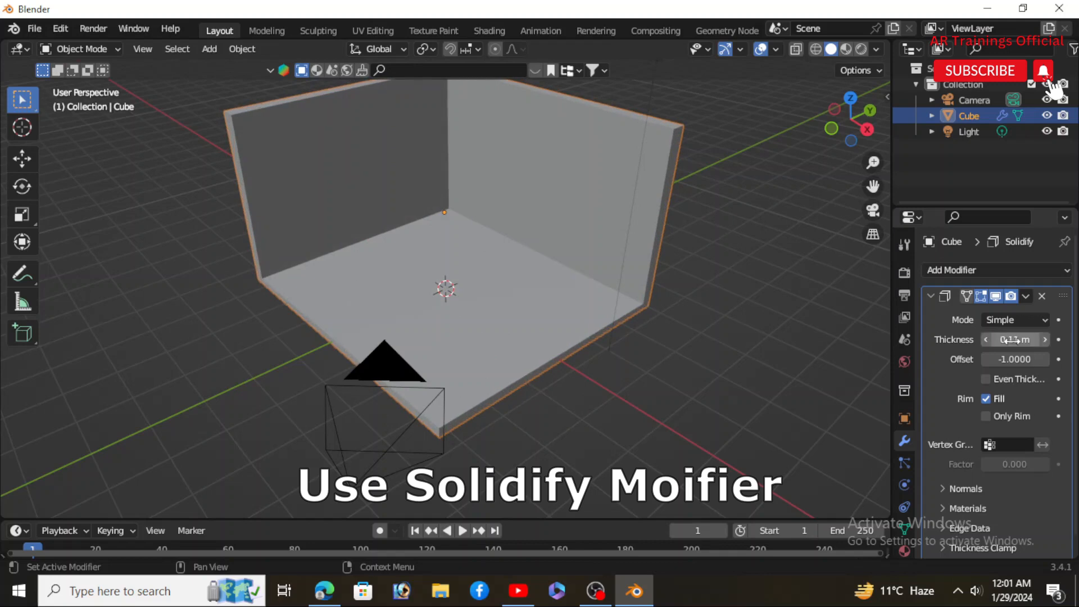
left_click(104, 49)
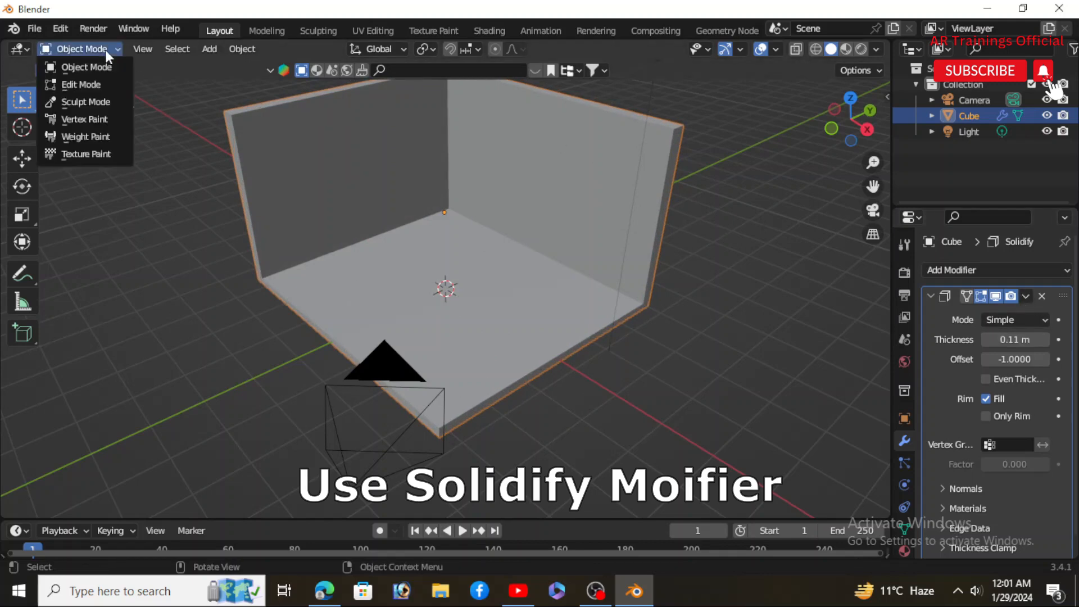
left_click(92, 85)
left_click(495, 145)
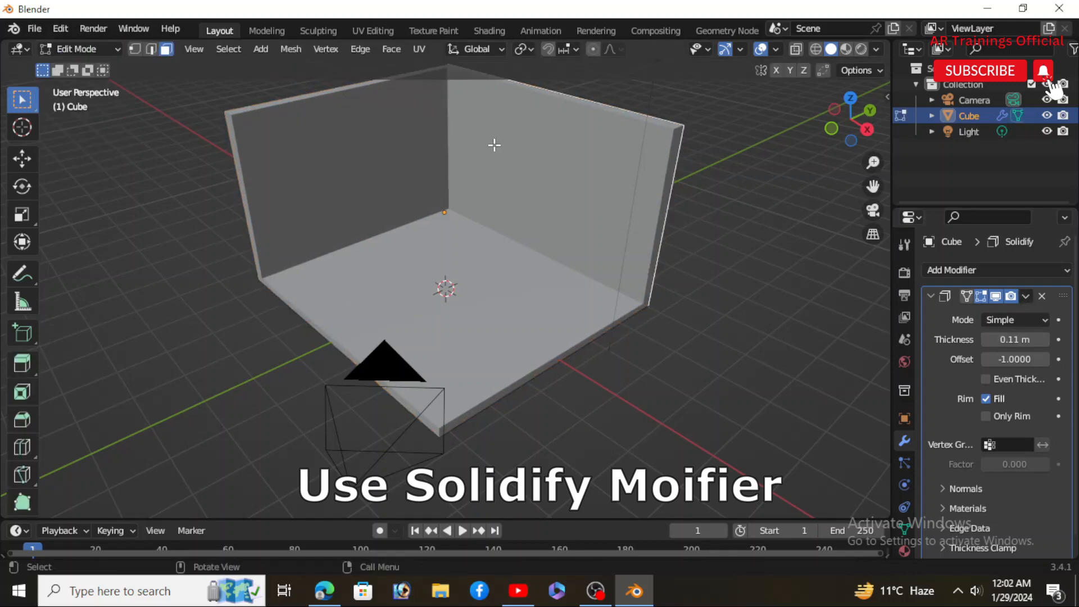
left_click(101, 54)
left_click(96, 68)
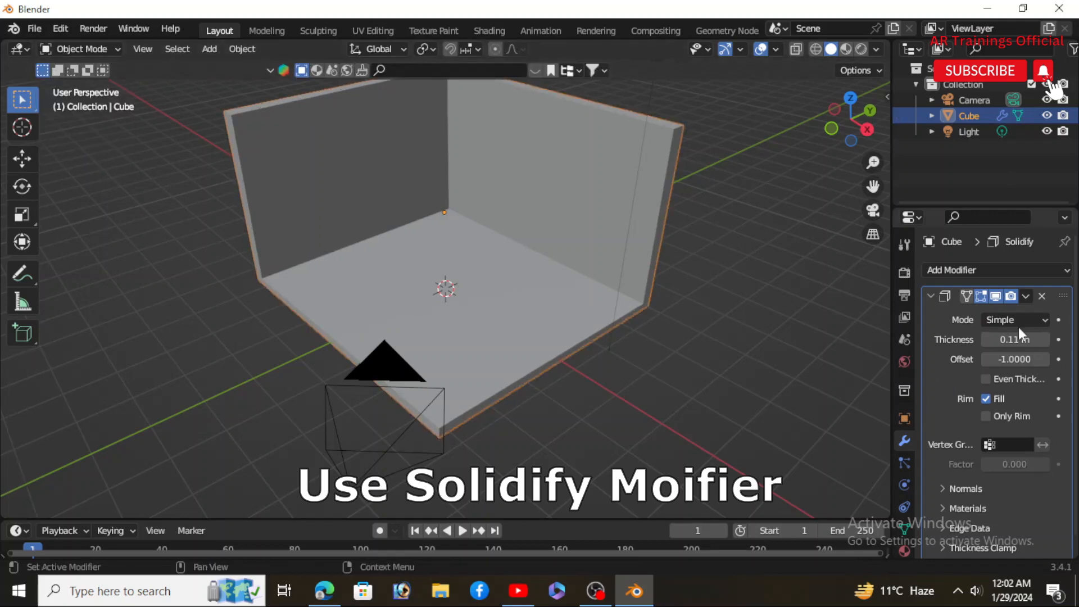
Step: Set the Solidify thickness to -0.1 m and apply the modifier to the room shell
left_click_drag(1014, 339, 985, 339)
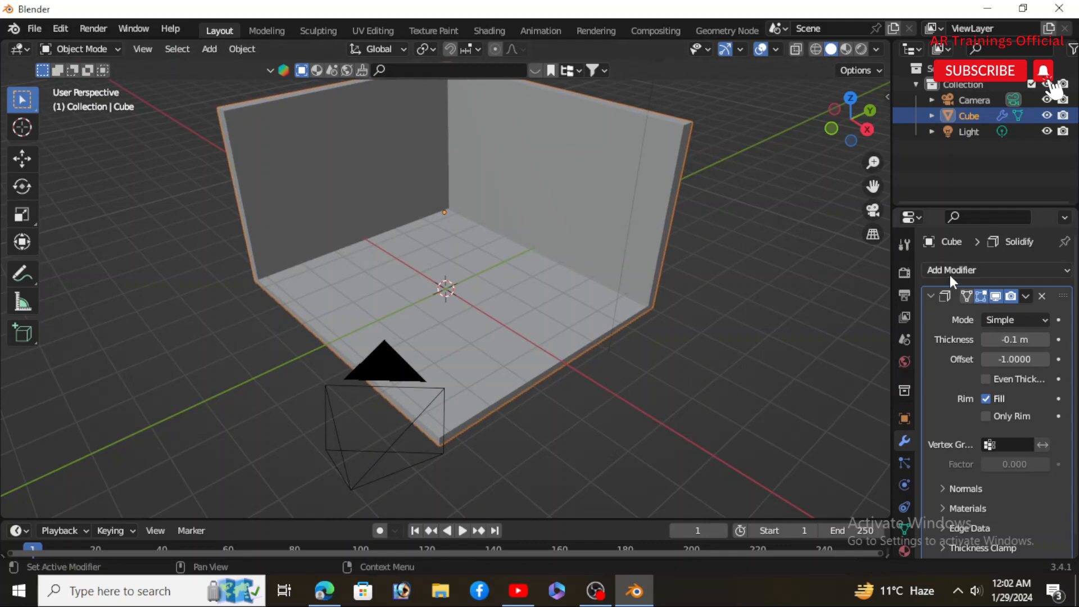
left_click(905, 248)
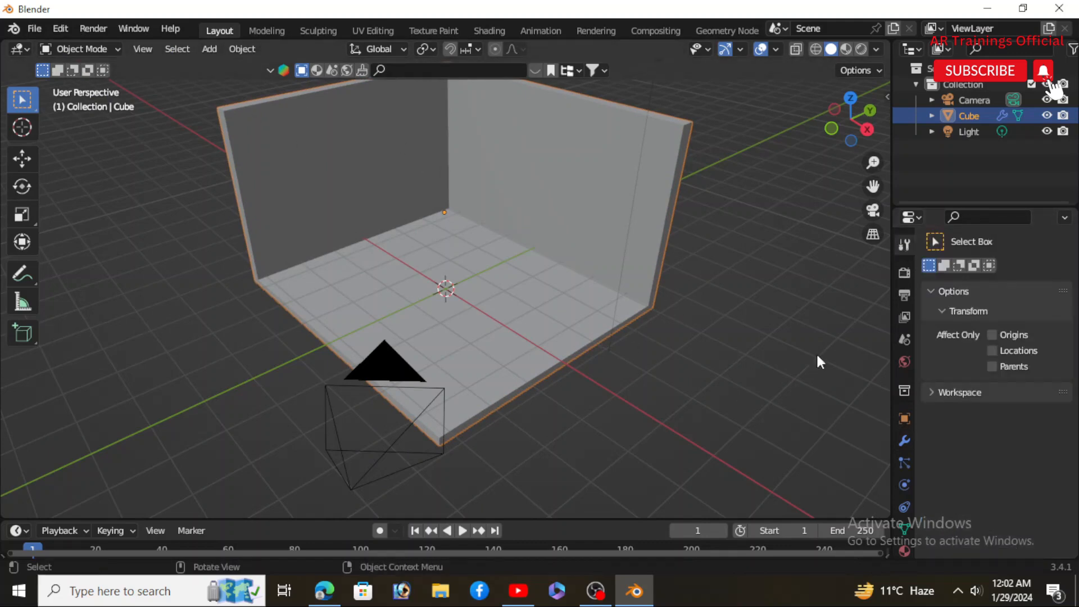
left_click(905, 441)
left_click(1025, 292)
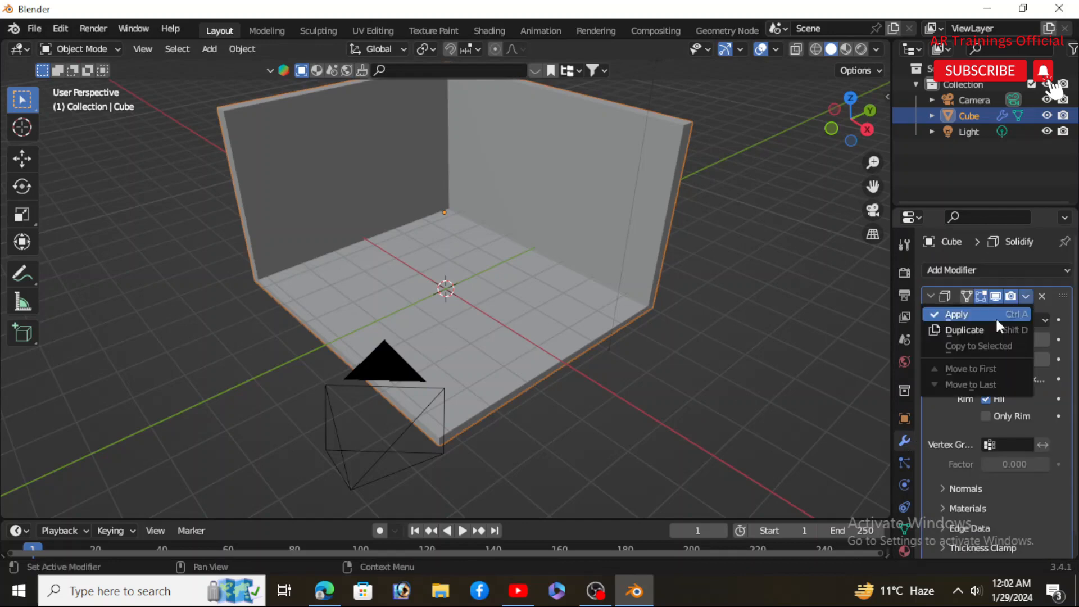
left_click(989, 316)
Step: Move the room shell upward along the Z axis
middle_click_drag(681, 277, 541, 362)
key("g")
key("z")
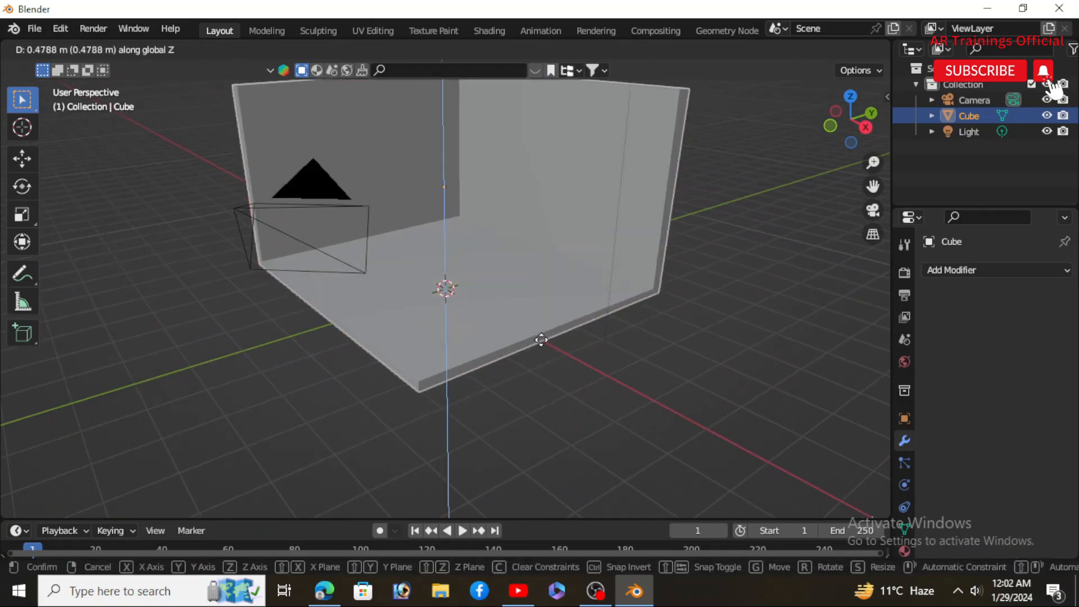
left_click(528, 272)
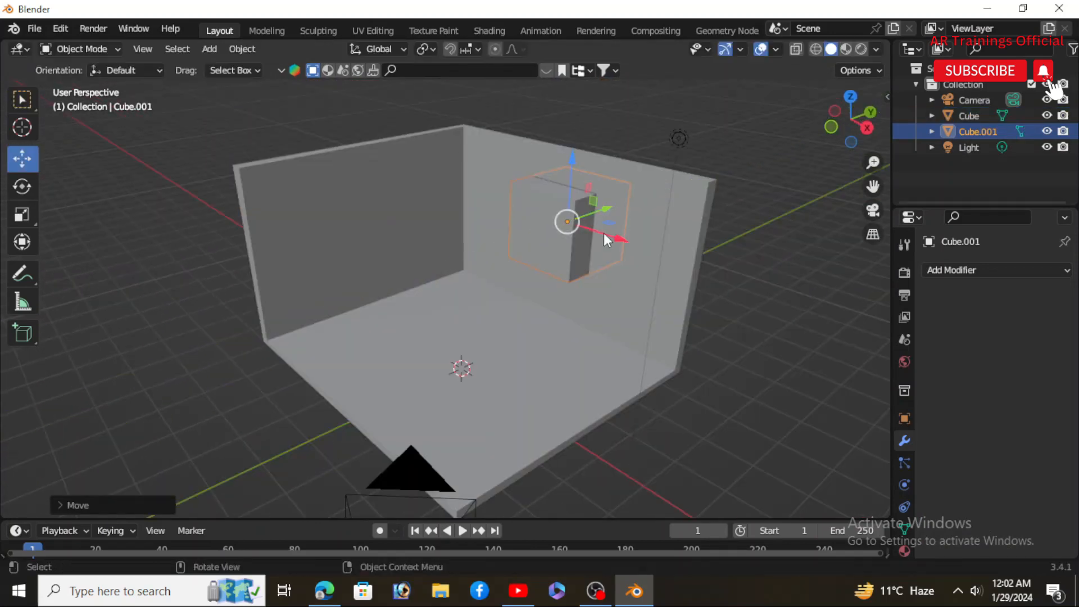
Step: Shift the small cube along the X axis and slightly down in the back-right wall, and scale it down for the window opening
left_click_drag(605, 236, 647, 257)
left_click_drag(611, 182, 611, 190)
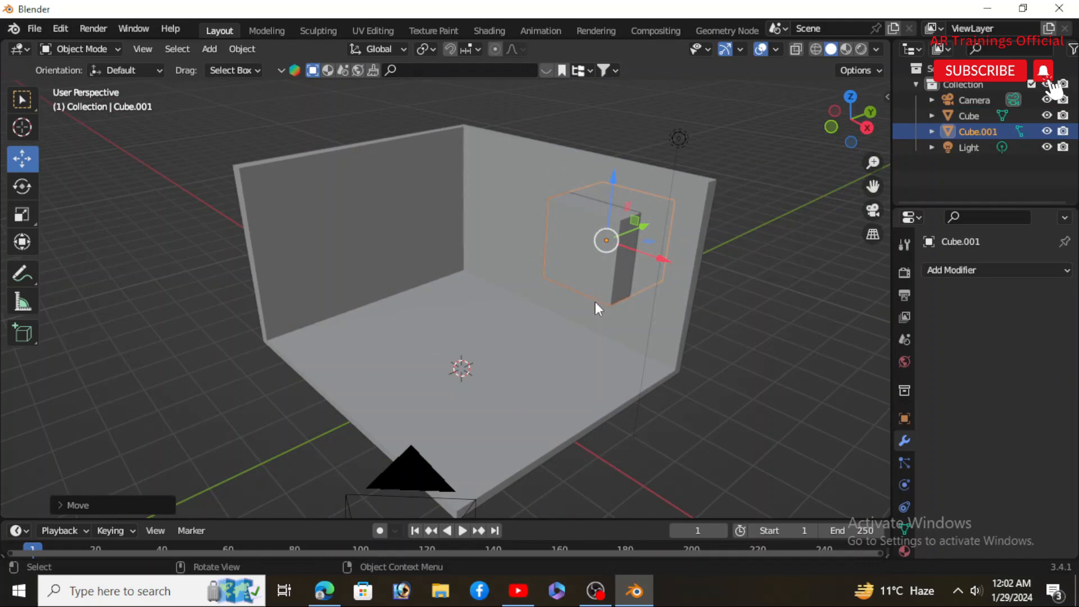
key("s")
left_click(588, 289)
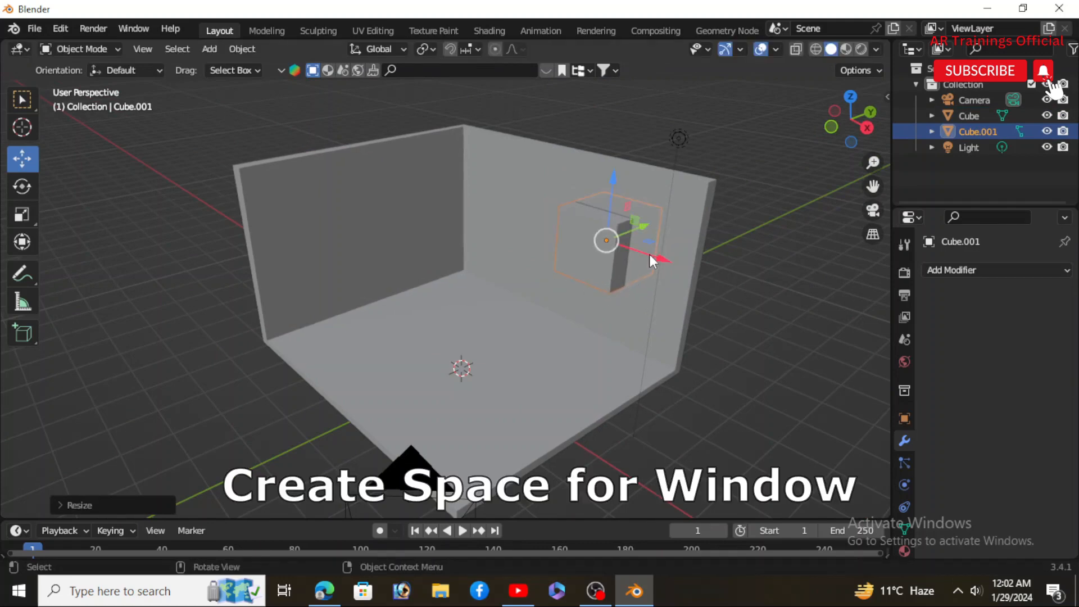
Step: Move the small cube further along the X axis and slightly up so it cuts through the back-right wall at the window position
left_click_drag(651, 260, 672, 264)
middle_click_drag(671, 265, 679, 326)
scroll(639, 289, "up", 2)
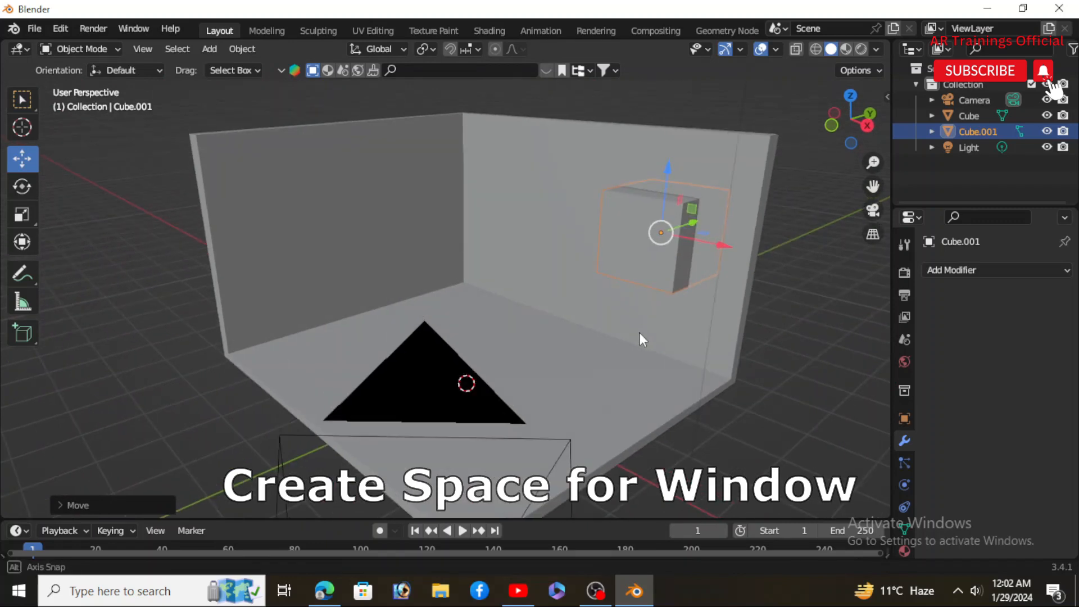
left_click_drag(668, 197, 670, 178)
left_click_drag(716, 228, 722, 231)
middle_click_drag(633, 330, 604, 347)
Step: Add a Boolean Difference modifier to the room shell with the small cube as its object, and apply it
left_click(588, 183)
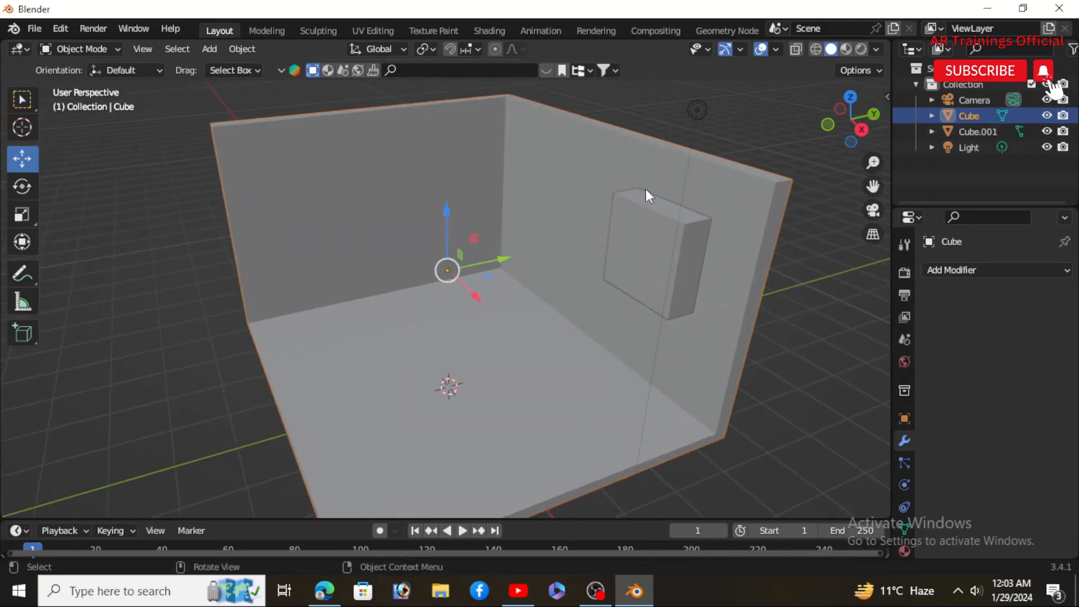
left_click(984, 268)
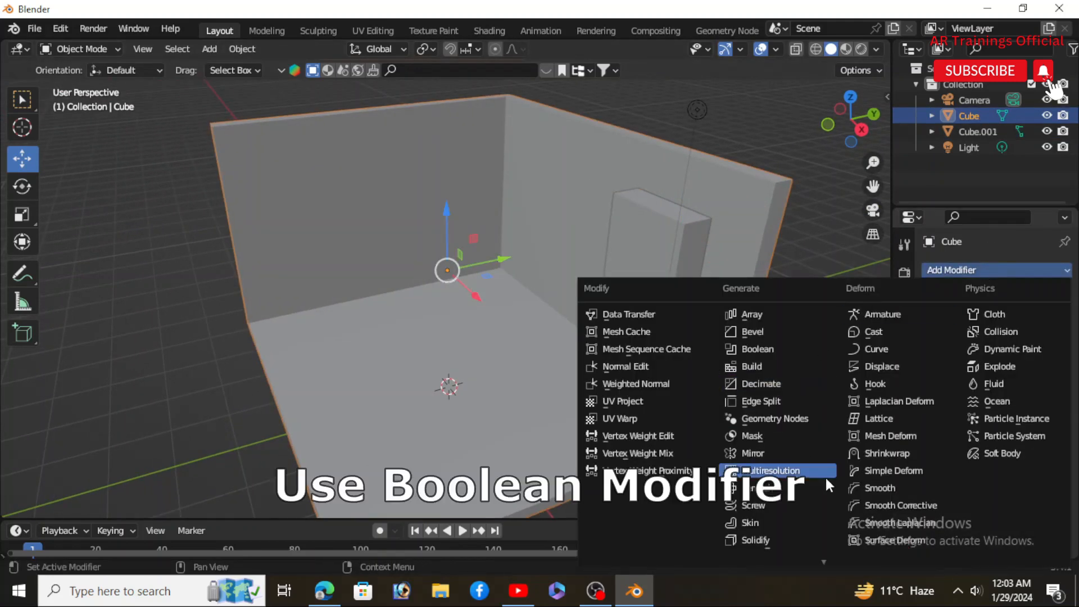
left_click(784, 350)
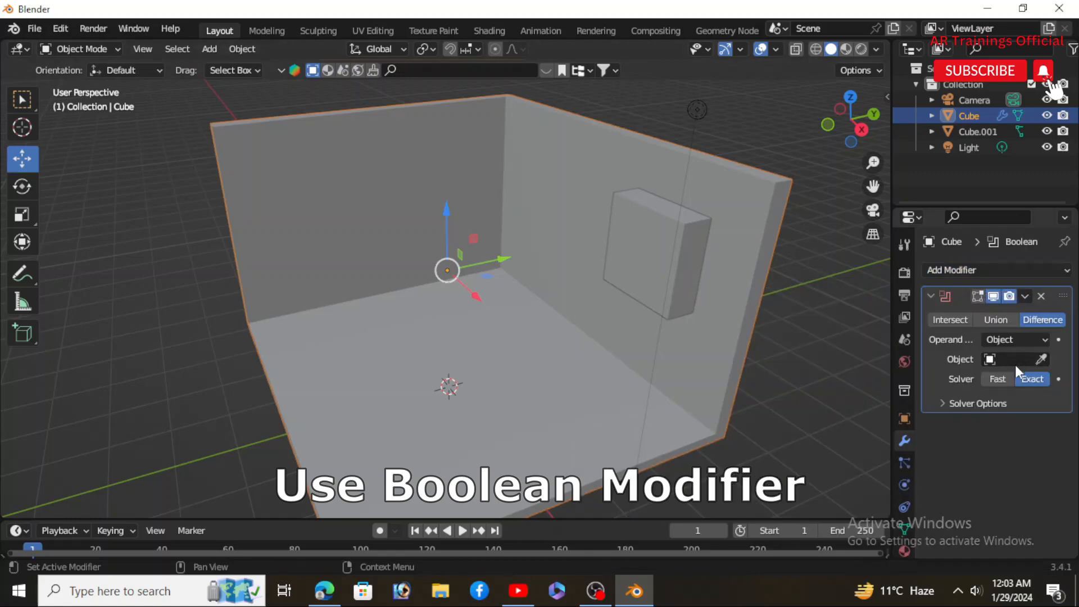
left_click(1043, 360)
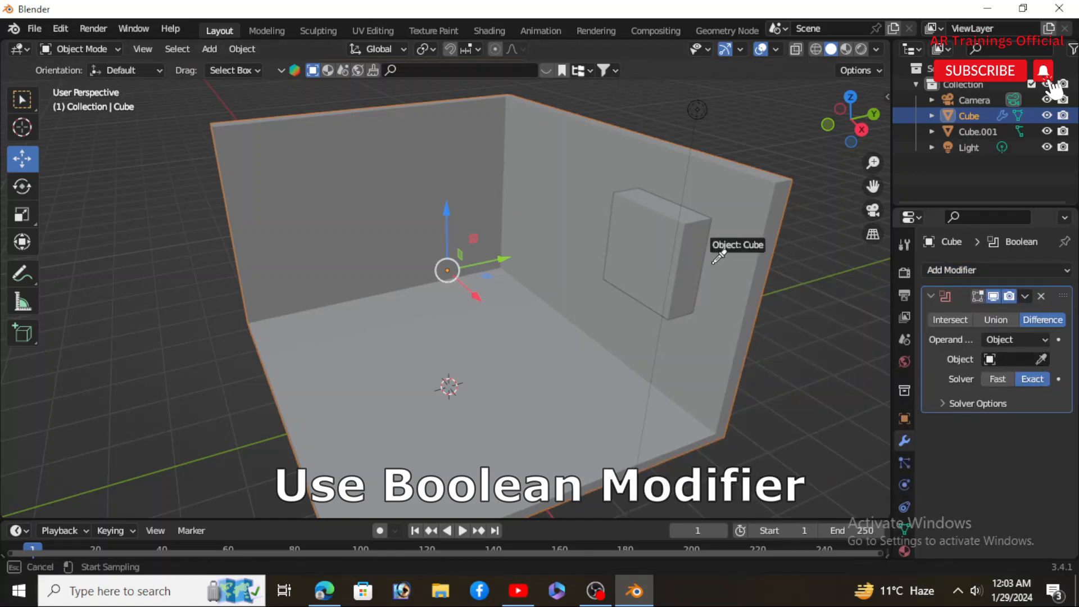
left_click(650, 234)
left_click(1025, 295)
left_click(1003, 312)
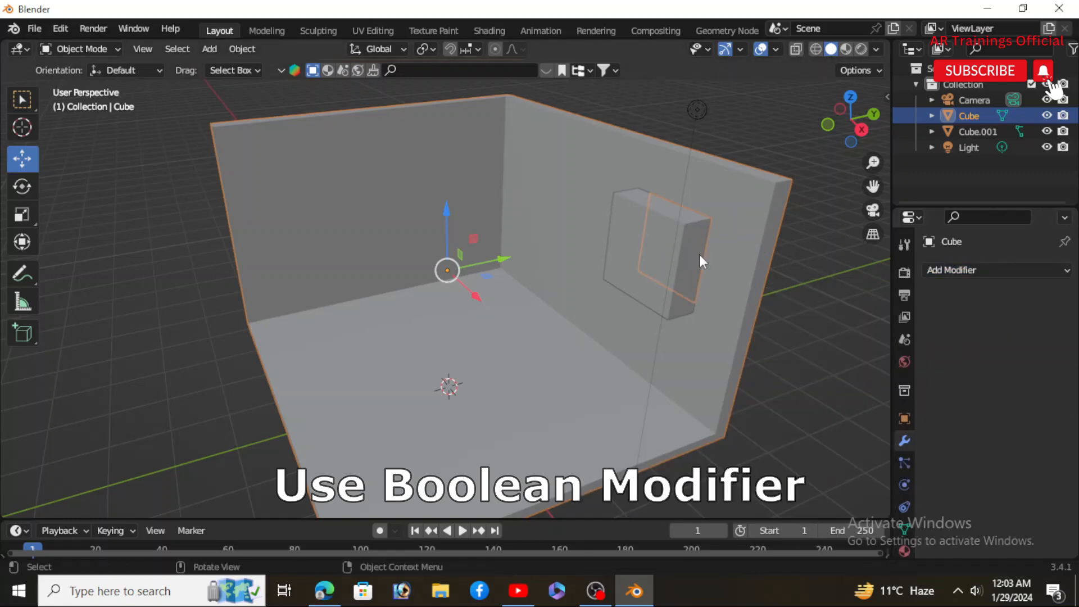
Step: Delete the small cutter cube from the window opening
left_click(649, 248)
key("Delete")
middle_click_drag(692, 181, 565, 299)
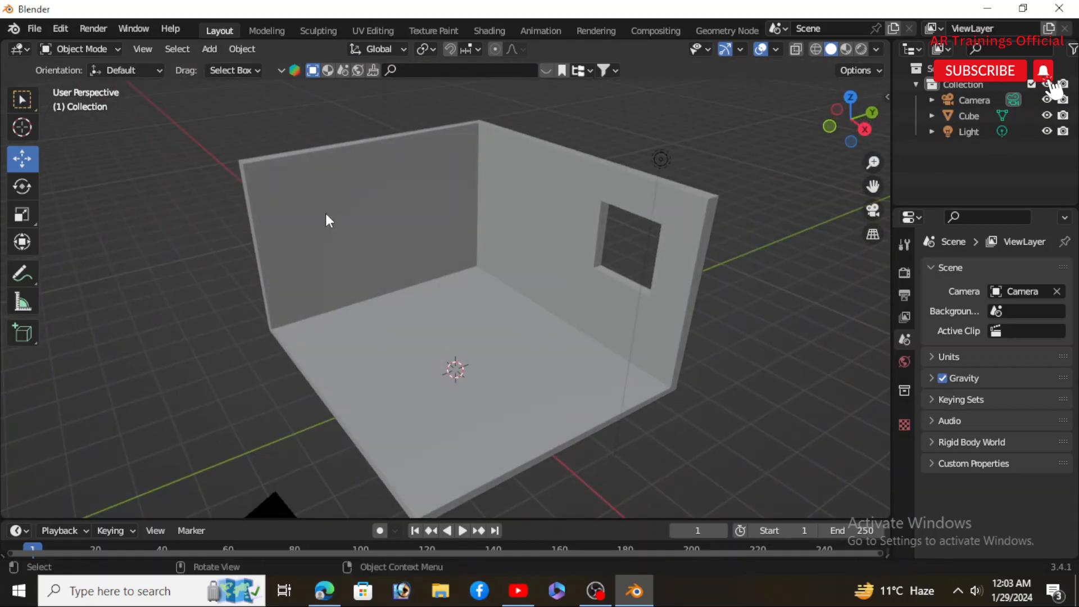
scroll(328, 214, "up", 3)
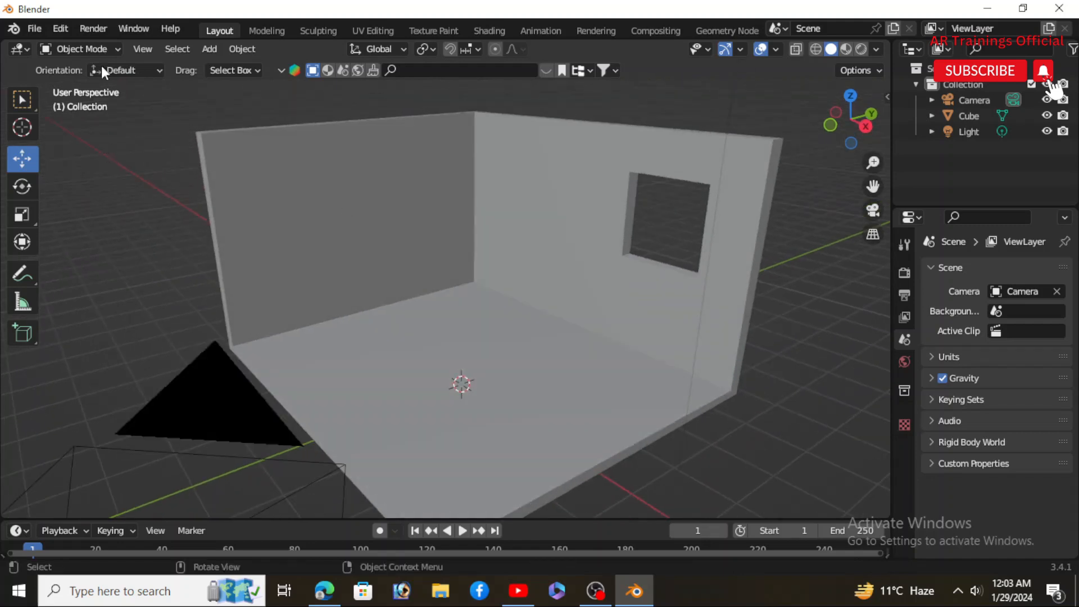
Step: Put the room shell in Edit Mode, clear the selection and use vertex selection
left_click(330, 133)
left_click(89, 48)
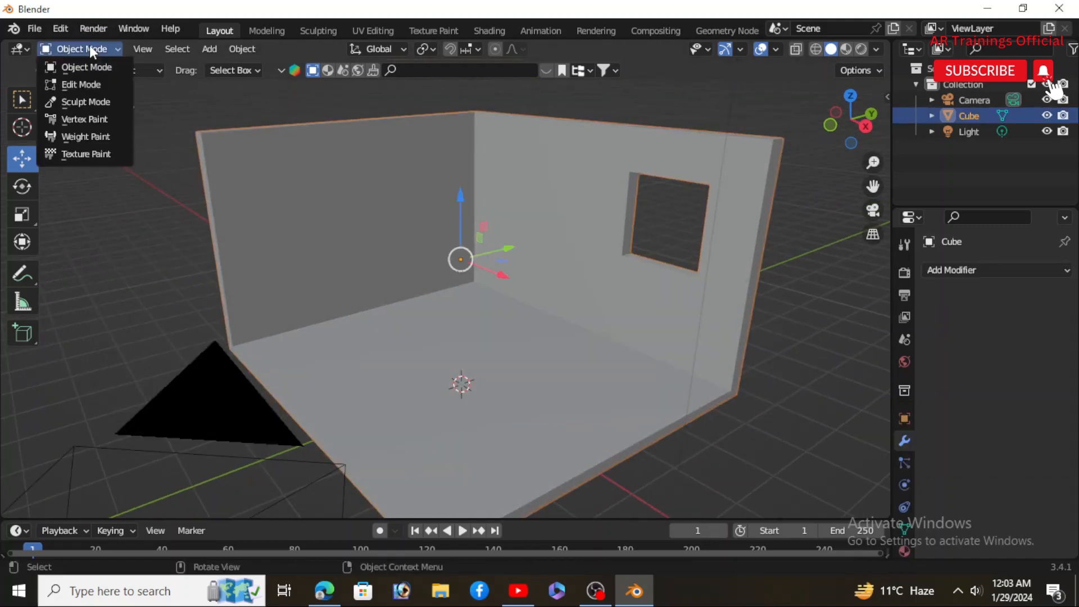
left_click(81, 84)
left_click(22, 214)
left_click(30, 101)
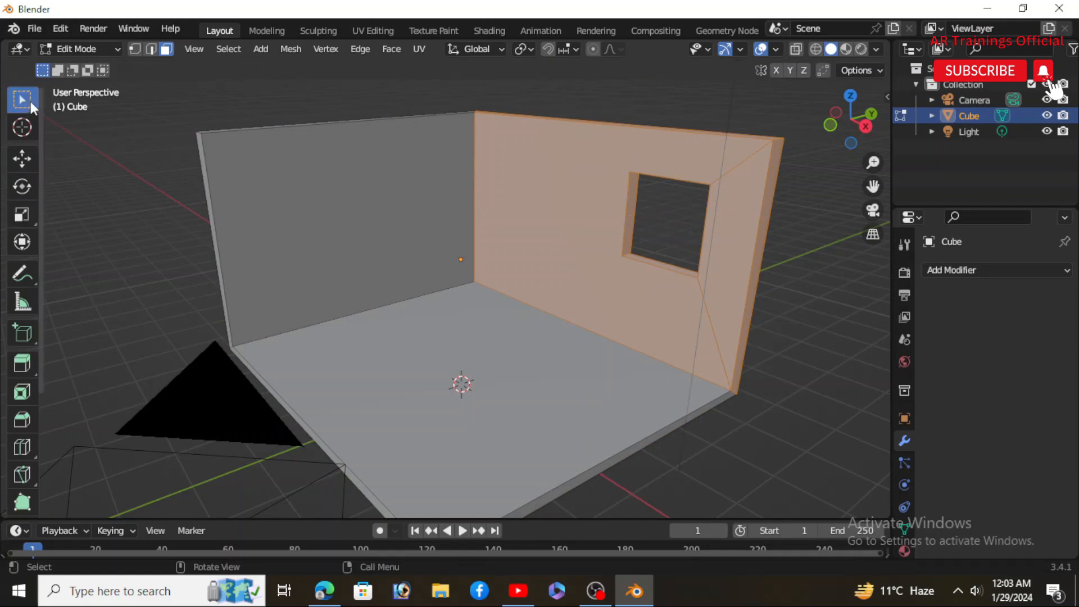
left_click(114, 135)
left_click(137, 49)
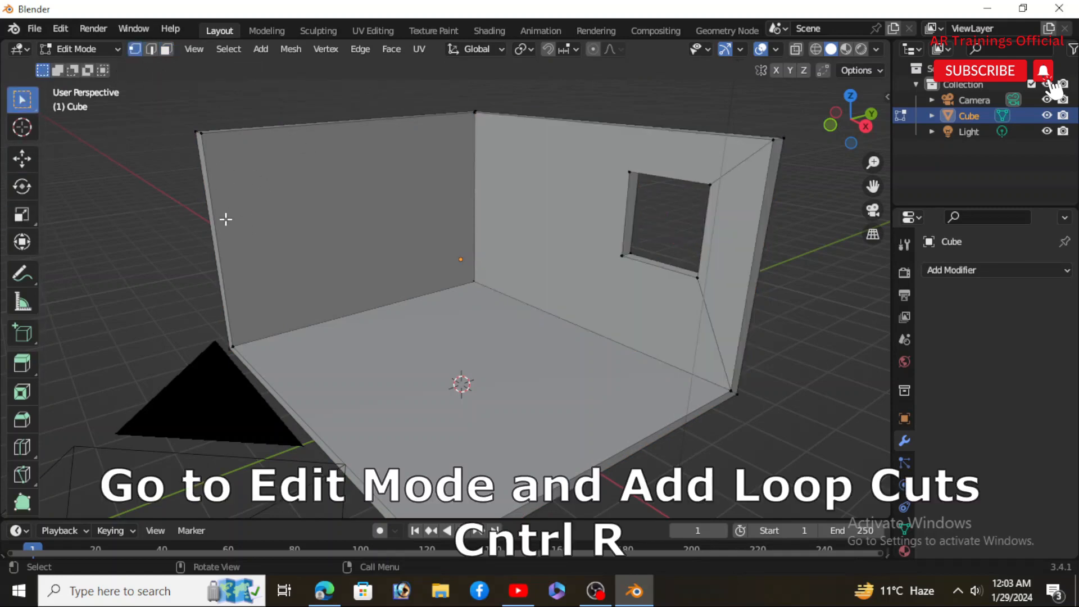
Step: Add a horizontal loop cut across the left wall and slide it up into the wall's upper part
key("ctrl+r")
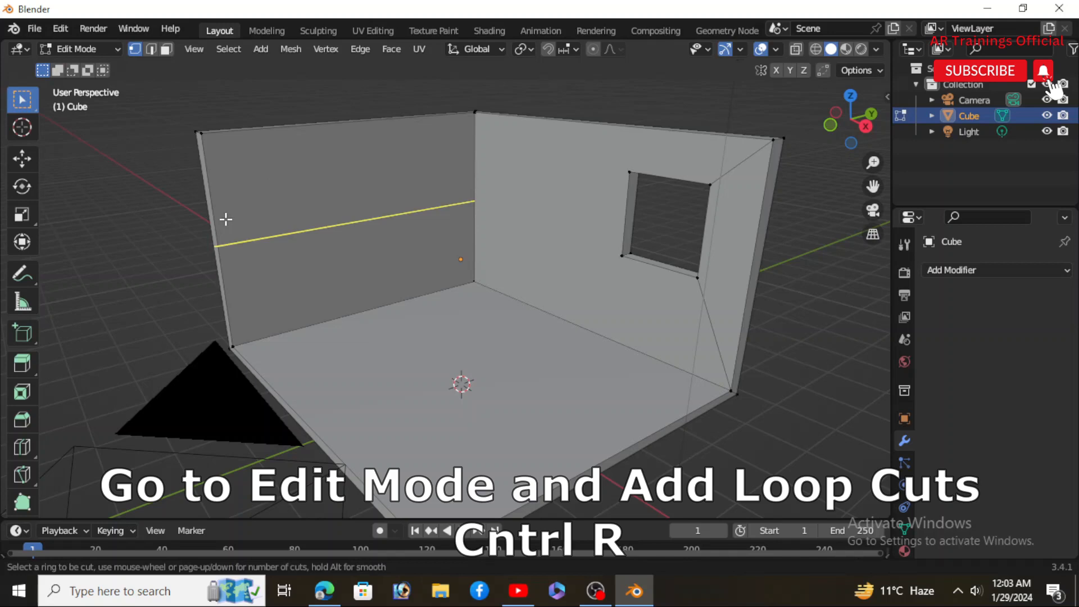
left_click(225, 219)
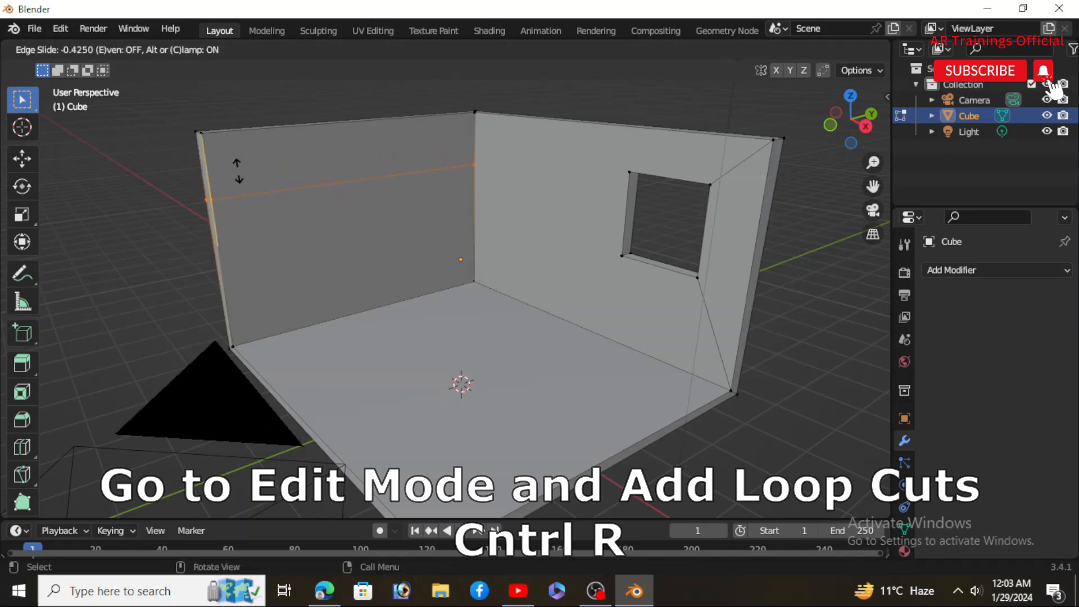
left_click(238, 163)
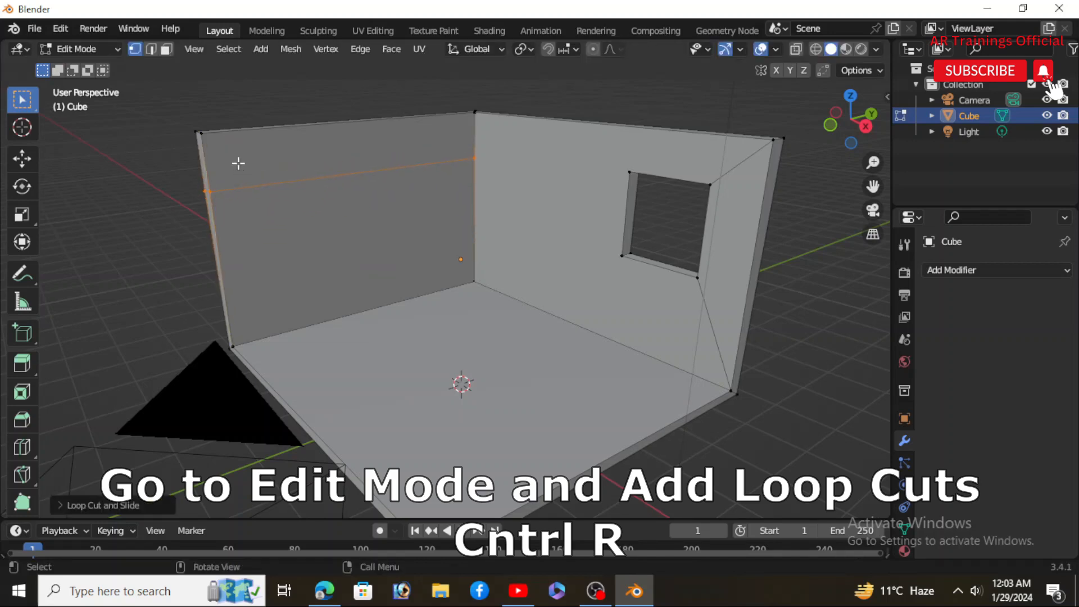
mouse_move(269, 219)
middle_mouse_down()
mouse_move(289, 204)
mouse_move(280, 208)
middle_mouse_up()
scroll(257, 204, "up", 1)
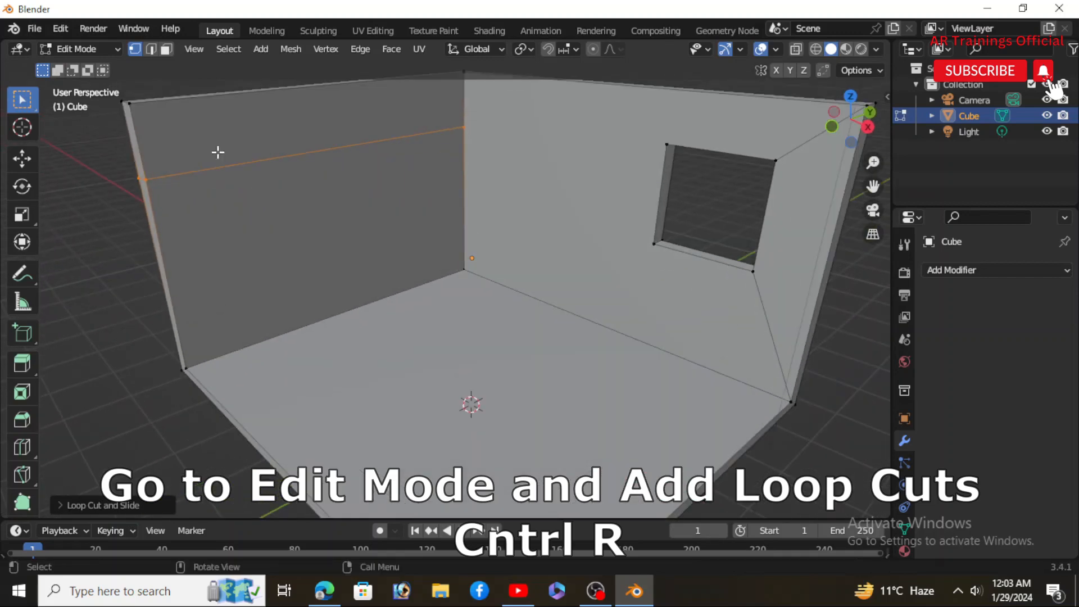
Step: Extrude the left wall's upper horizontal edge about 0.9 m along the X axis into the room as a flat shelf
left_click(244, 162)
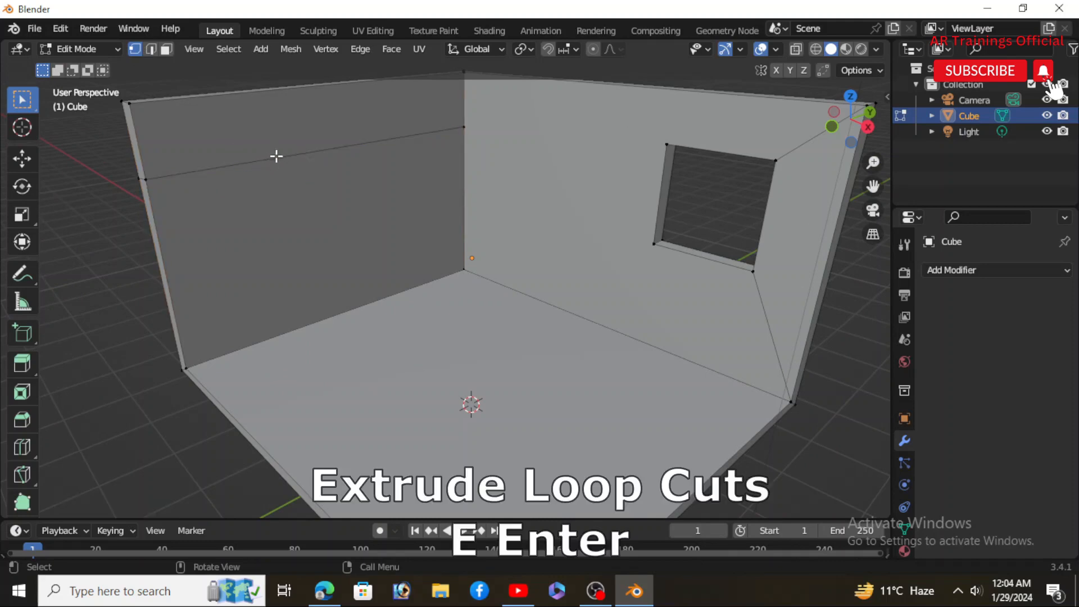
left_click(153, 51)
left_click(278, 159)
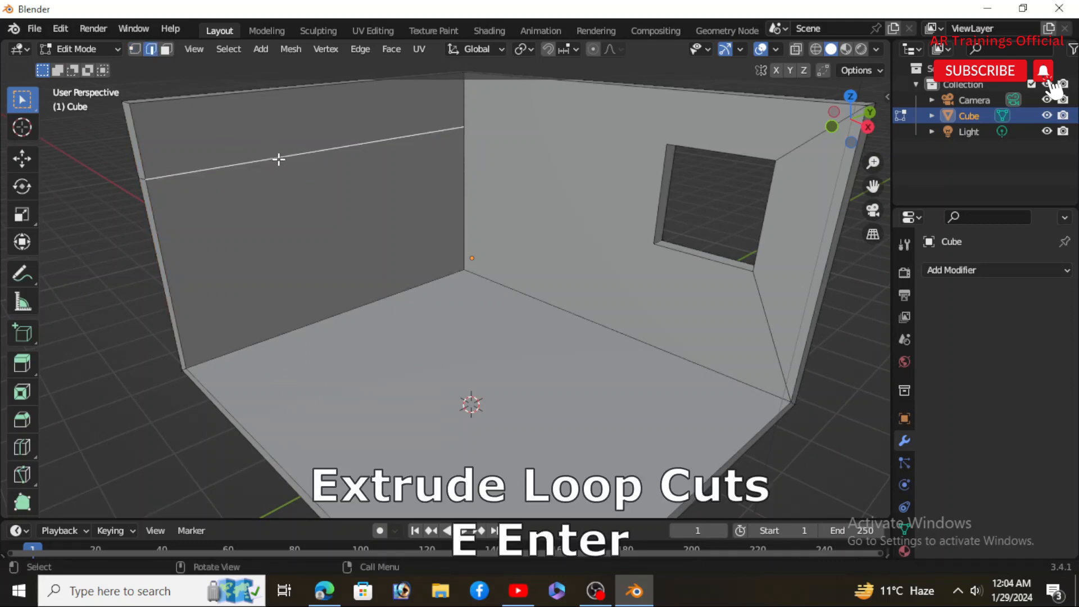
middle_click_drag(297, 171, 334, 290)
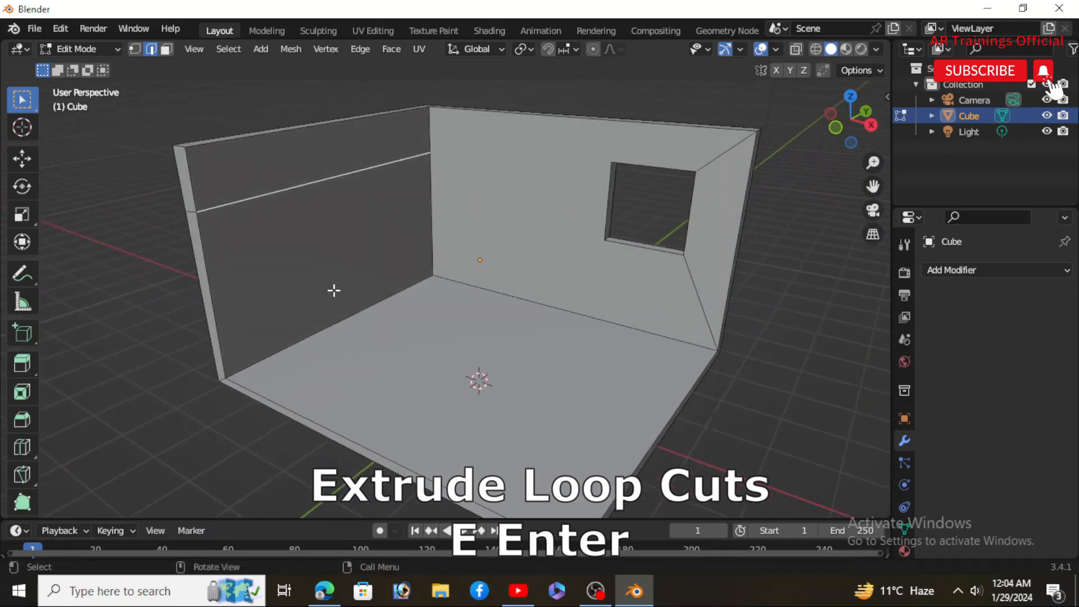
key("e")
right_click(383, 302)
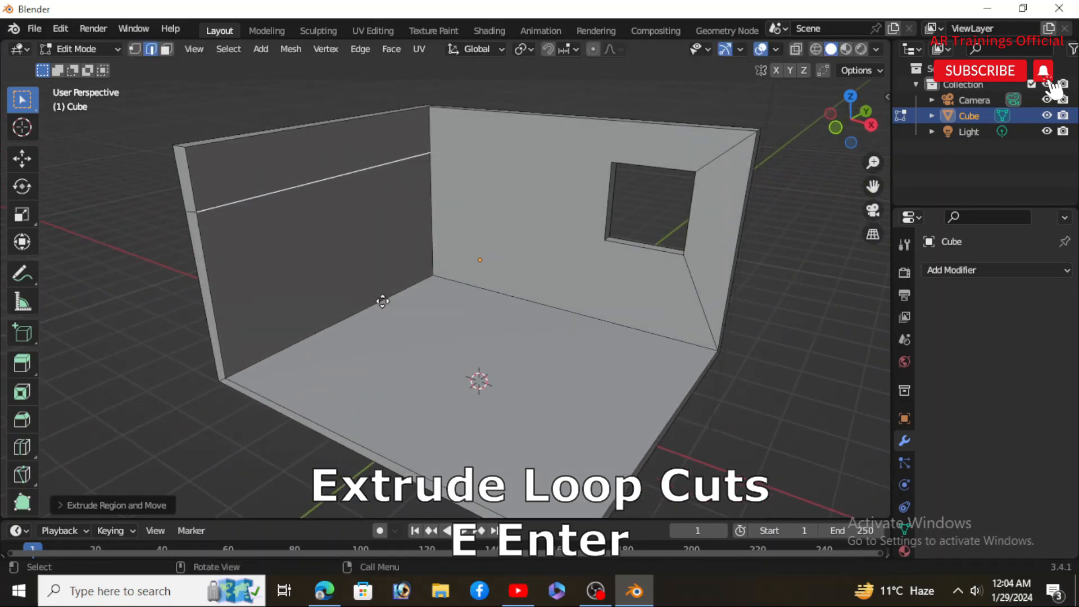
key("g")
key("x")
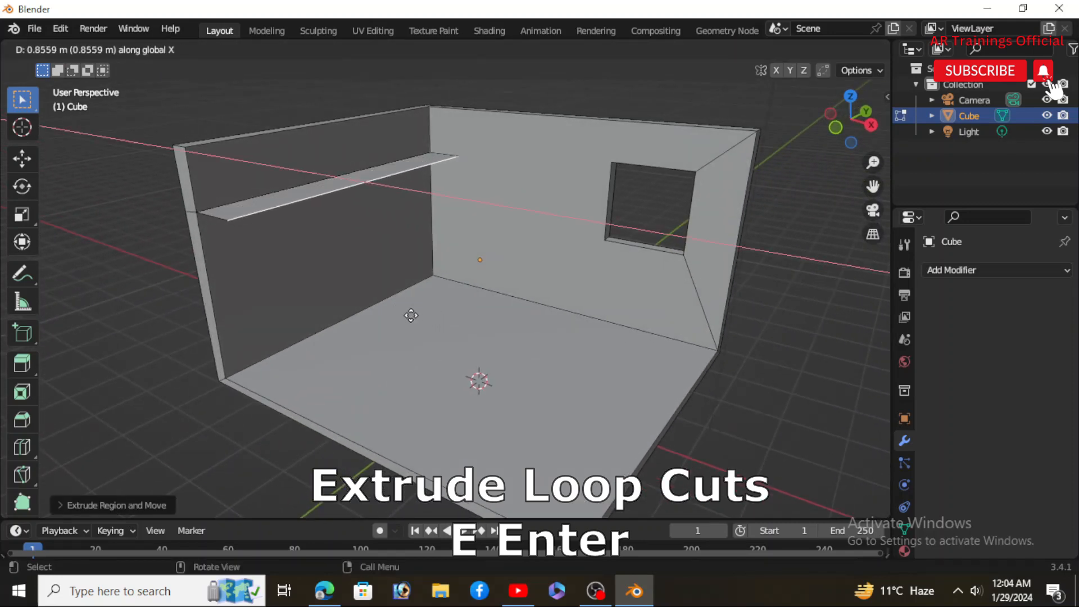
key("Return")
middle_click_drag(417, 308, 367, 280)
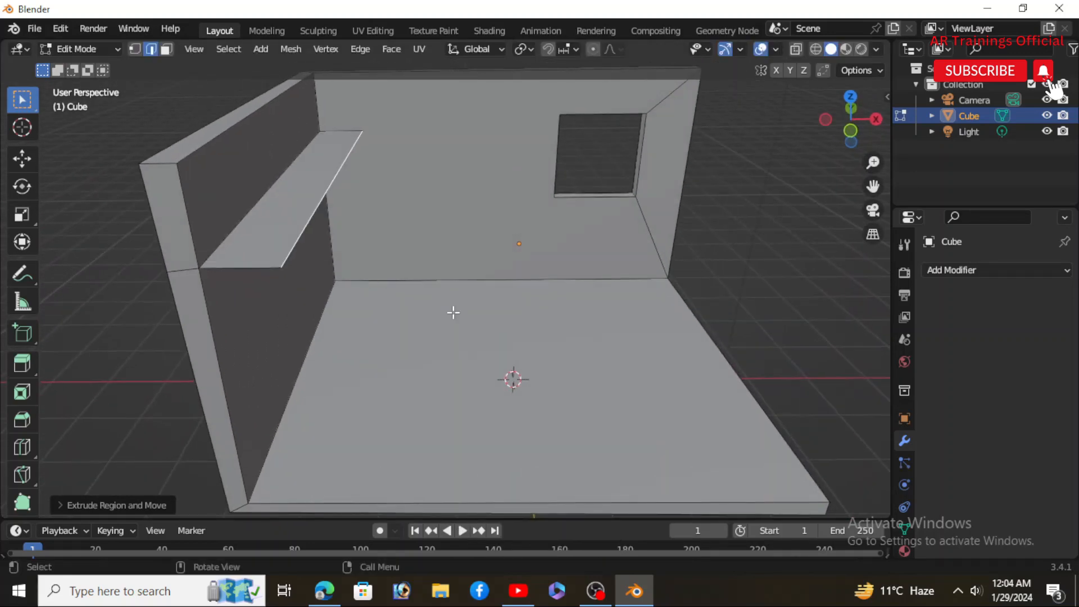
Step: Extrude the upper shelf's face upward about 0.07 m to give the shelf thickness
scroll(386, 311, "up", 2)
left_click_drag(386, 311, 369, 326)
scroll(389, 319, "down", 4)
middle_click_drag(369, 325, 323, 290)
scroll(255, 175, "up", 4)
middle_click_drag(332, 226, 270, 106, "shift")
left_click(166, 49)
left_click(290, 172)
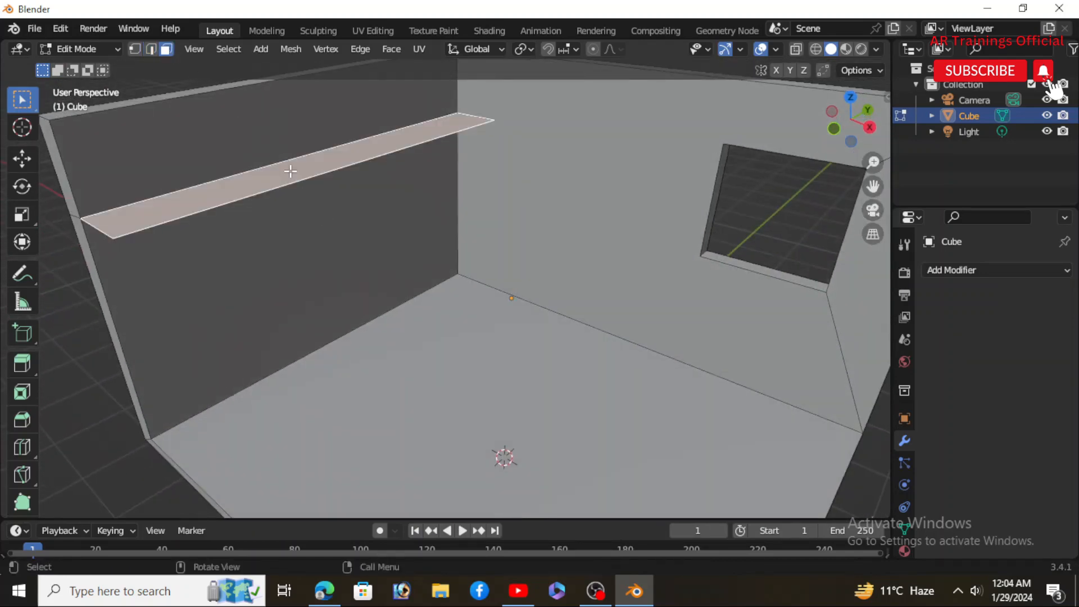
key("e")
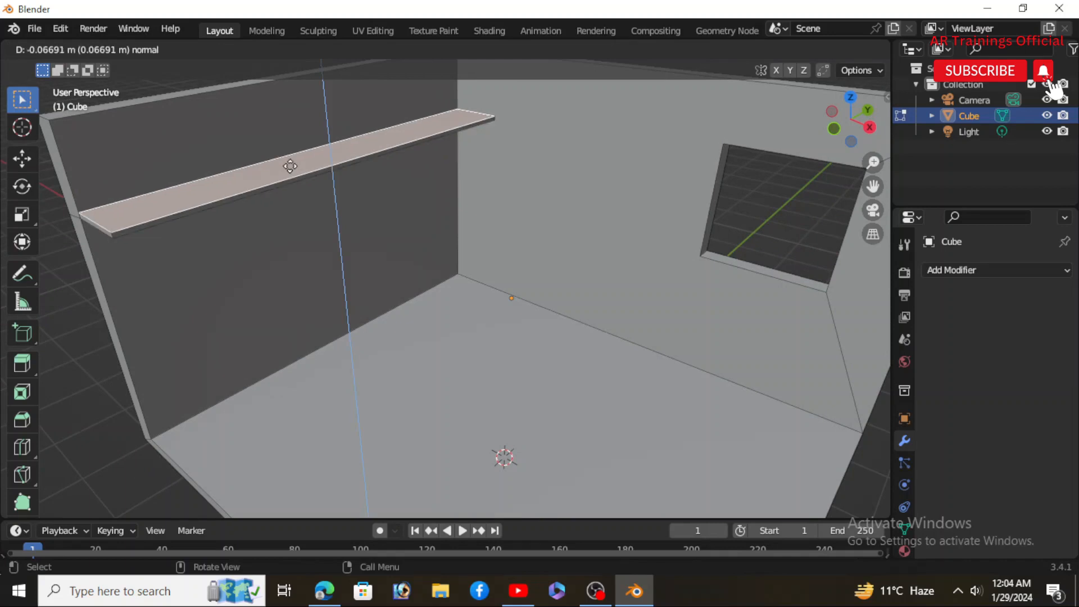
left_click(290, 166)
middle_click_drag(261, 184, 248, 168)
scroll(248, 169, "down", 3)
Step: Add a centred horizontal loop cut across the left wall between the upper shelf and the floor
left_click(151, 49)
middle_click_drag(252, 243, 268, 250)
scroll(268, 252, "up", 2)
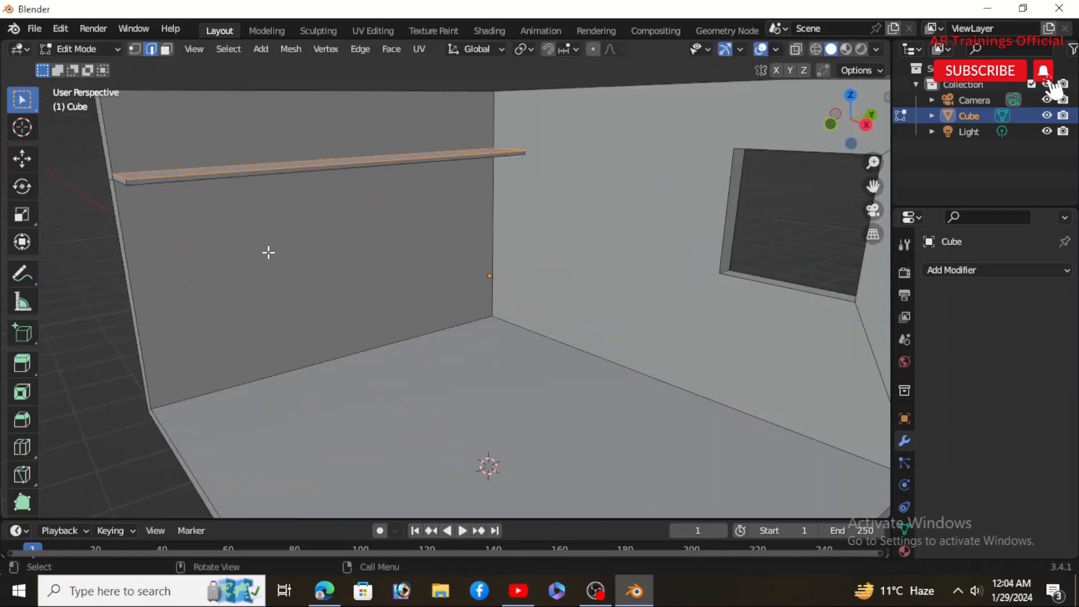
key("ctrl+r")
left_click(141, 265)
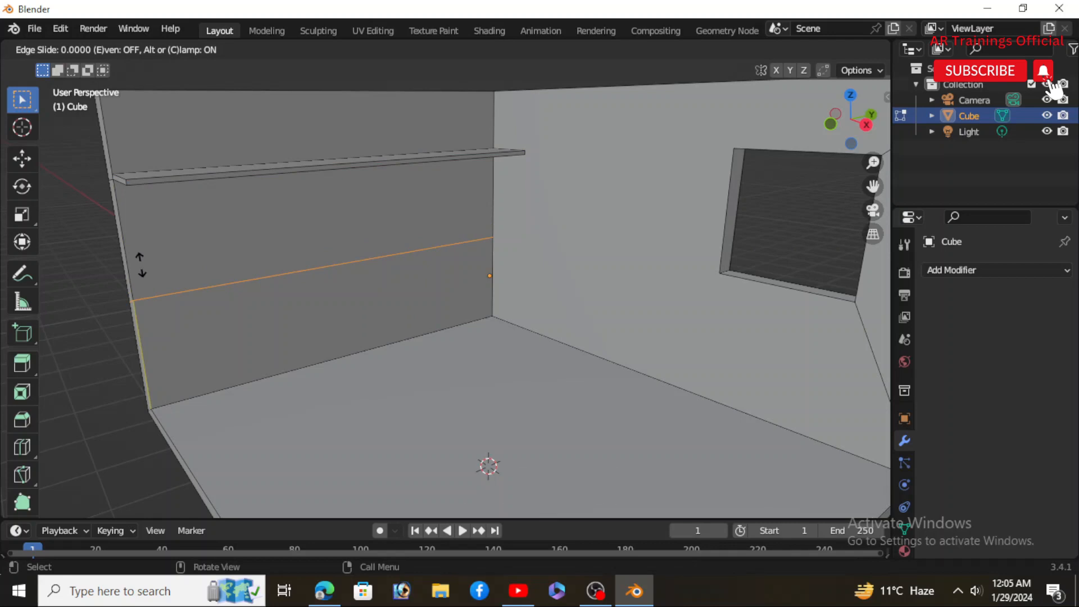
left_click(142, 265)
middle_click_drag(140, 265, 302, 375)
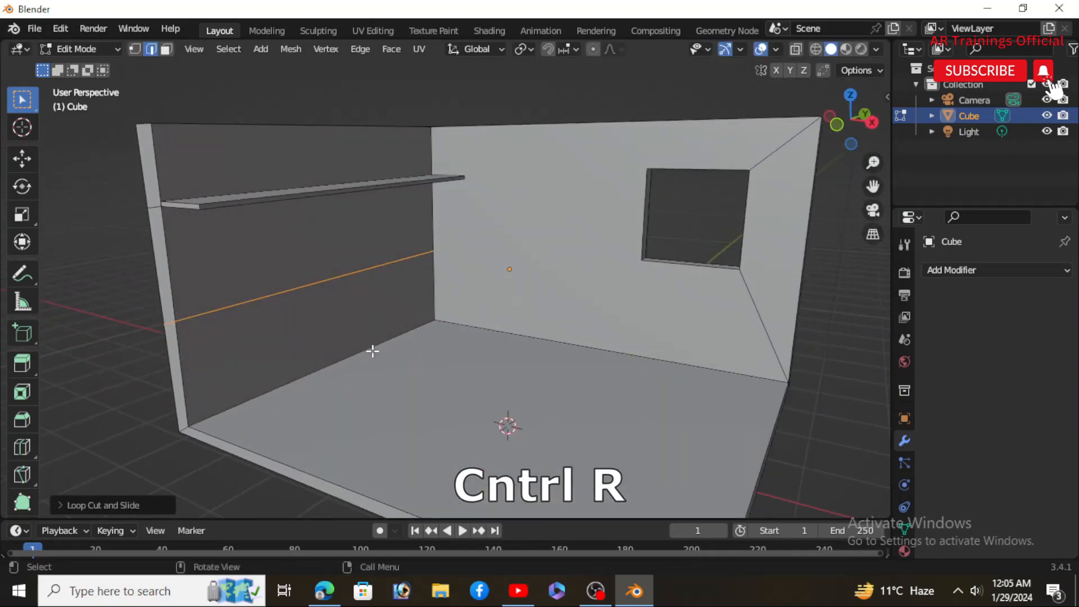
middle_click_drag(373, 351, 288, 309)
middle_click_drag(391, 312, 356, 312)
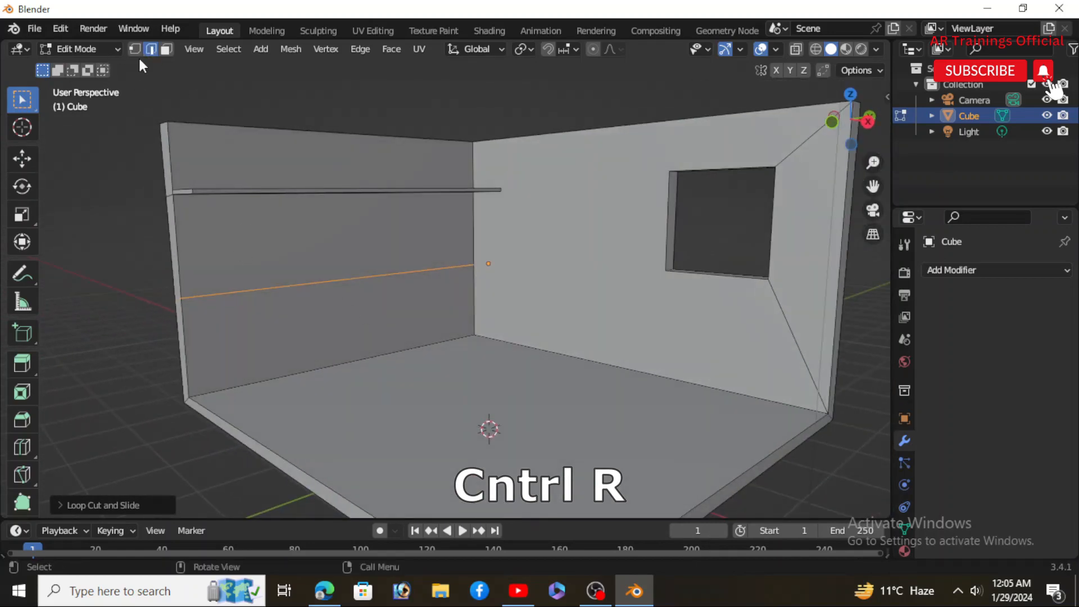
Step: Extrude the left wall's lower horizontal edge about 1.4 m along the X axis into the room as a wider shelf
left_click(353, 274)
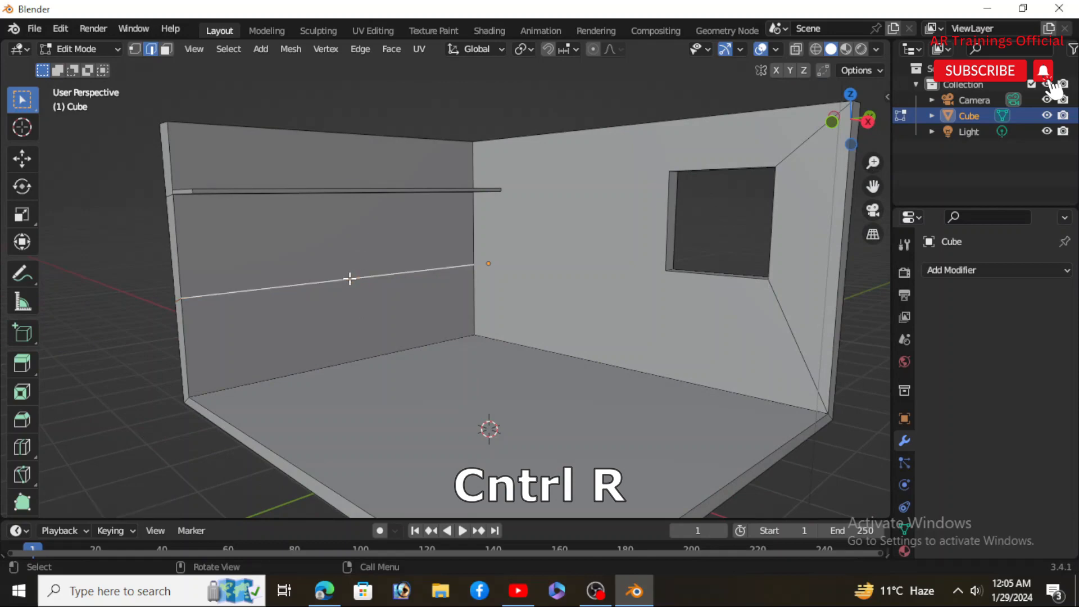
key("e")
key("x")
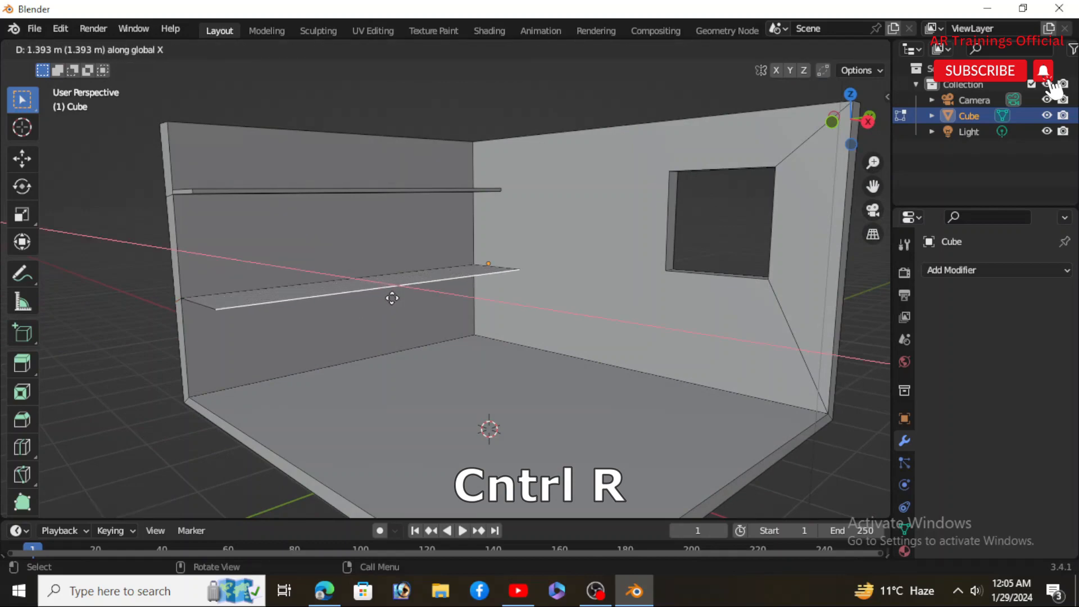
left_click(361, 381)
middle_click_drag(362, 380, 283, 336)
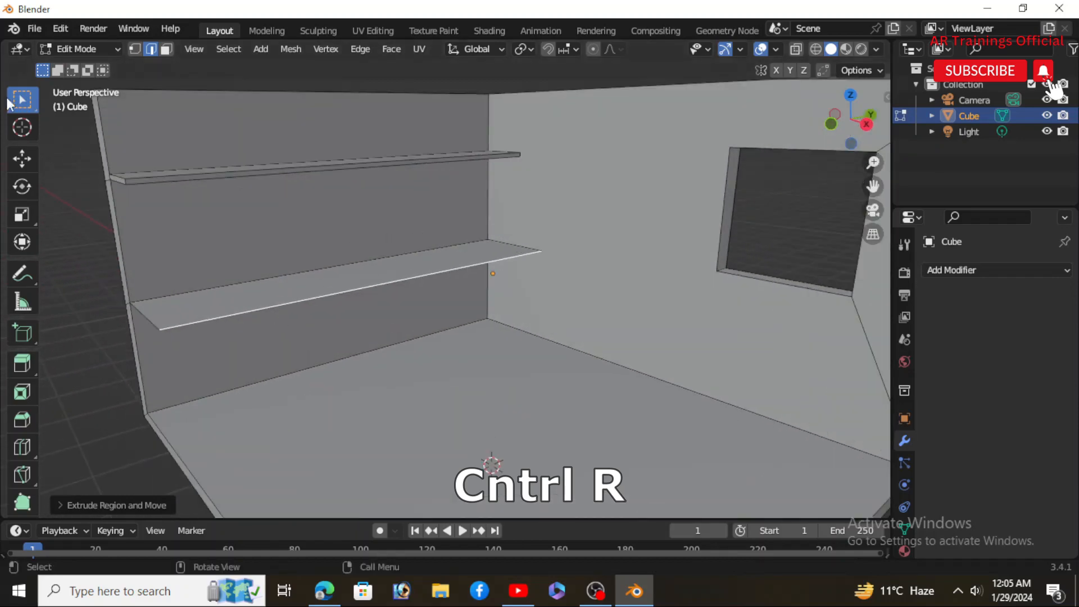
Step: Extrude the lower shelf's face slightly along its normal to give the shelf thickness
key("ctrl+r")
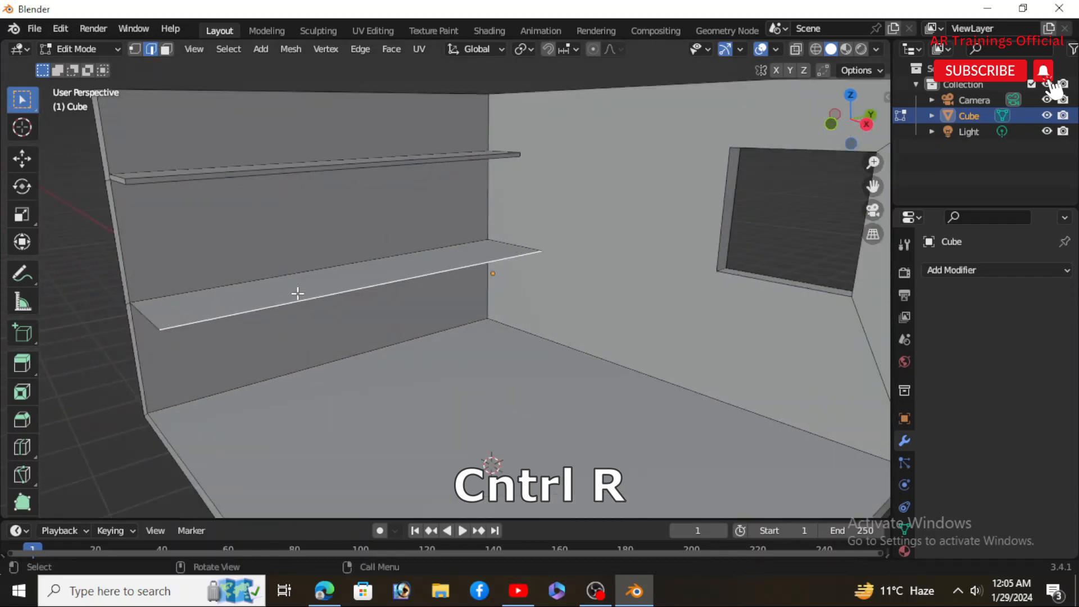
left_click(167, 50)
left_click(279, 301)
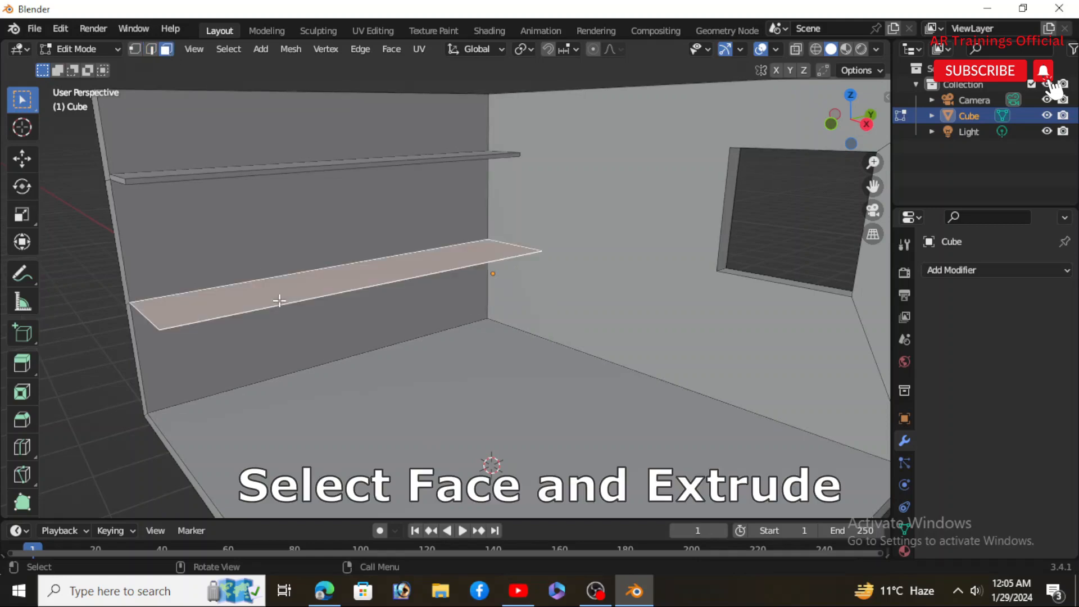
key("e")
left_click(282, 296)
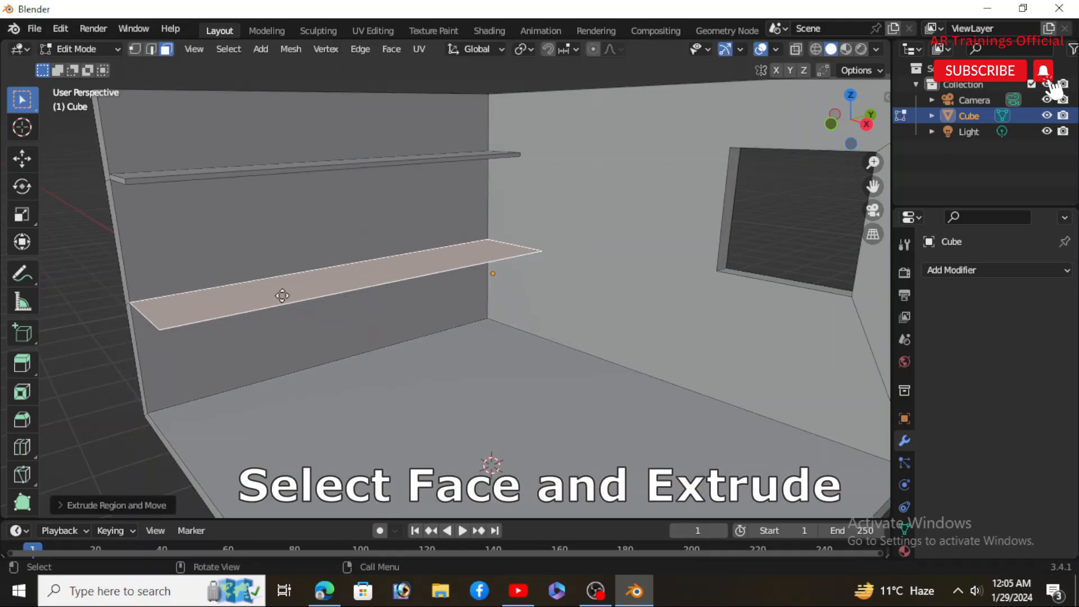
key("e")
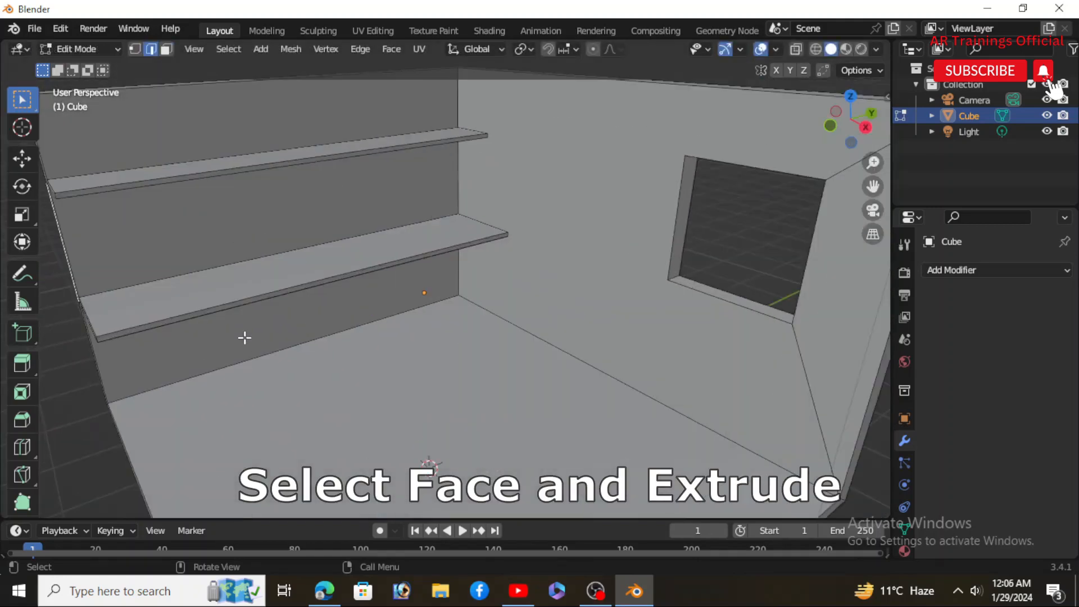
Step: Add a crosswise loop cut to the lower shelf, sliding it by a factor of about -0.52 towards the open end
mouse_move(244, 337)
middle_mouse_down()
mouse_move(248, 327)
mouse_move(248, 356)
mouse_move(238, 326)
middle_mouse_up()
key("ctrl+r")
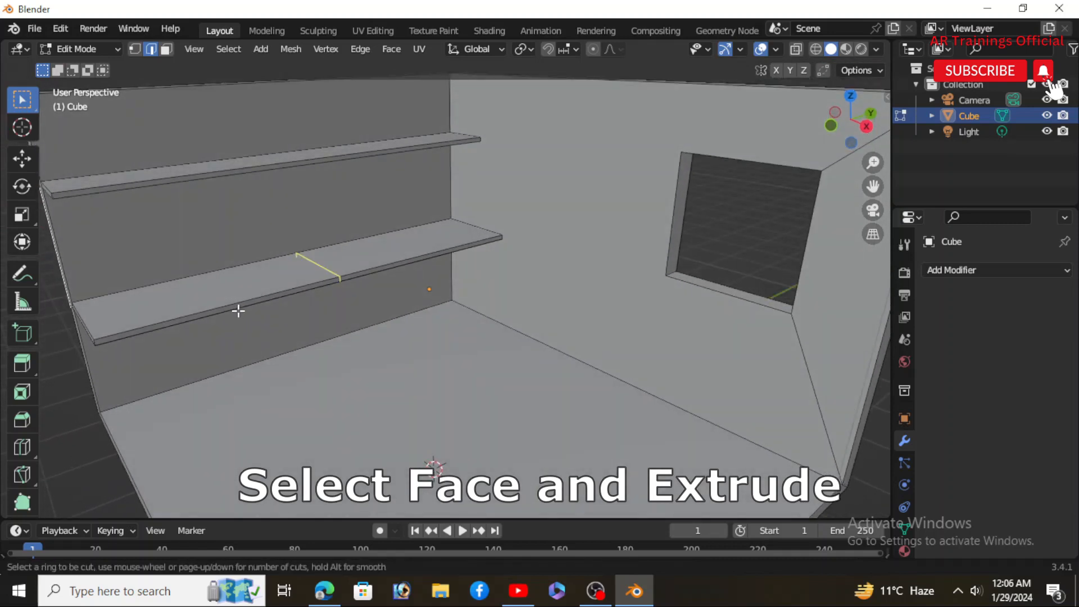
left_click(308, 274)
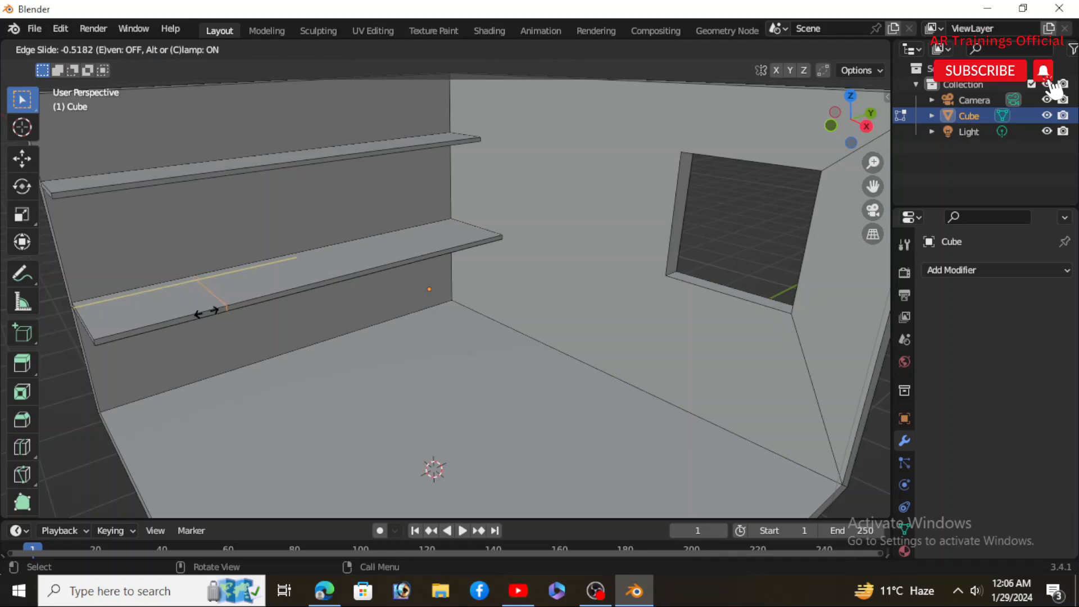
left_click(207, 313)
Step: Extrude the new cut's edge under the lower shelf straight down along Z to the floor as a support panel
mouse_move(241, 375)
middle_mouse_down()
mouse_move(227, 325)
mouse_move(233, 356)
middle_mouse_up()
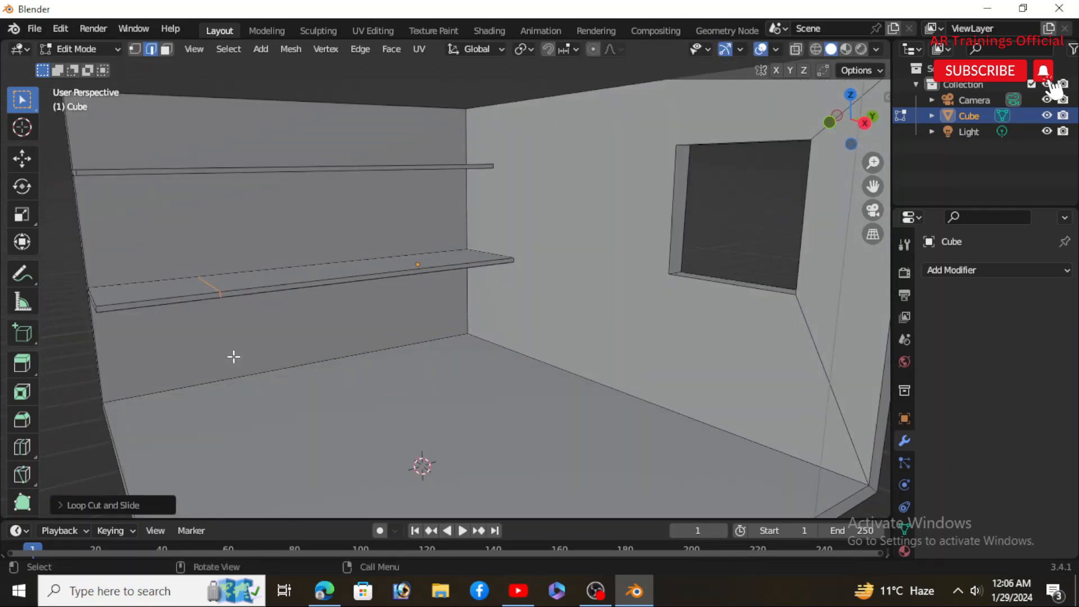
key("e")
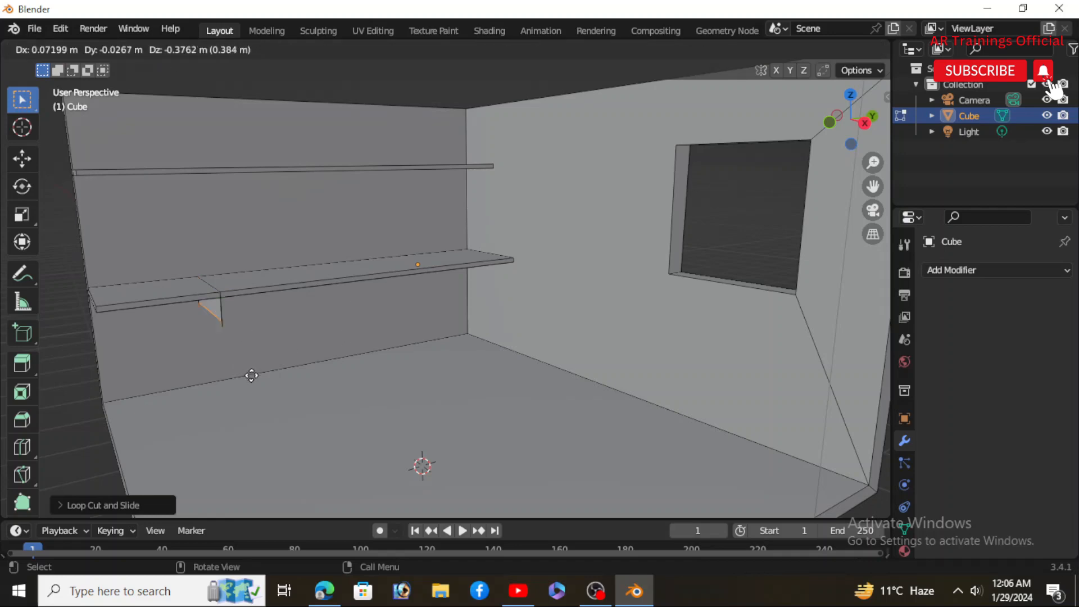
right_click(251, 395)
key("e")
key("z")
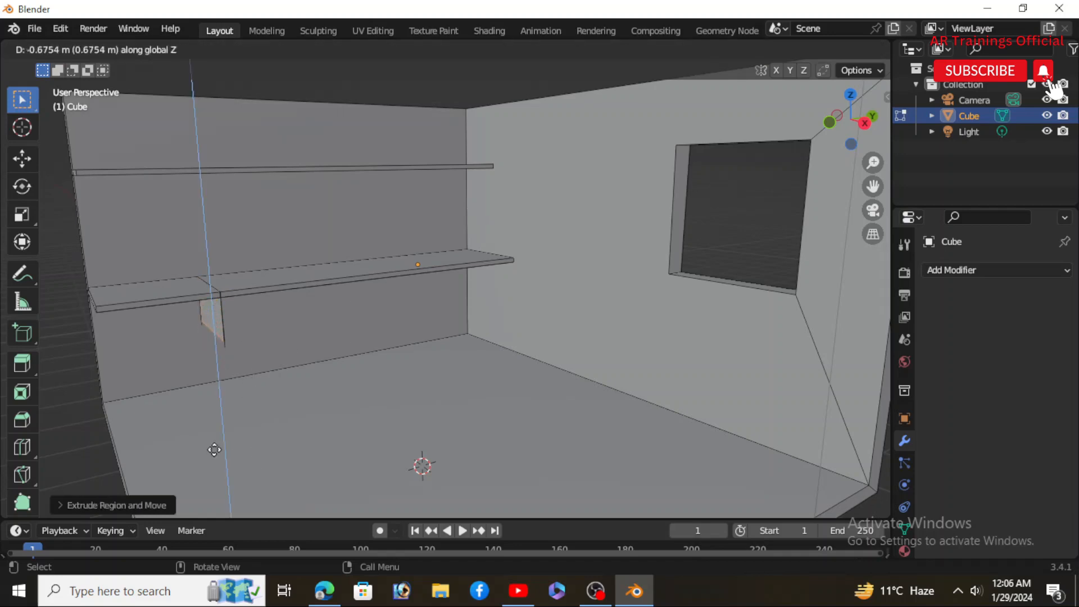
left_click(279, 510)
scroll(267, 439, "down", 3)
middle_click_drag(267, 439, 248, 429)
scroll(292, 435, "up", 3)
scroll(309, 419, "down", 1)
scroll(264, 342, "up", 2)
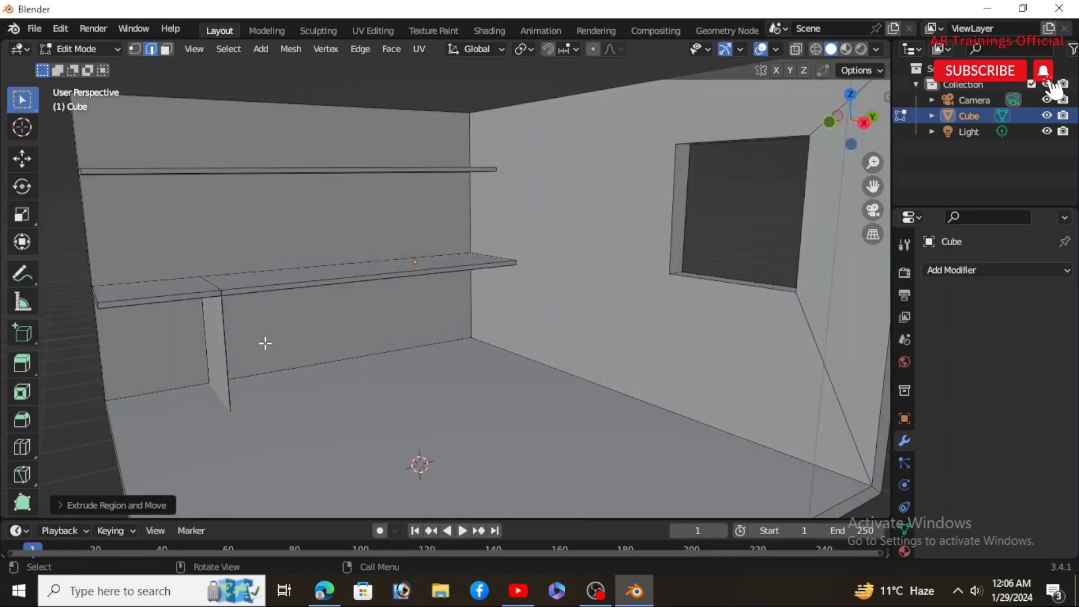
Step: Extrude the support panel's face about 0.07 m along its normal to give the panel thickness
middle_click_drag(264, 343, 273, 353)
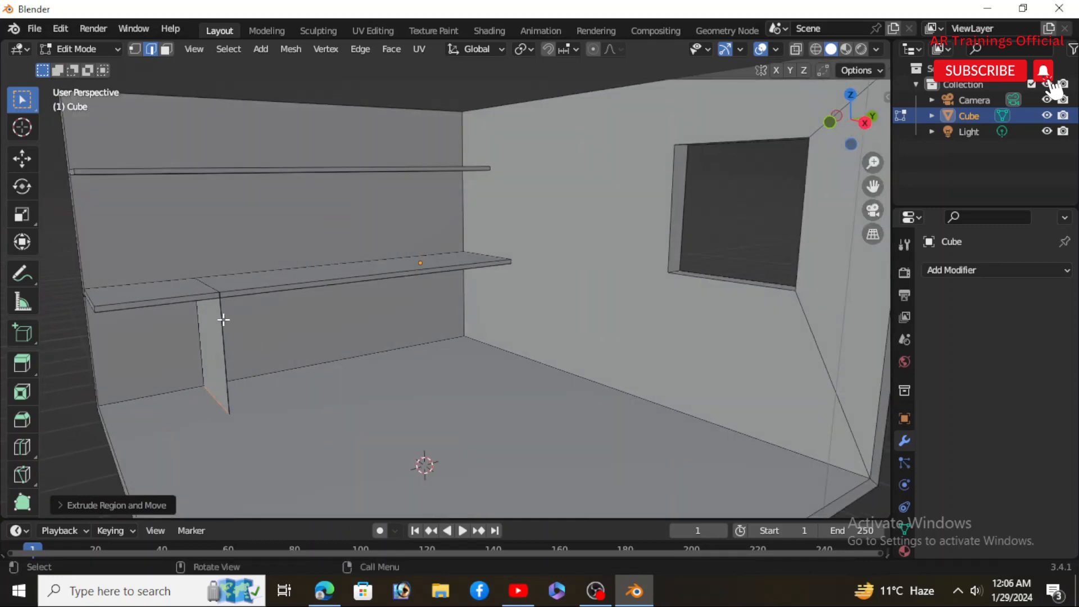
left_click(167, 49)
left_click(209, 332)
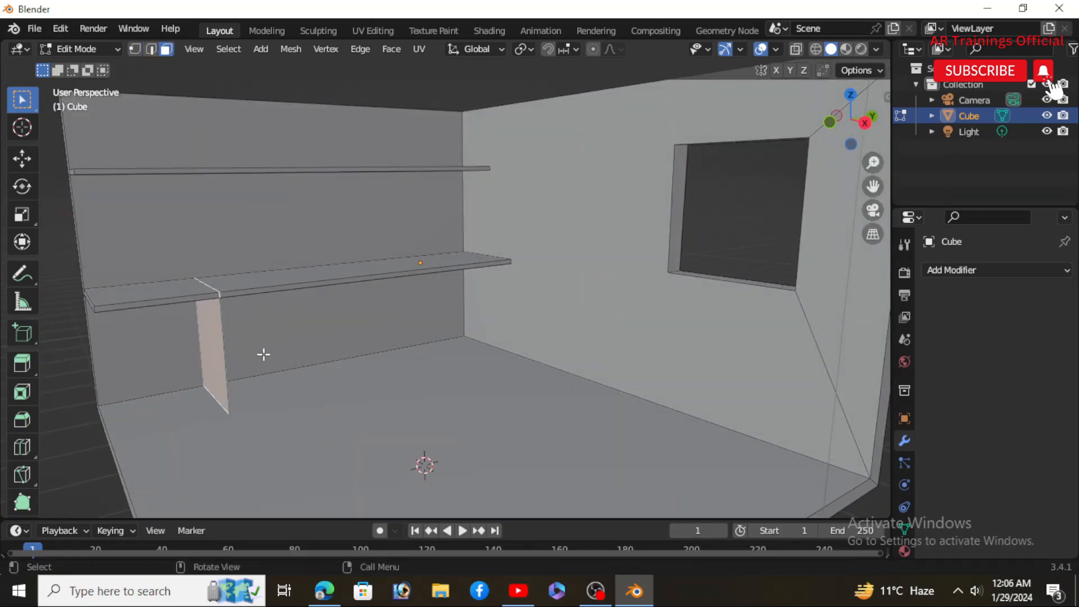
key("e")
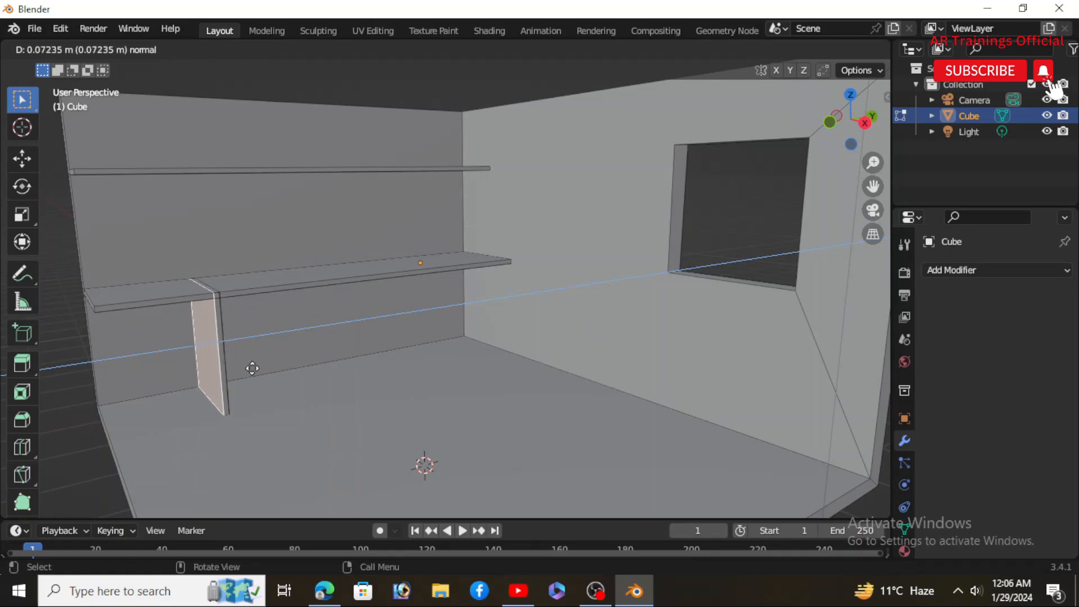
left_click(251, 368)
scroll(253, 369, "down", 1)
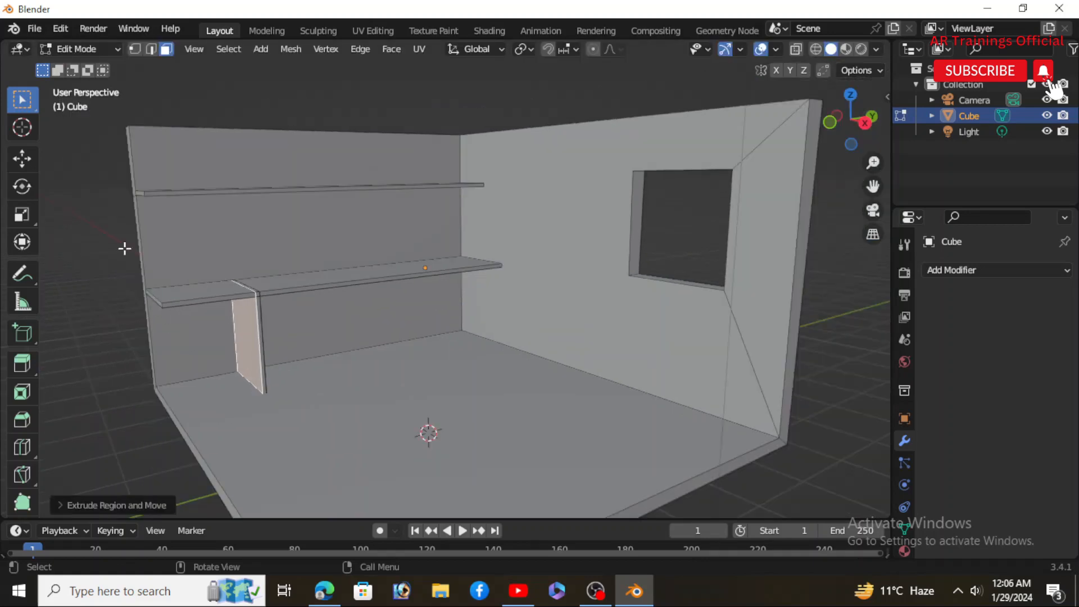
Step: Extrude the edge at the lower shelf's open end down along Z to the floor as an end panel
left_click(150, 49)
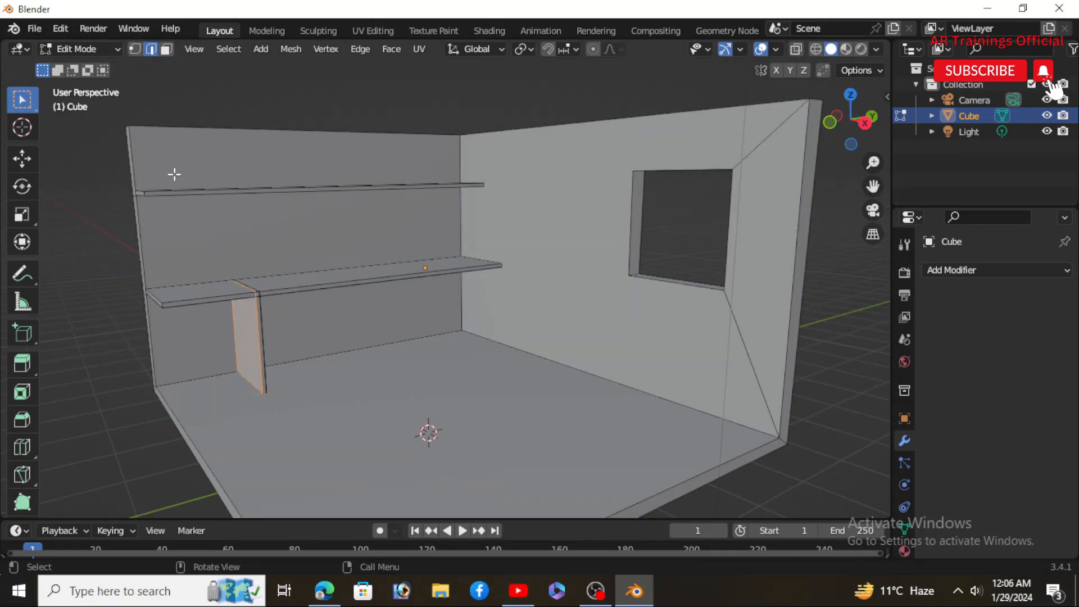
left_click(158, 302)
key("g")
key("z")
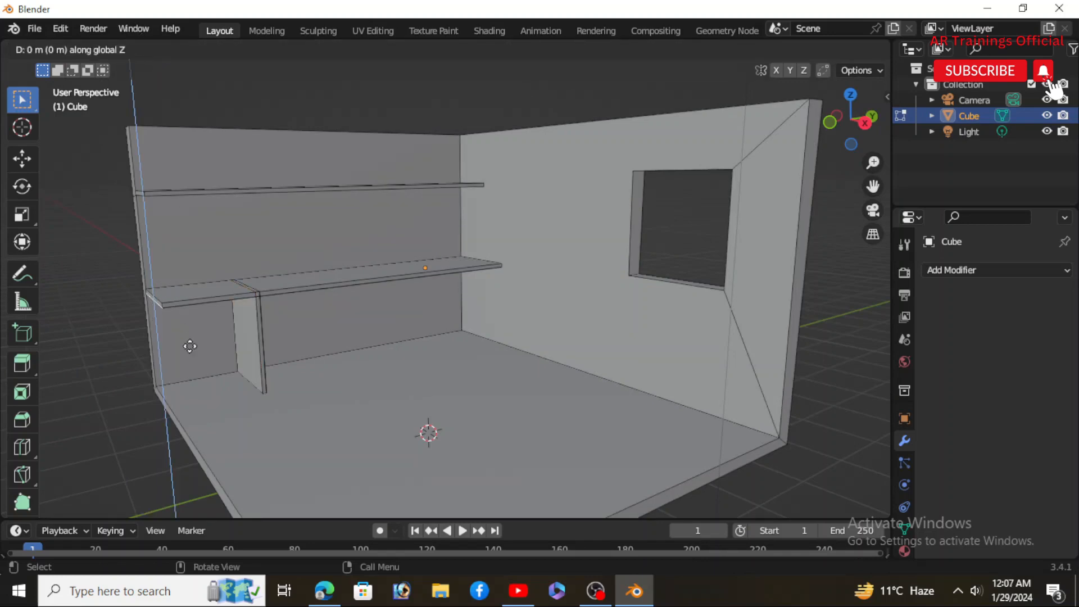
left_click(192, 439)
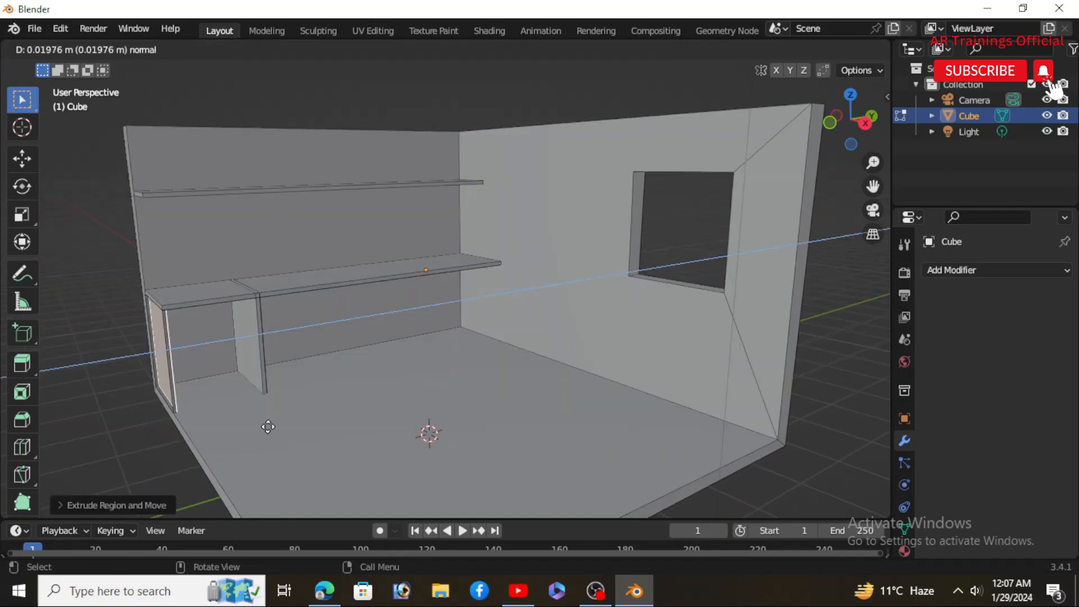
Step: Extrude the end panel's face slightly along its normal to give the panel thickness
left_click(266, 437)
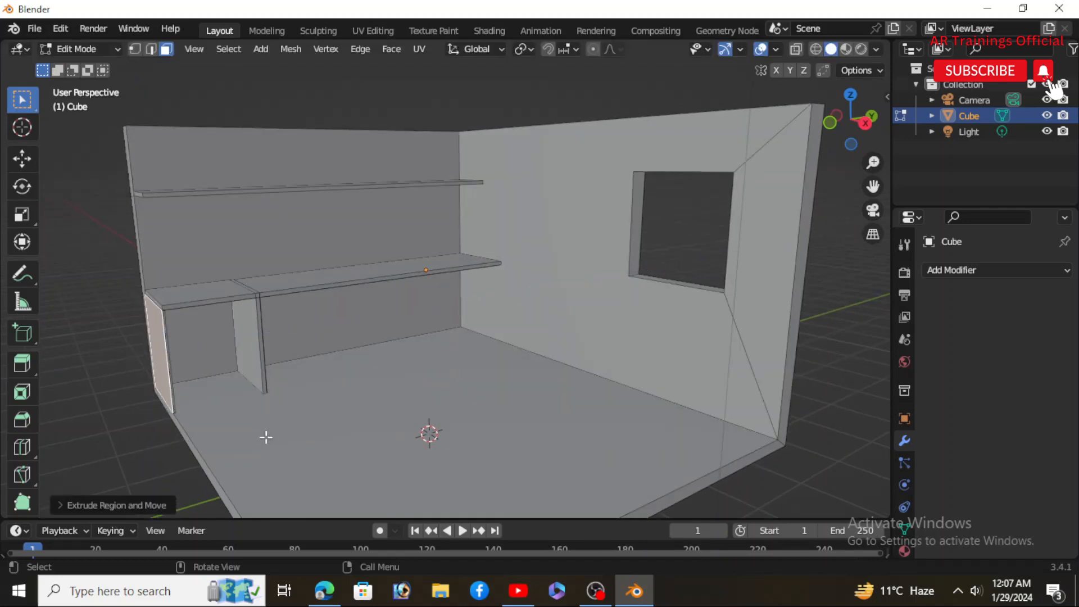
scroll(135, 322, "up", 4)
scroll(135, 323, "down", 4)
middle_click_drag(258, 429, 295, 332)
scroll(229, 305, "down", 5)
scroll(356, 287, "up", 5)
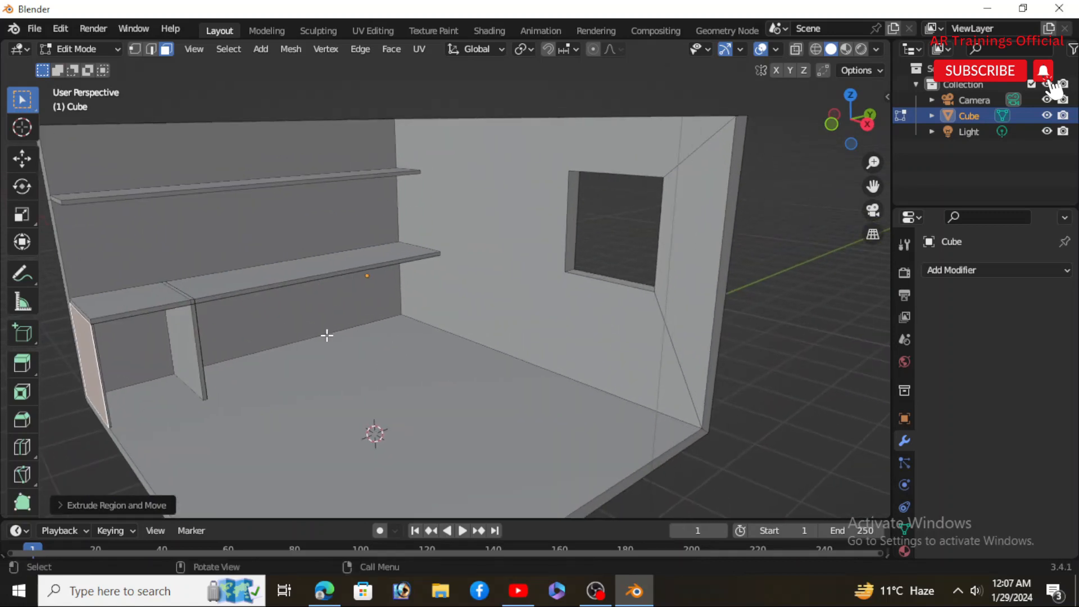
Step: Add a crosswise loop cut to the lower shelf, sliding it by a factor of about 0.56 towards the window wall
scroll(229, 298, "up", 1)
scroll(228, 298, "down", 1)
middle_click_drag(325, 373, 334, 371)
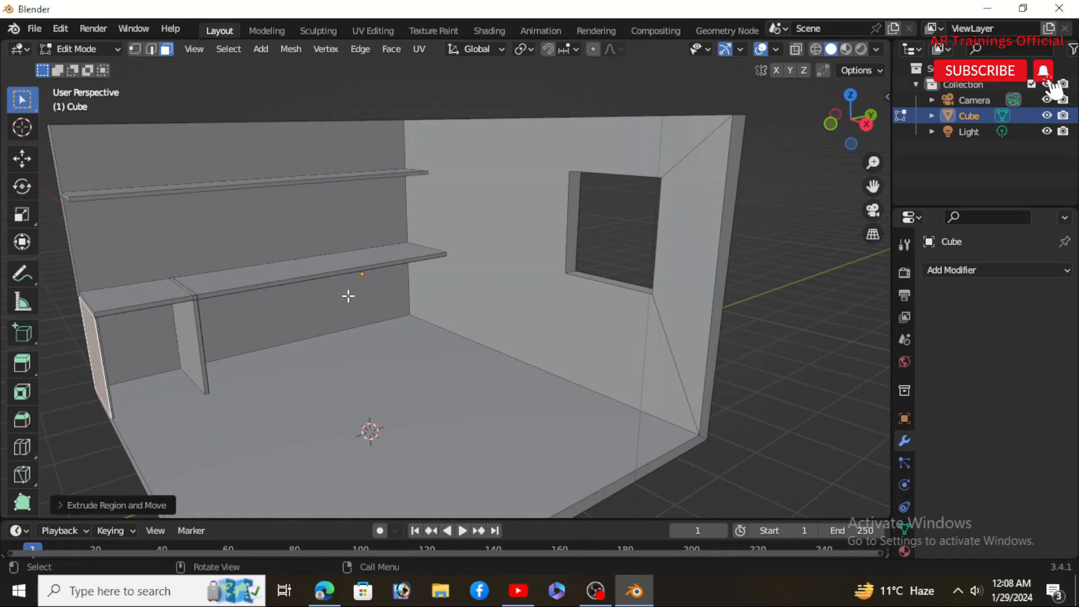
key("ctrl+r")
left_click(409, 230)
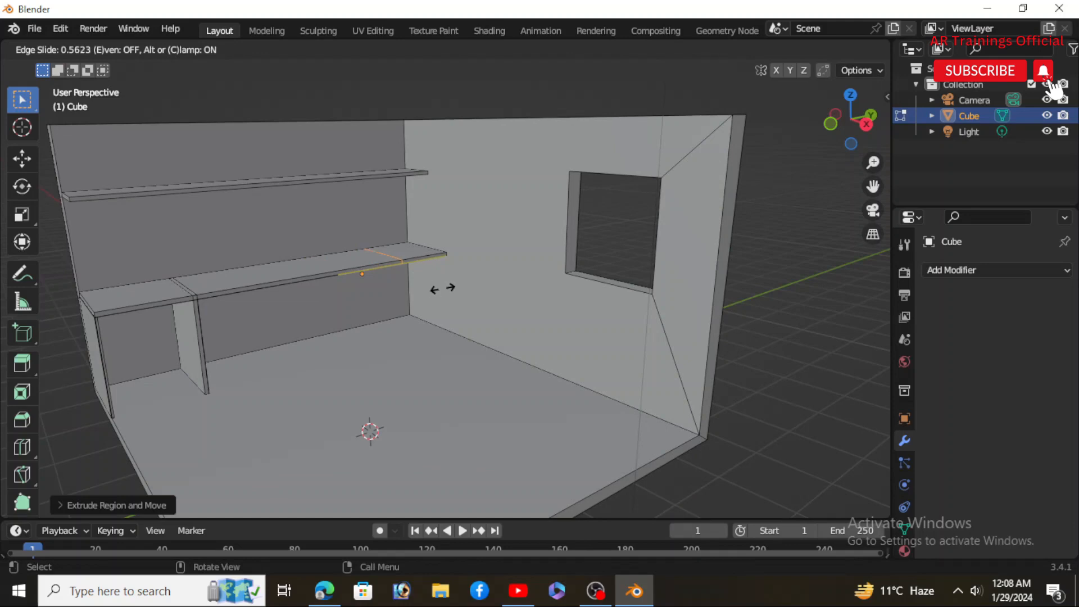
left_click(443, 288)
Step: Extrude the cut's edge near the window wall down along Z to the floor as a second support panel
middle_click_drag(373, 379, 385, 282)
key("e")
key("z")
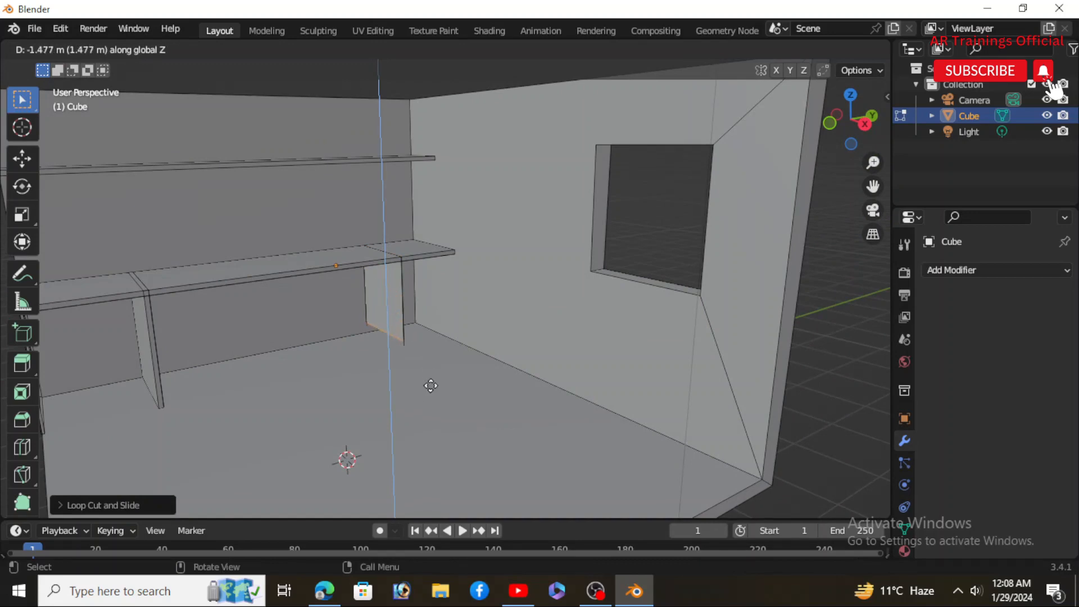
left_click(432, 393)
Step: Extrude the lower shelf's edge beside the window wall down along Z to the floor as a panel
left_click(393, 283)
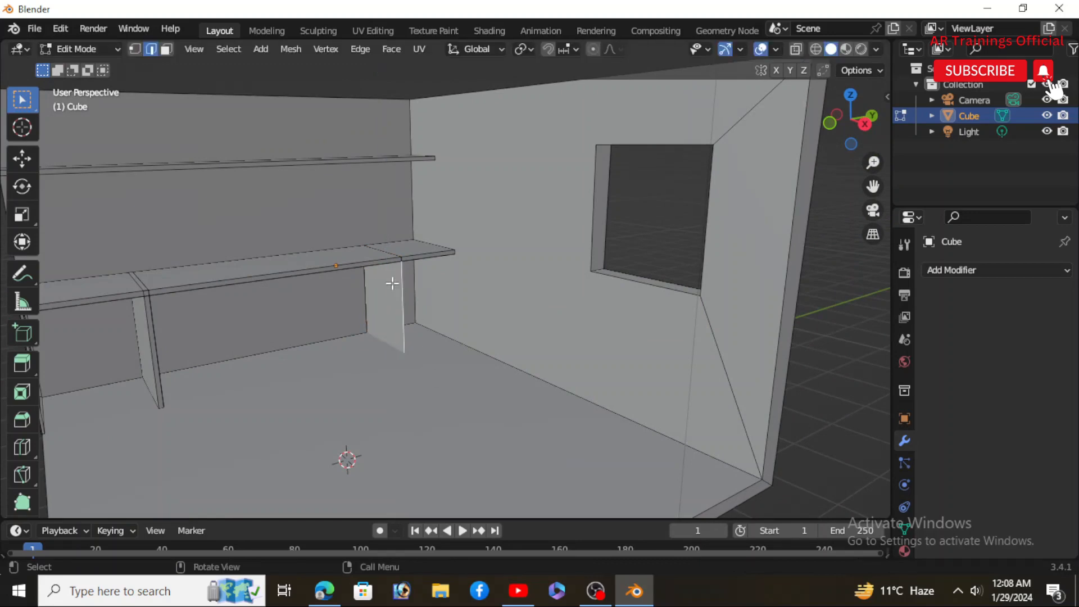
left_click(166, 49)
scroll(366, 337, "down", 5)
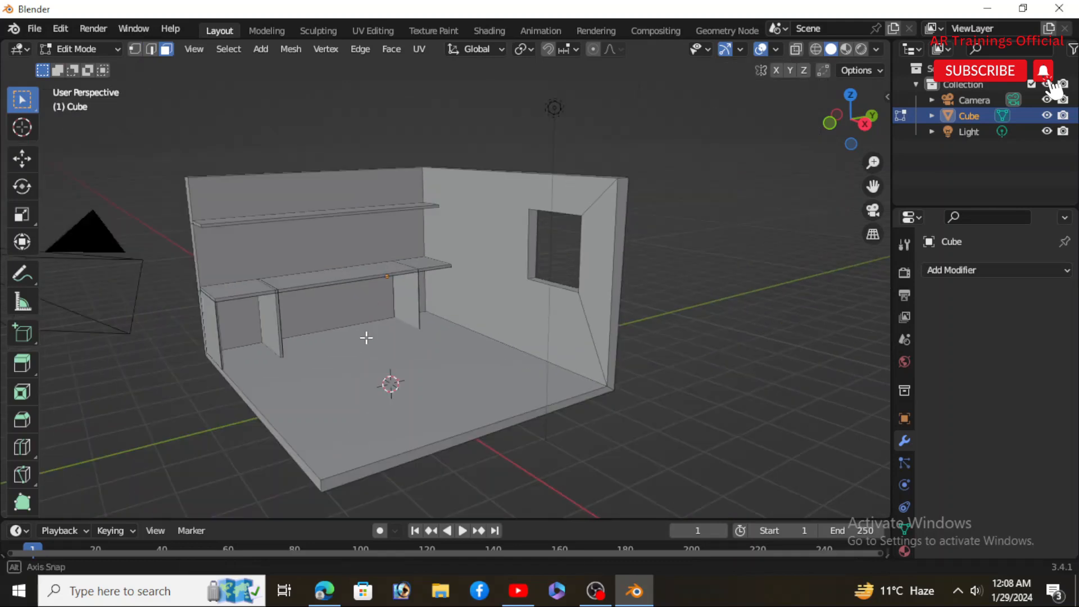
middle_click_drag(366, 337, 363, 369)
scroll(384, 289, "up", 5)
left_click(381, 265)
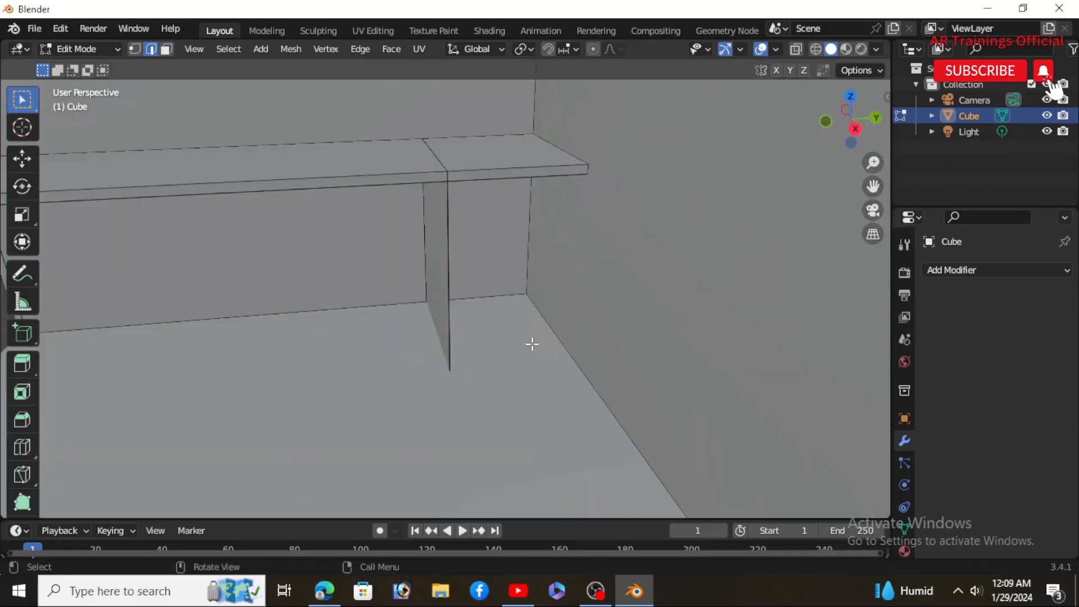
scroll(533, 341, "down", 1)
key("e")
key("z")
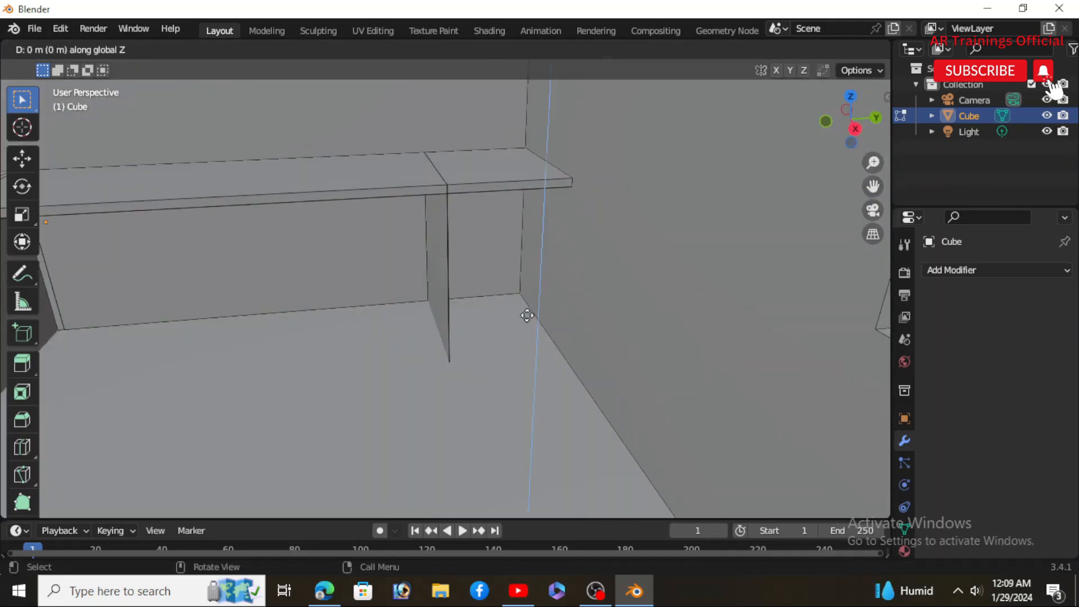
left_click(550, 467)
Step: Extrude the face of the panel at the window wall along its normal to the neighbouring support, forming a solid corner cabinet
left_click(498, 211)
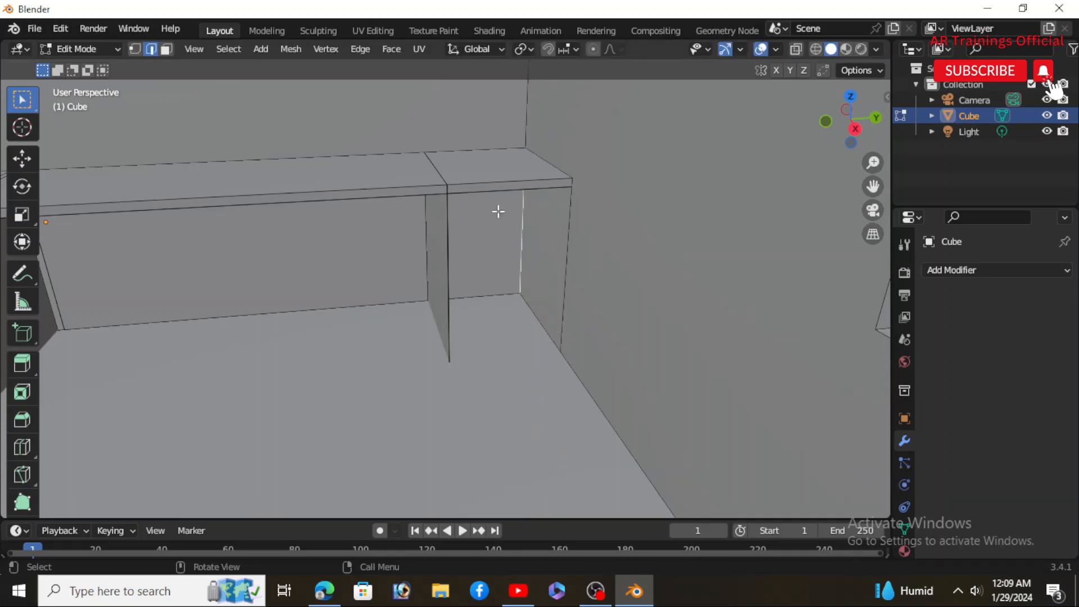
middle_click_drag(555, 326, 518, 275)
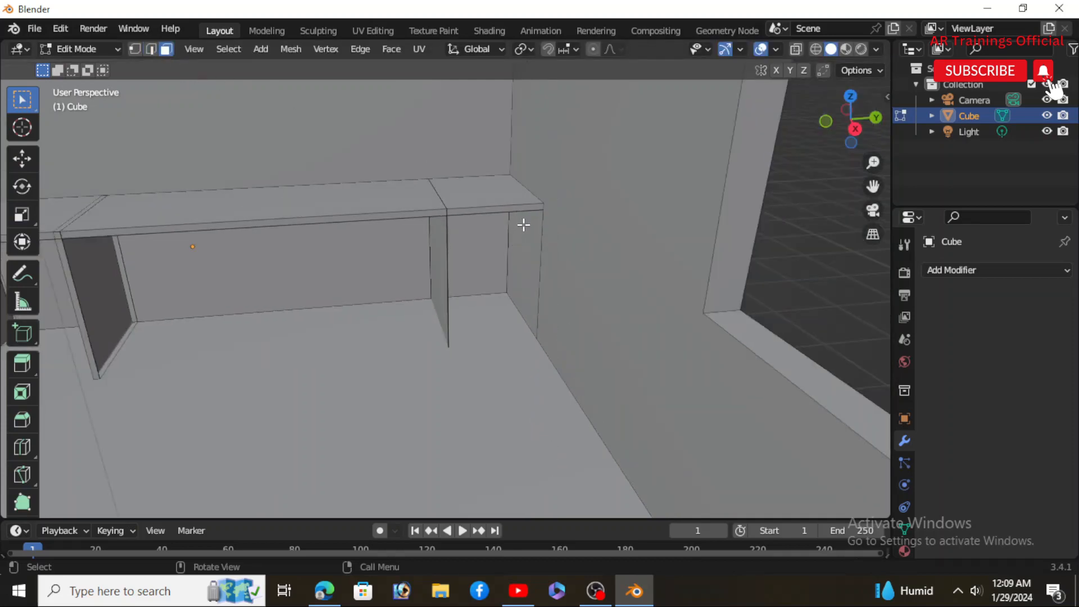
left_click(523, 225)
key("e")
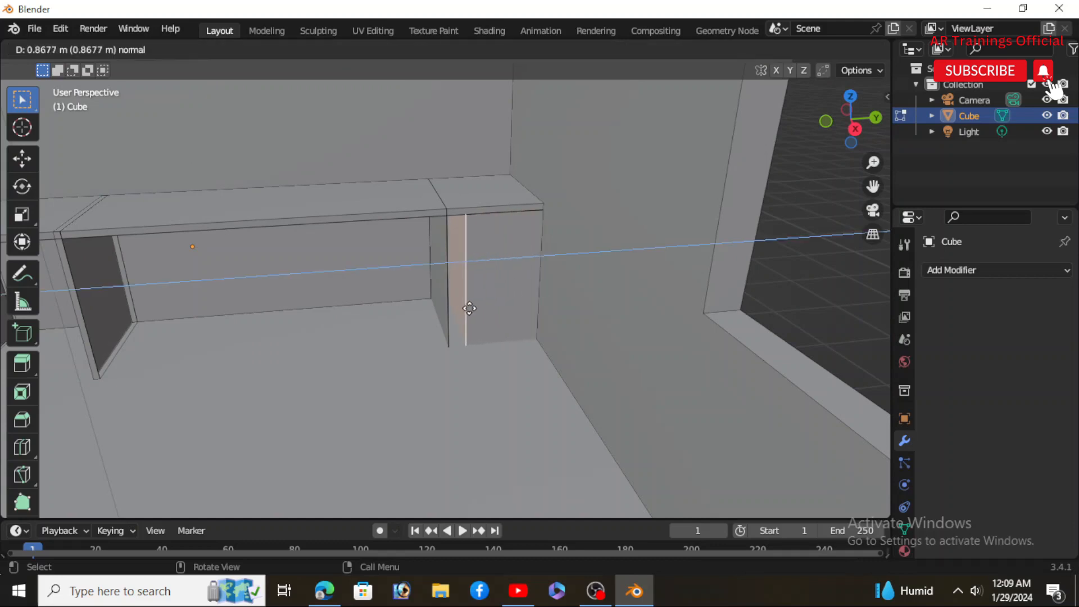
left_click(456, 338)
middle_click_drag(463, 402, 510, 401)
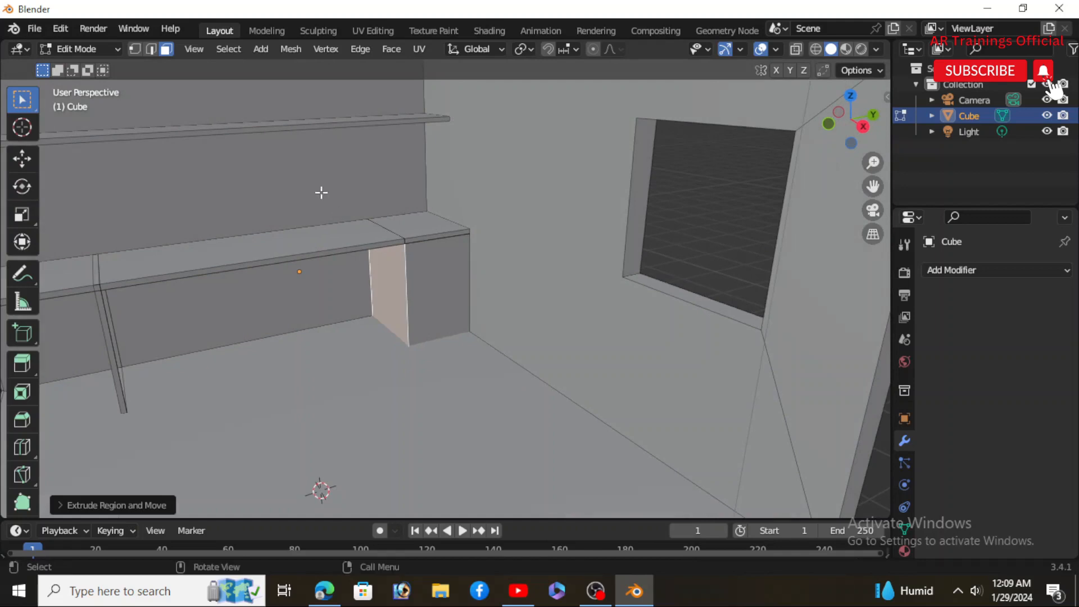
Step: Try a single horizontal loop cut around the middle of the corner cabinet
key("2")
middle_click_drag(437, 297, 448, 399)
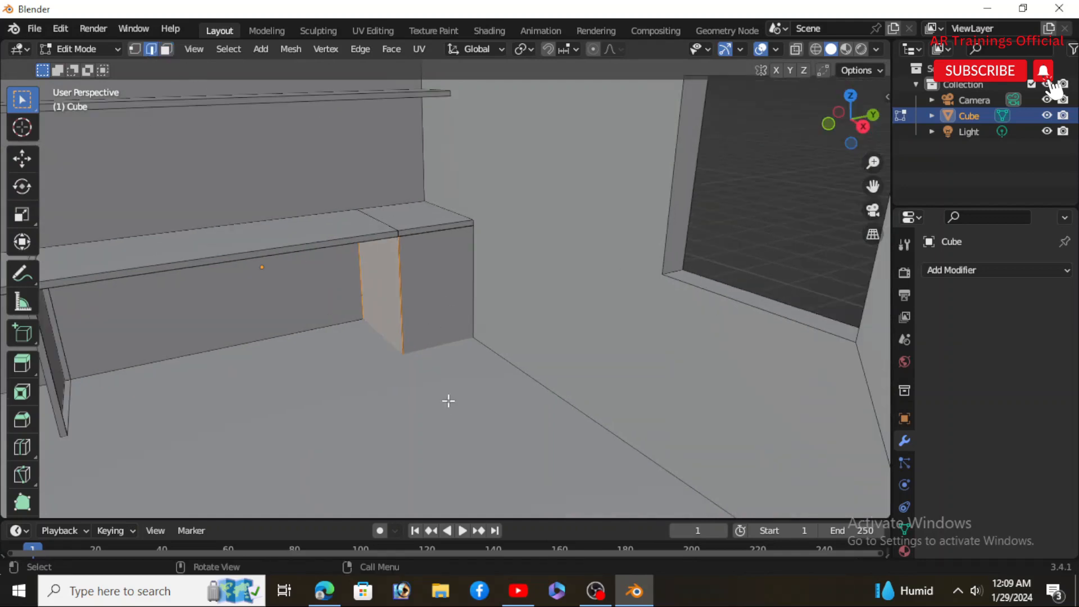
left_click(449, 395)
middle_click_drag(417, 279, 419, 273)
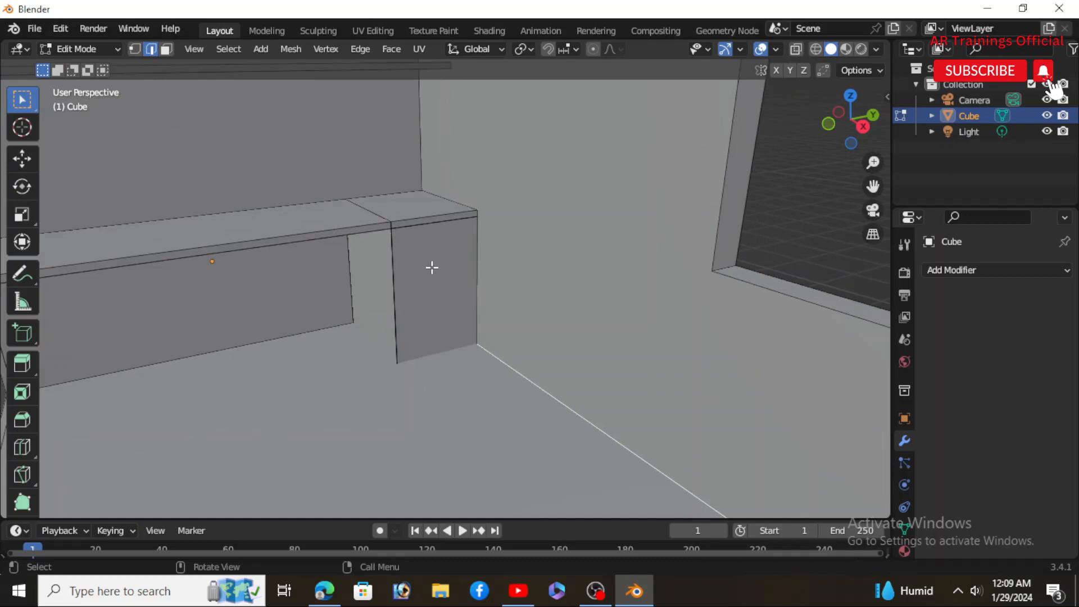
key("ctrl+r")
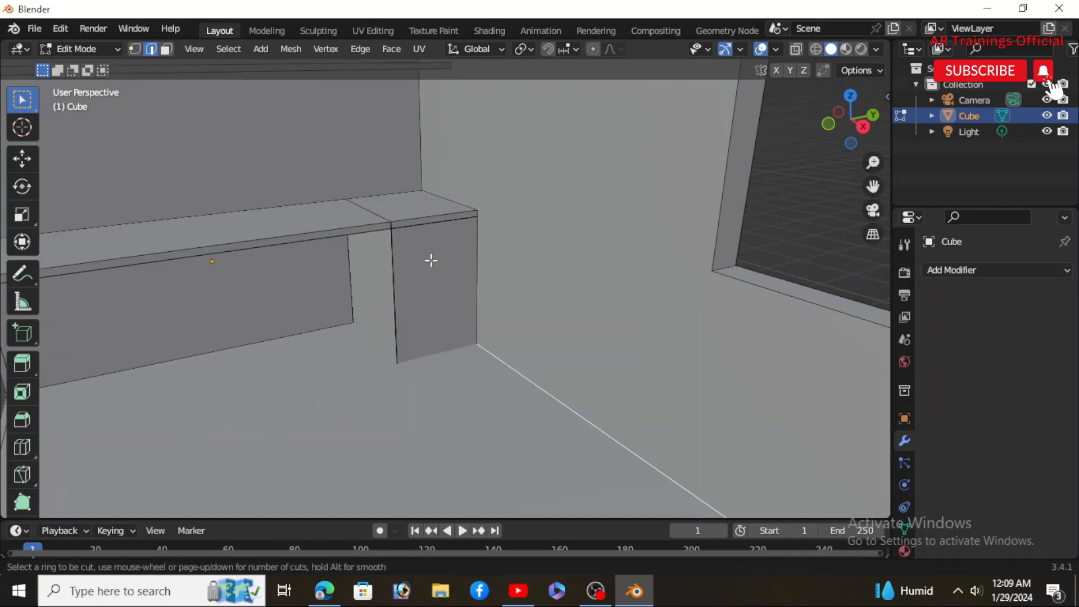
left_click(454, 290)
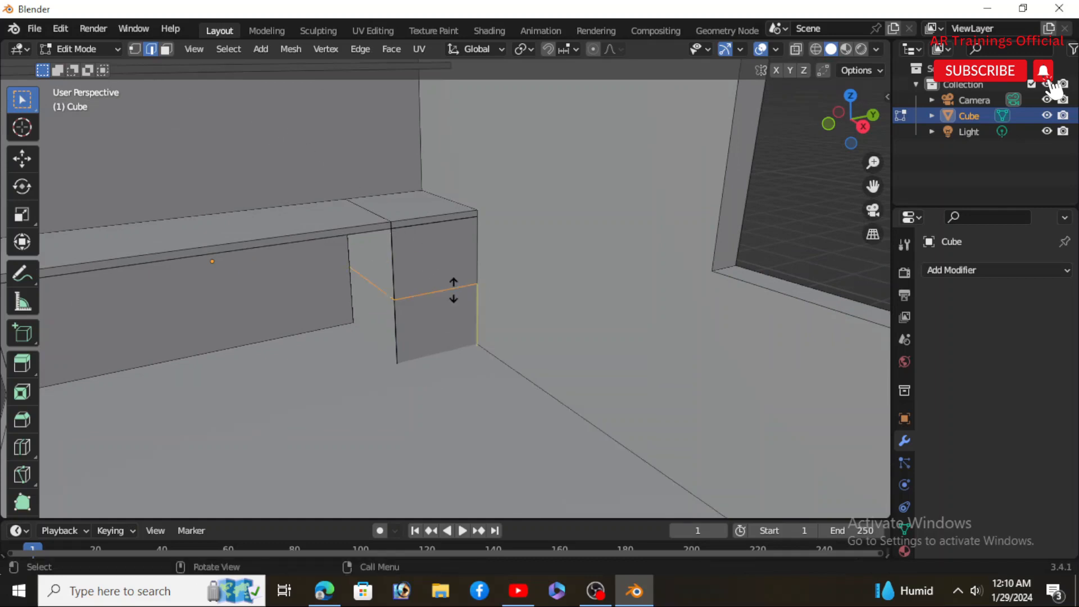
left_click(409, 339)
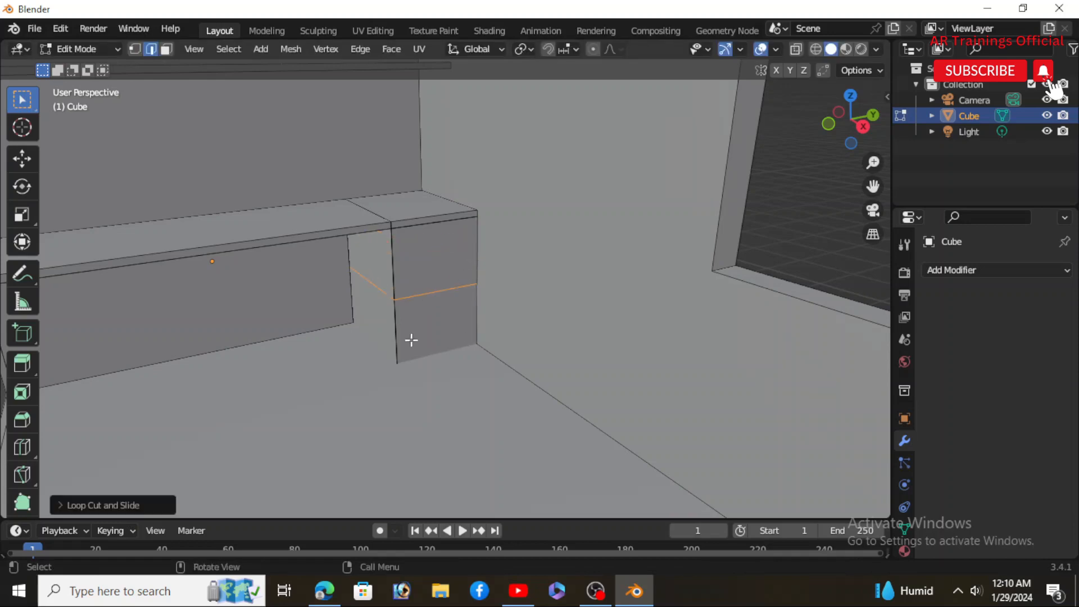
Step: Add three evenly spaced horizontal loop cuts around the corner cabinet to divide its front into four drawer faces
key("ctrl+r")
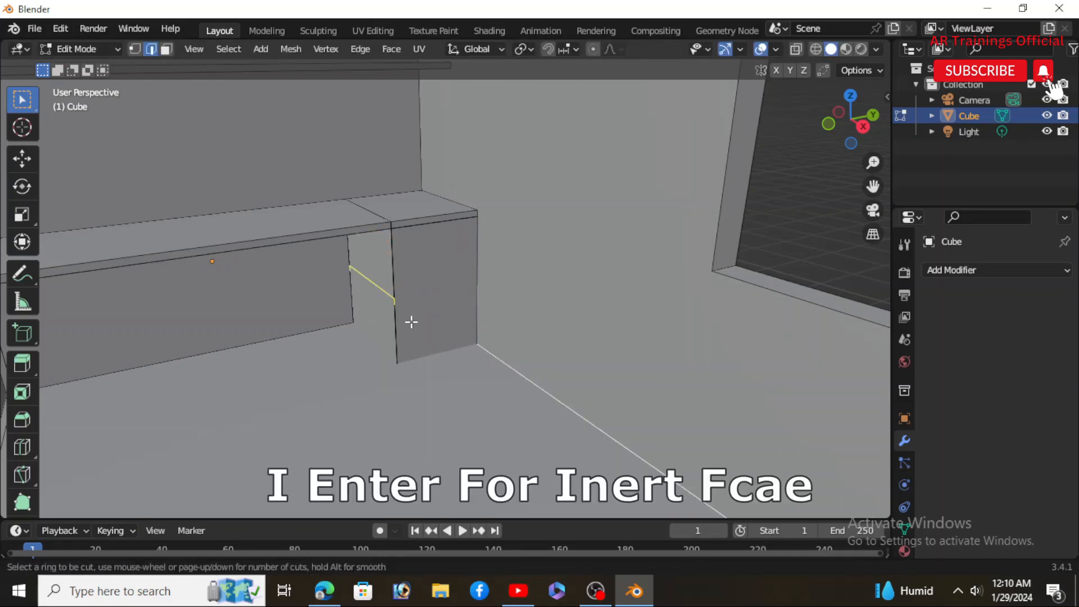
scroll(422, 292, "up", 2)
left_click(422, 292)
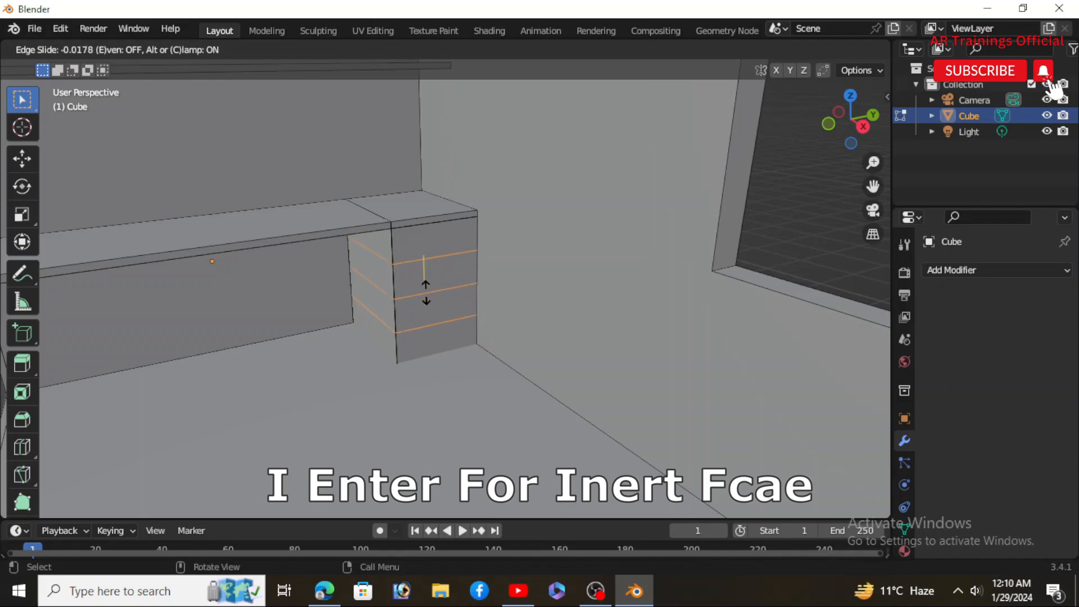
left_click(429, 288)
Step: Inset the upper two drawer faces of the corner cabinet one by one, leaving a thin border about 0.01 m wide
left_click(167, 49)
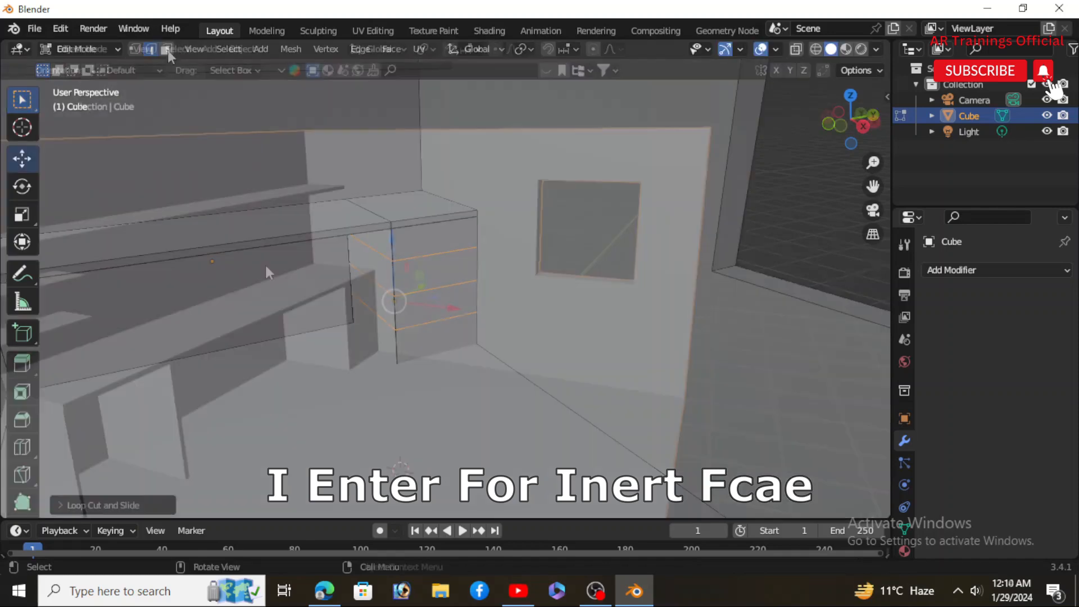
left_click(439, 240)
scroll(436, 241, "up", 2)
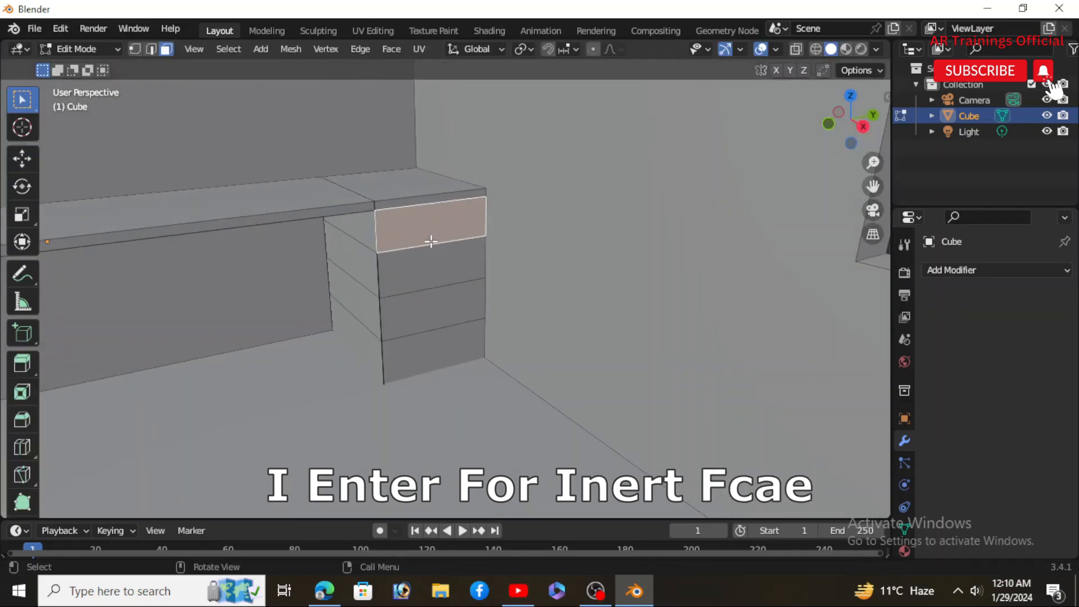
key("i")
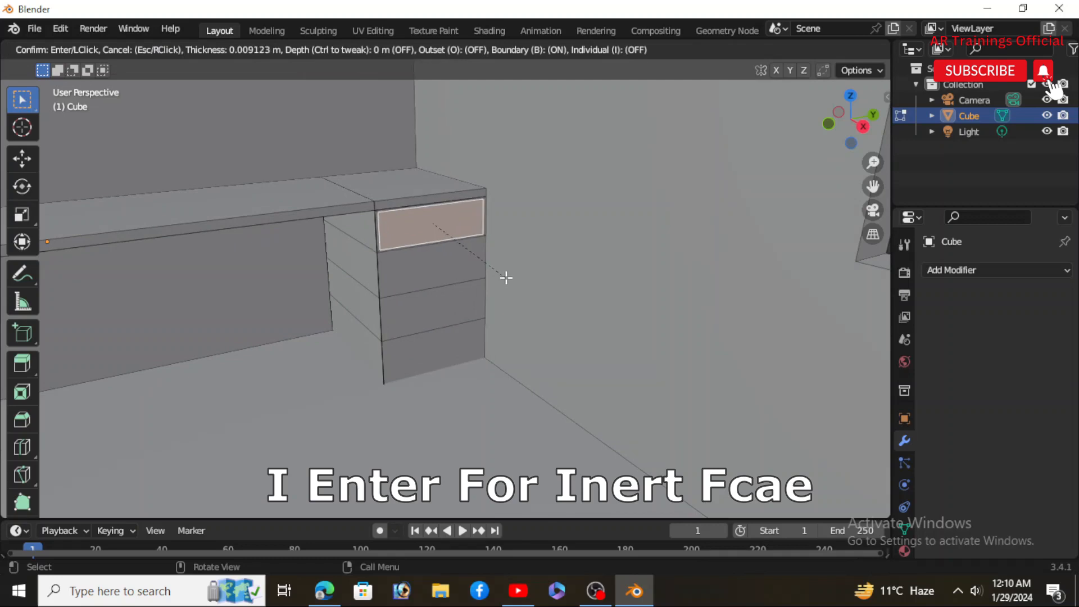
key("Return")
left_click(447, 270)
key("i")
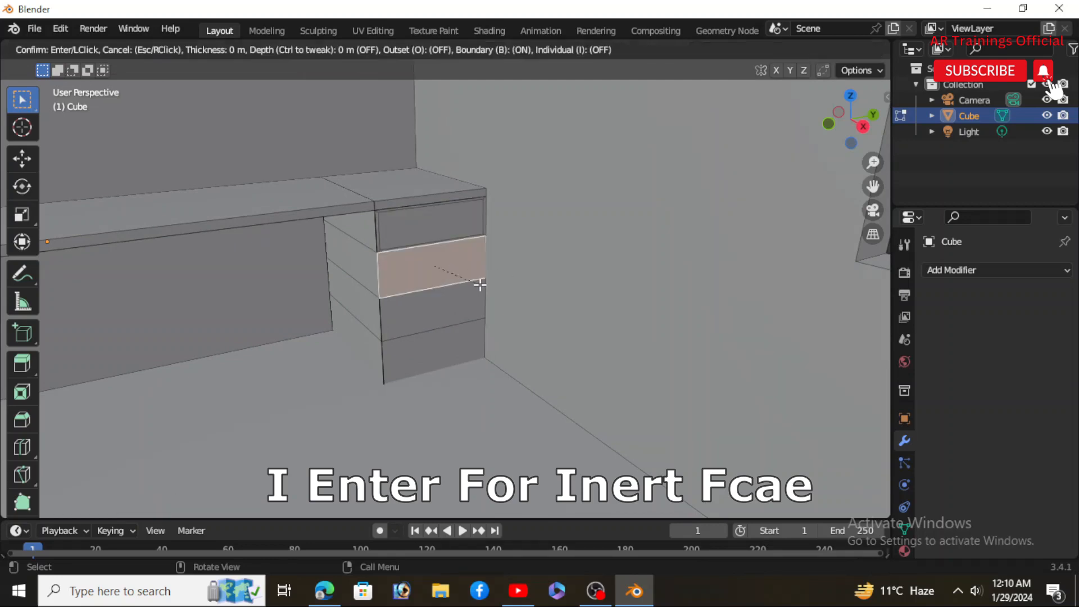
key("Return")
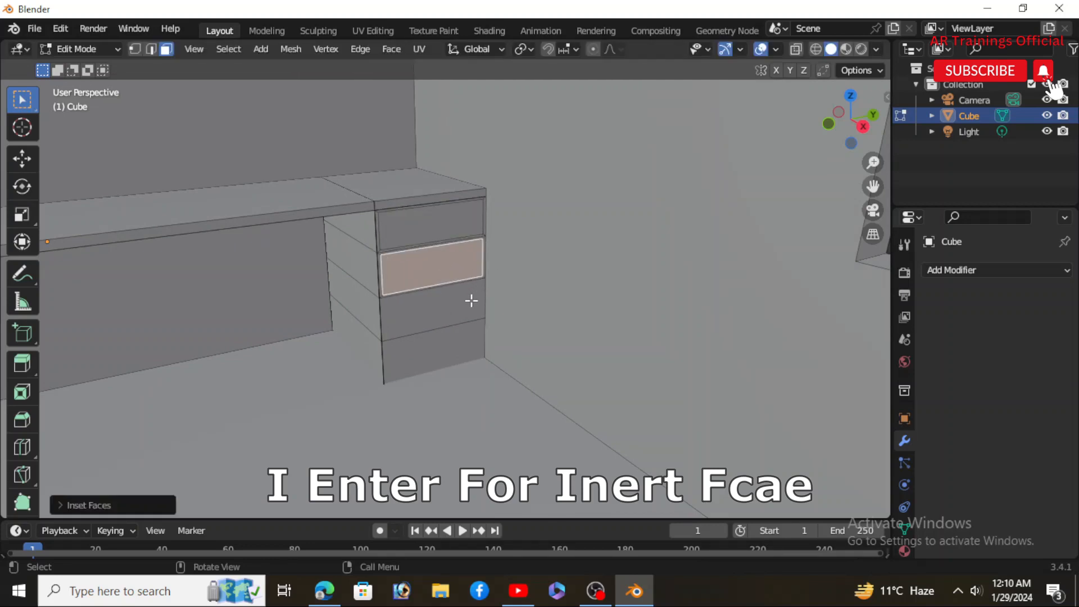
Step: Inset the third and lowest drawer faces of the corner cabinet individually, with a wider border of about 0.026 m on the lowest
left_click(473, 301)
key("i")
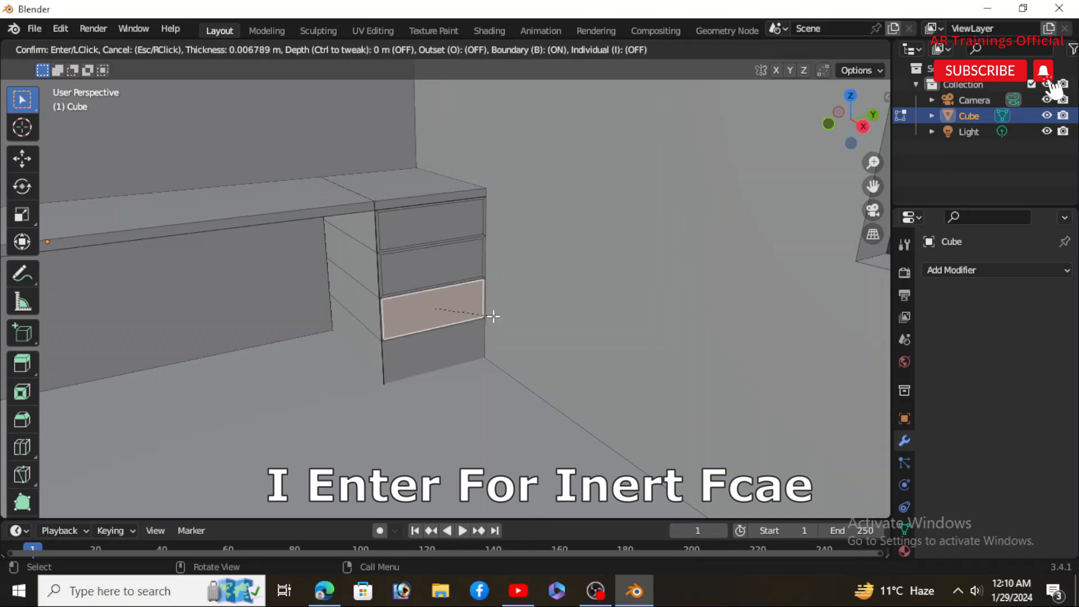
key("Return")
scroll(443, 348, "up", 1)
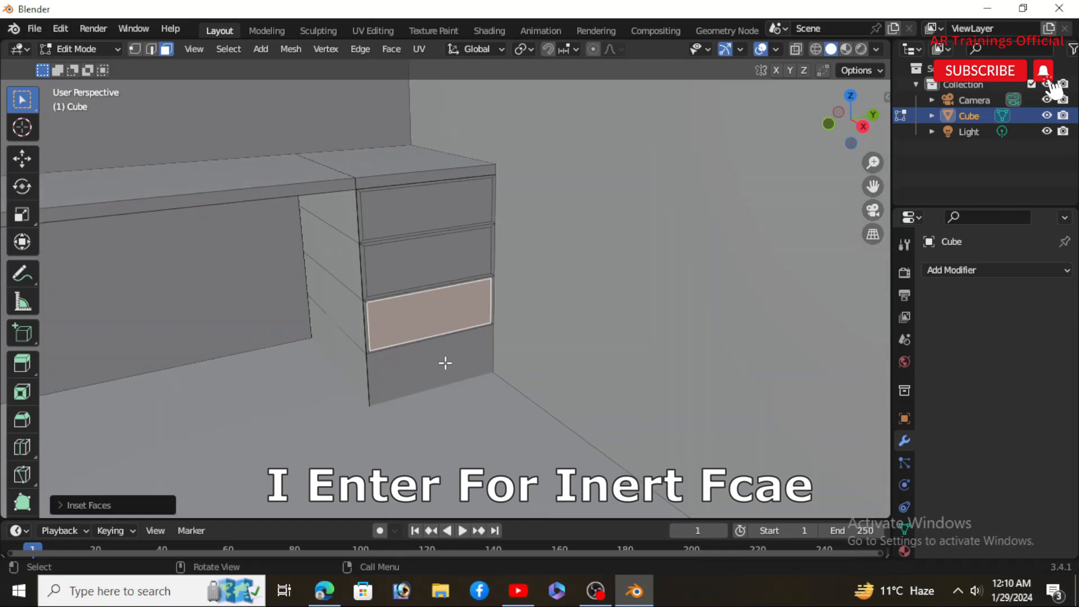
left_click(450, 362)
key("i")
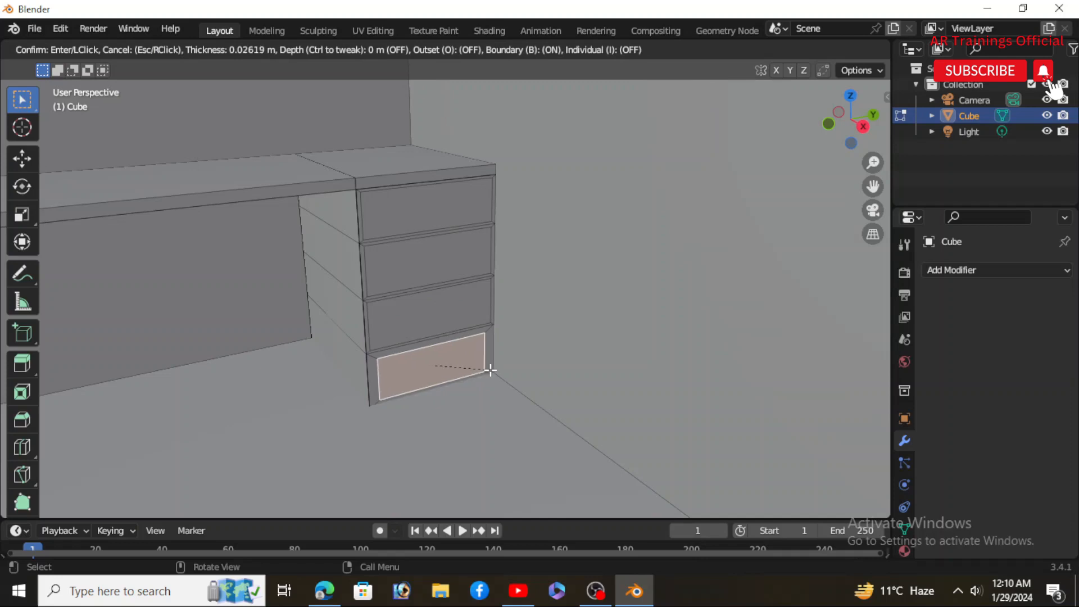
left_click(491, 369)
middle_click_drag(444, 287, 453, 247)
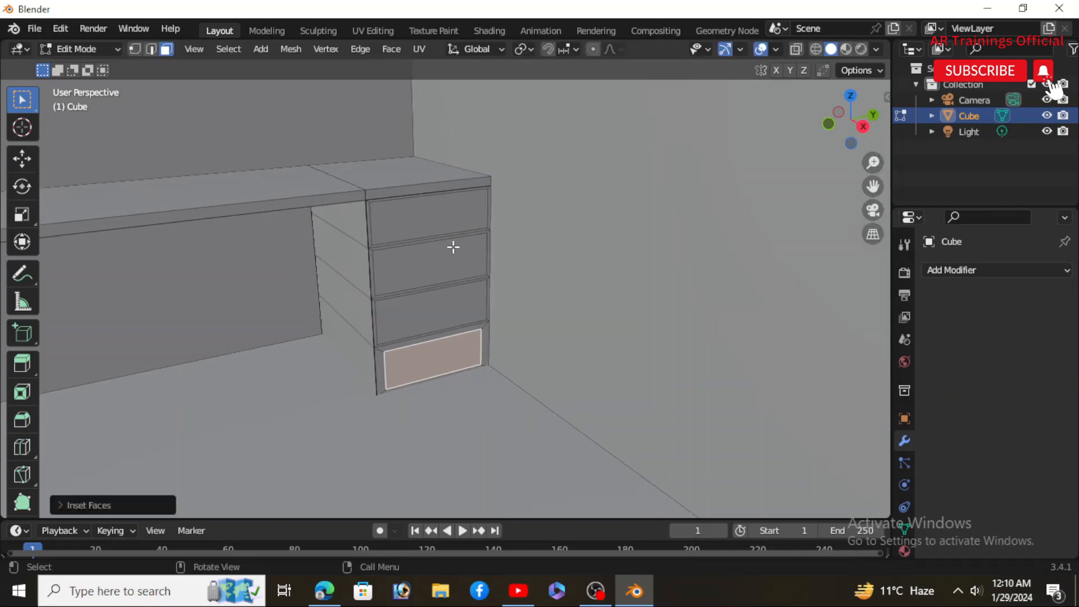
Step: Extrude the rear lower edge of the upper shelf's short end section down along Z to the desktop as a back panel
scroll(390, 238, "up", 4)
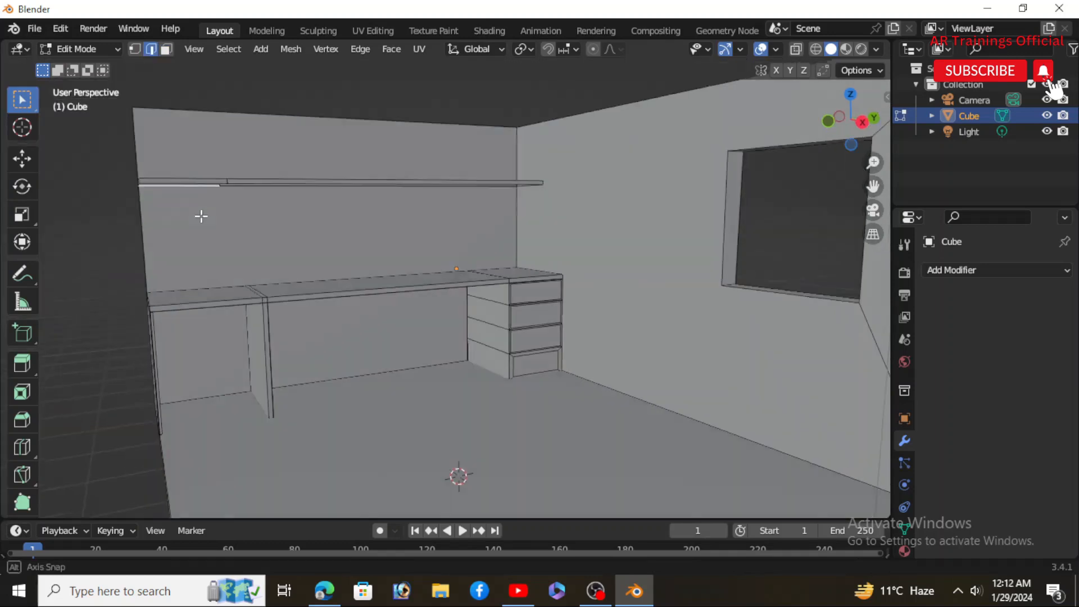
middle_click_drag(200, 217, 212, 241)
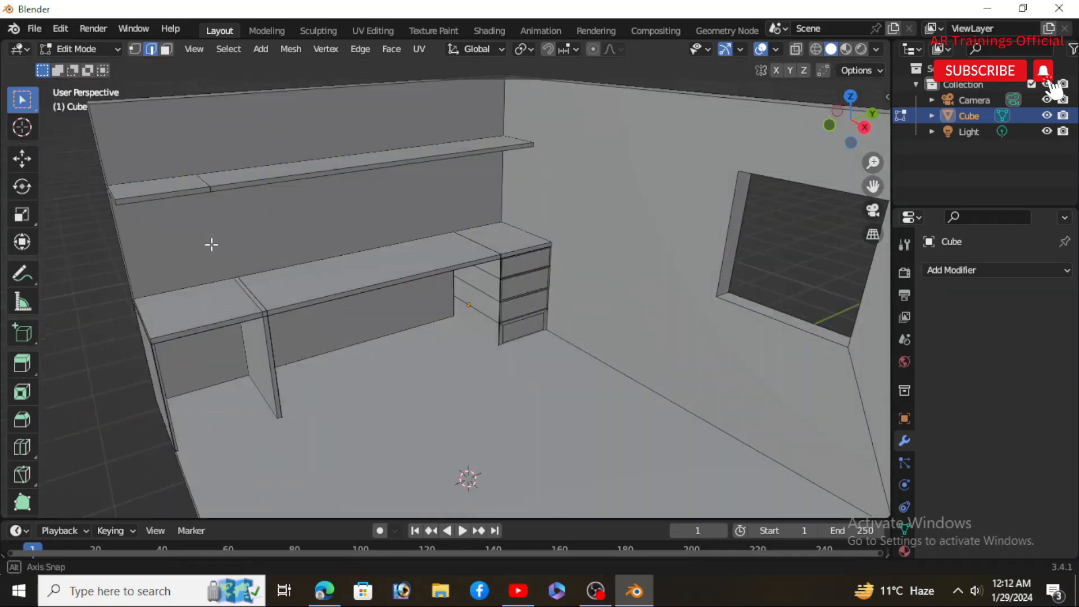
key("e")
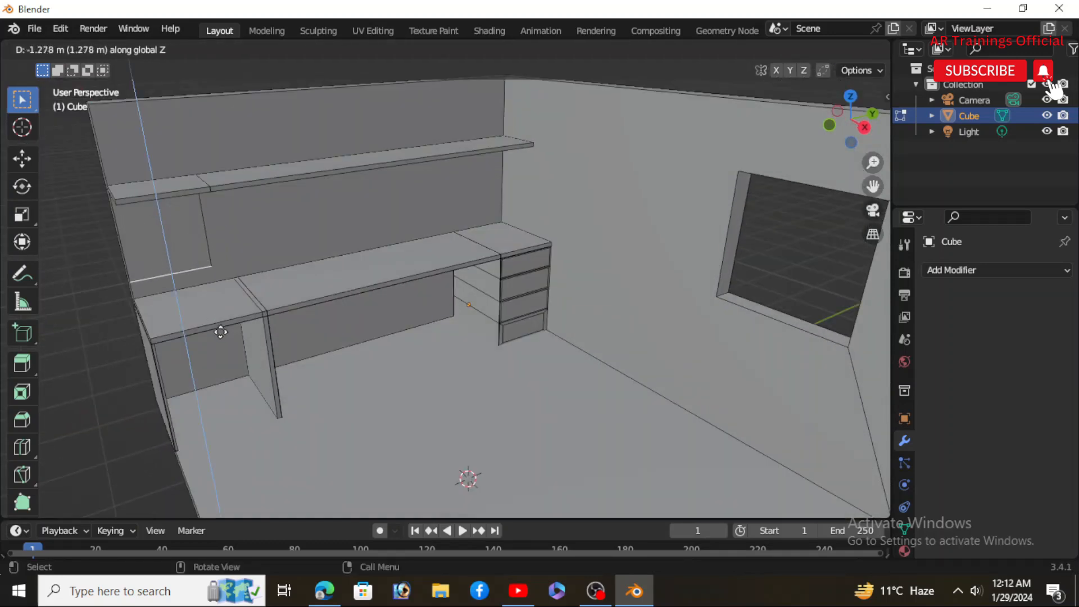
left_click(225, 332)
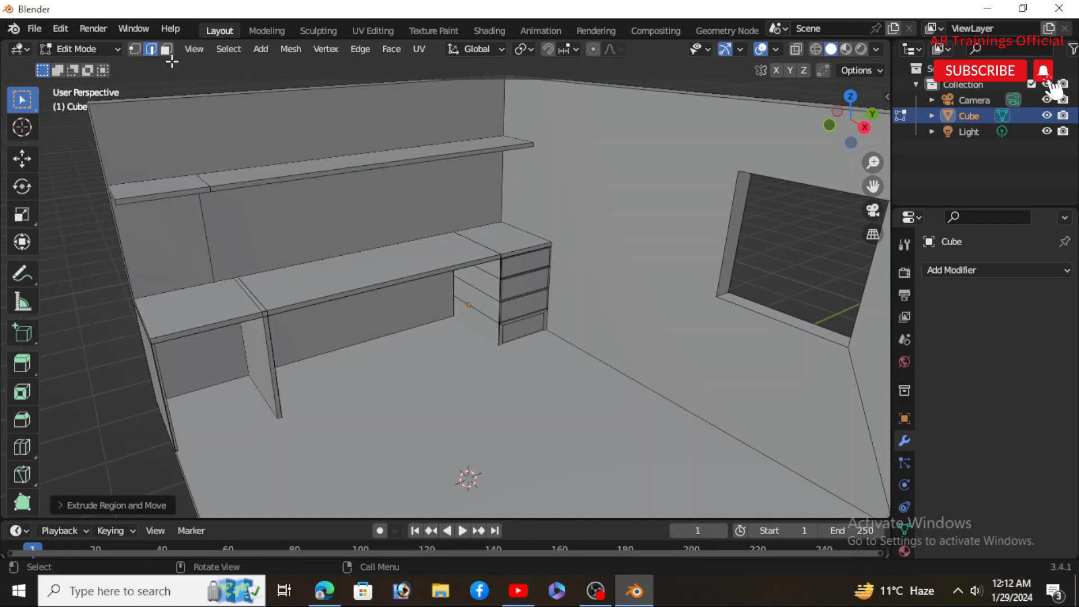
Step: Add two horizontal loop cuts across the back panel between the upper shelf and the desk
key("ctrl+r")
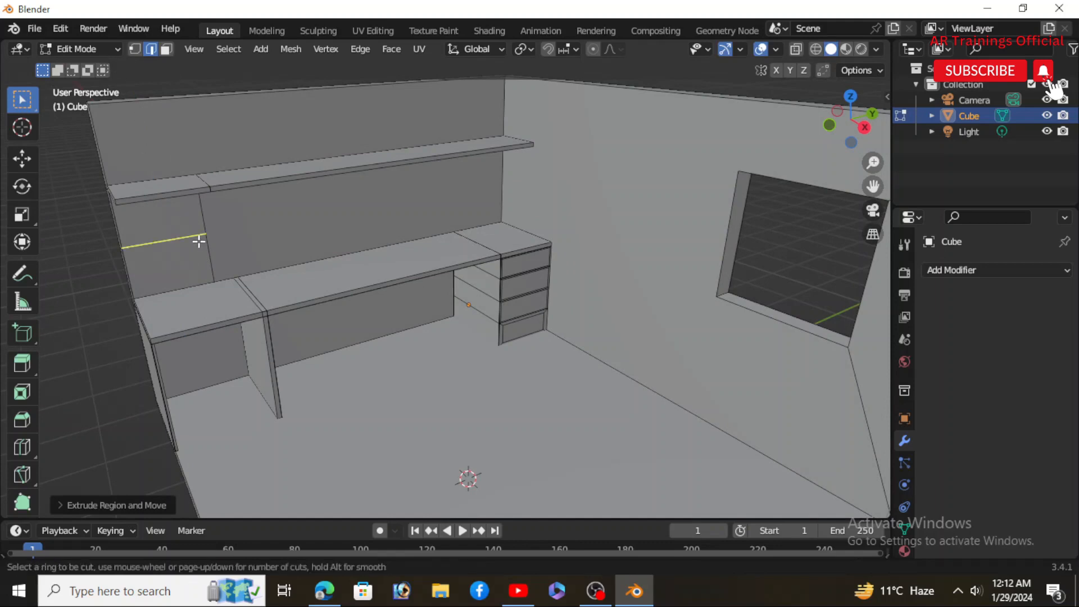
scroll(199, 242, "up", 1)
left_click(201, 240)
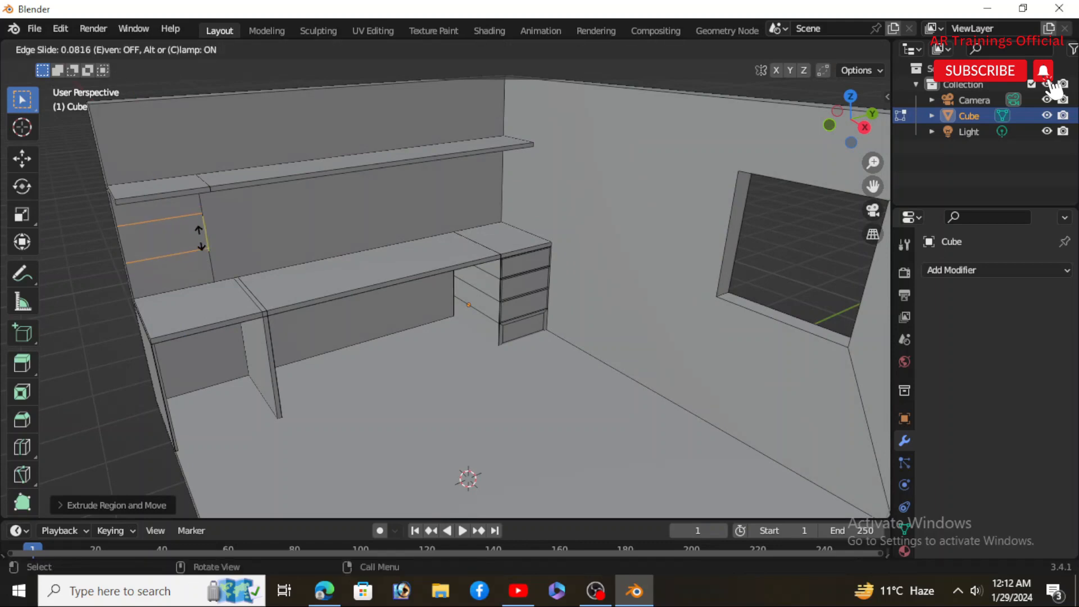
left_click(200, 239)
middle_click_drag(200, 255, 184, 230)
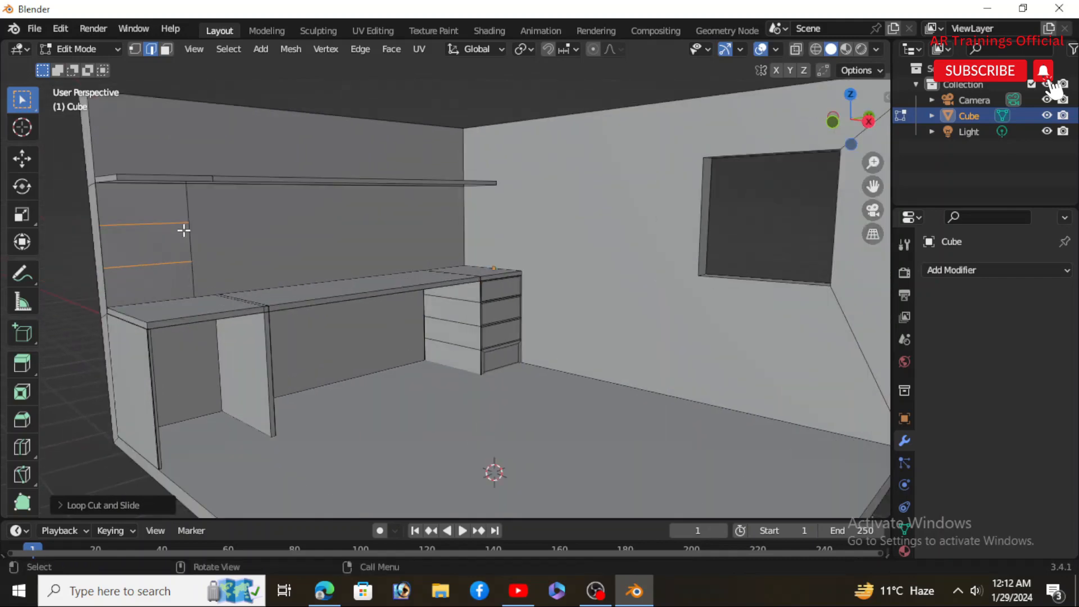
left_click(164, 223)
key("ctrl+z")
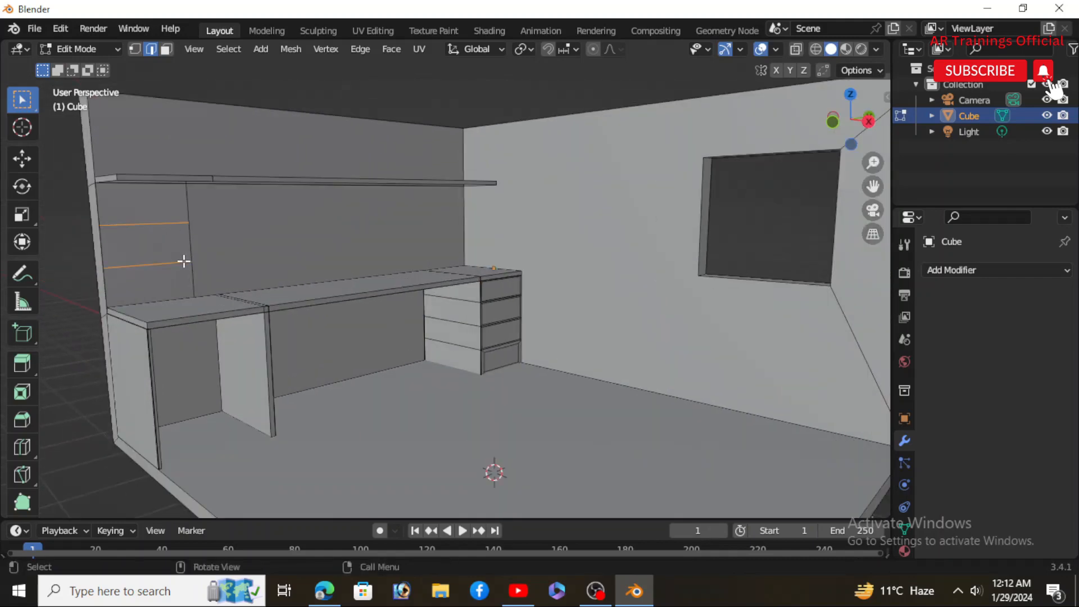
Step: Extrude the back panel's two loop-cut edges about 0.47 m along X to form two small shelves above the desk
mouse_move(183, 277)
middle_mouse_down()
mouse_move(212, 320)
mouse_move(200, 289)
middle_mouse_up()
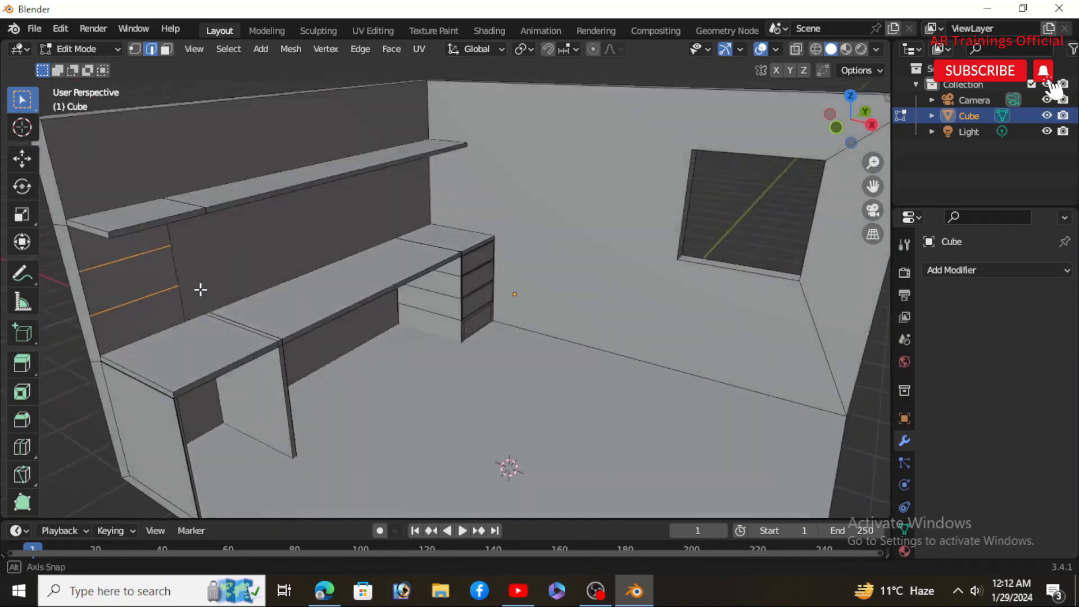
scroll(200, 289, "up", 2)
key("g")
key("x")
key("Escape")
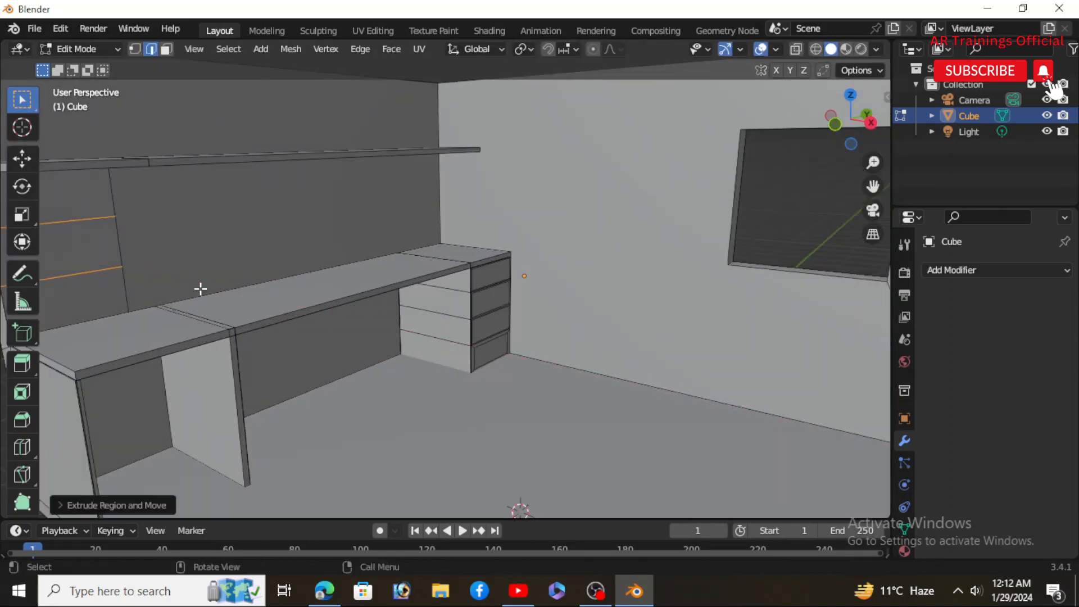
scroll(200, 289, "down", 2)
key("e")
key("y")
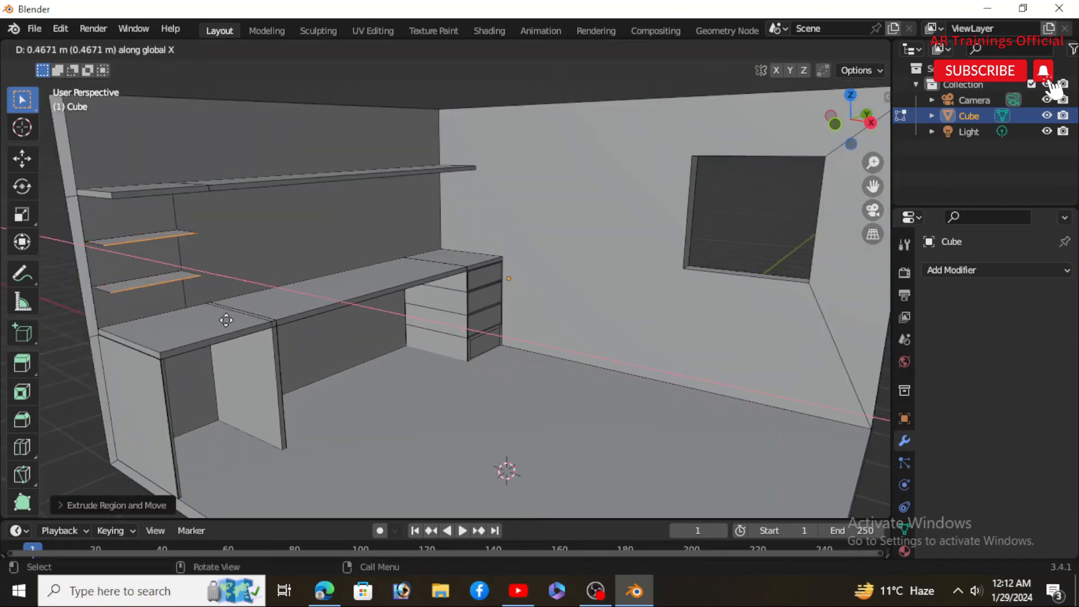
left_click(198, 318)
middle_click_drag(198, 318, 200, 182)
Step: Thicken the upper small shelf by extruding its face about 0.03 m along its normal
left_click(167, 50)
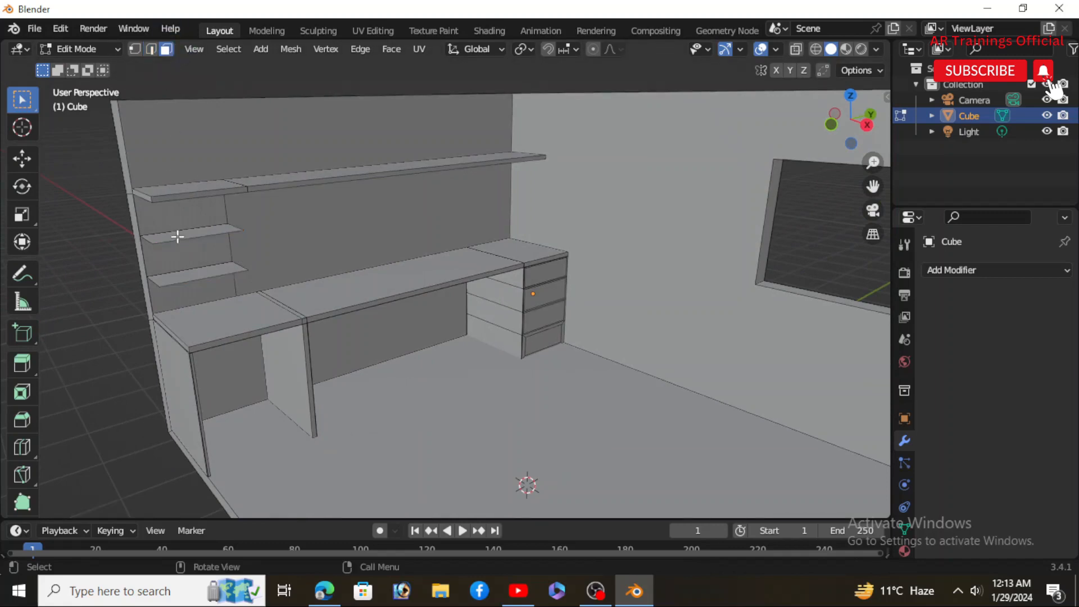
mouse_move(177, 236)
middle_mouse_down()
mouse_move(391, 273)
mouse_move(297, 270)
mouse_move(183, 236)
middle_mouse_up()
left_click(185, 242)
key("g")
key("z")
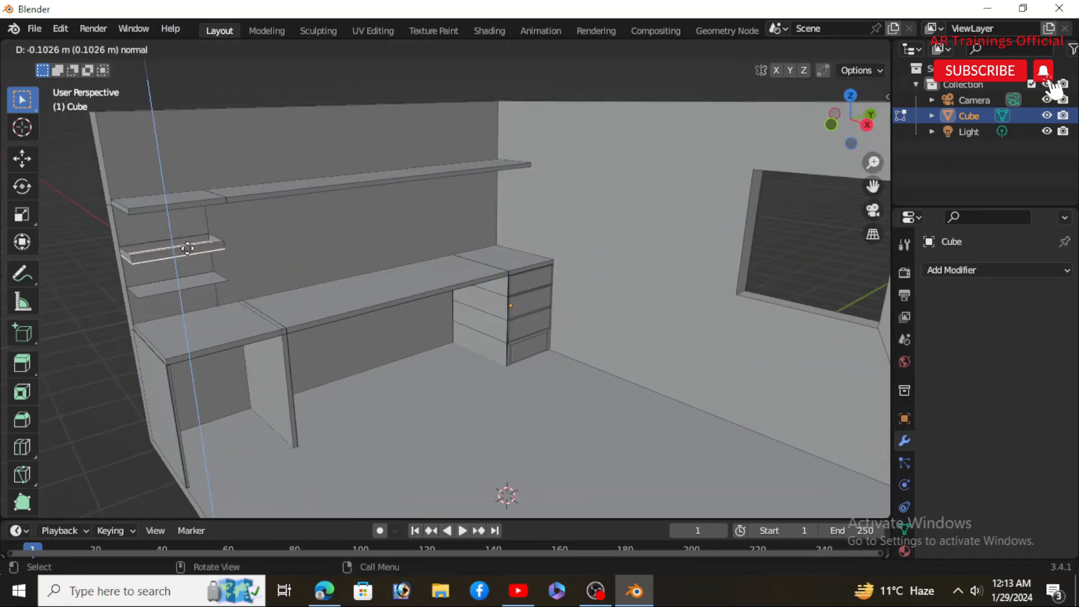
left_click(169, 245)
scroll(171, 253, "up", 2)
scroll(358, 318, "down", 2)
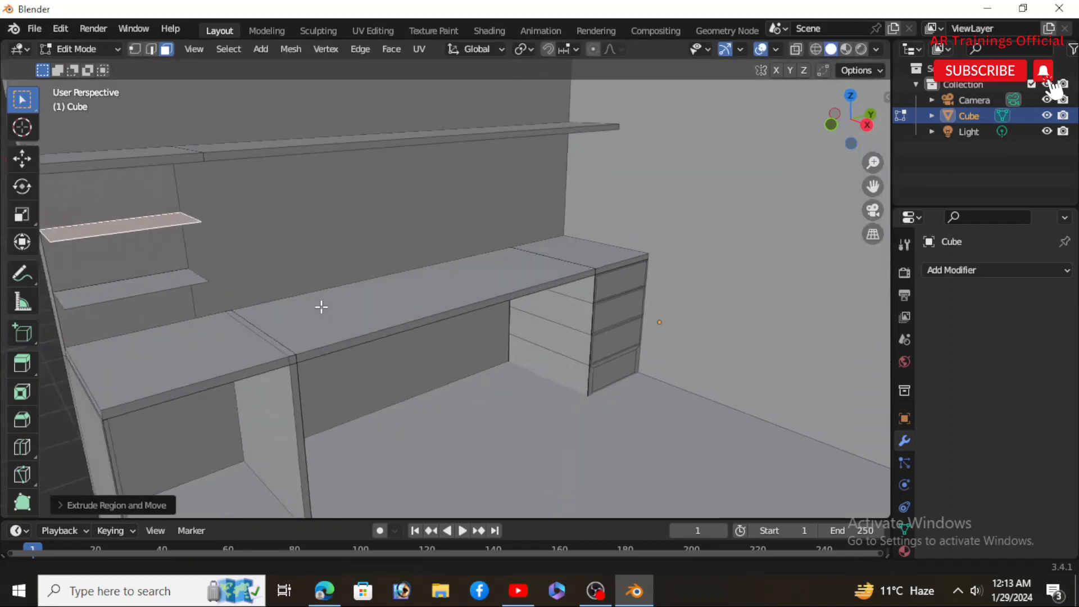
key("e")
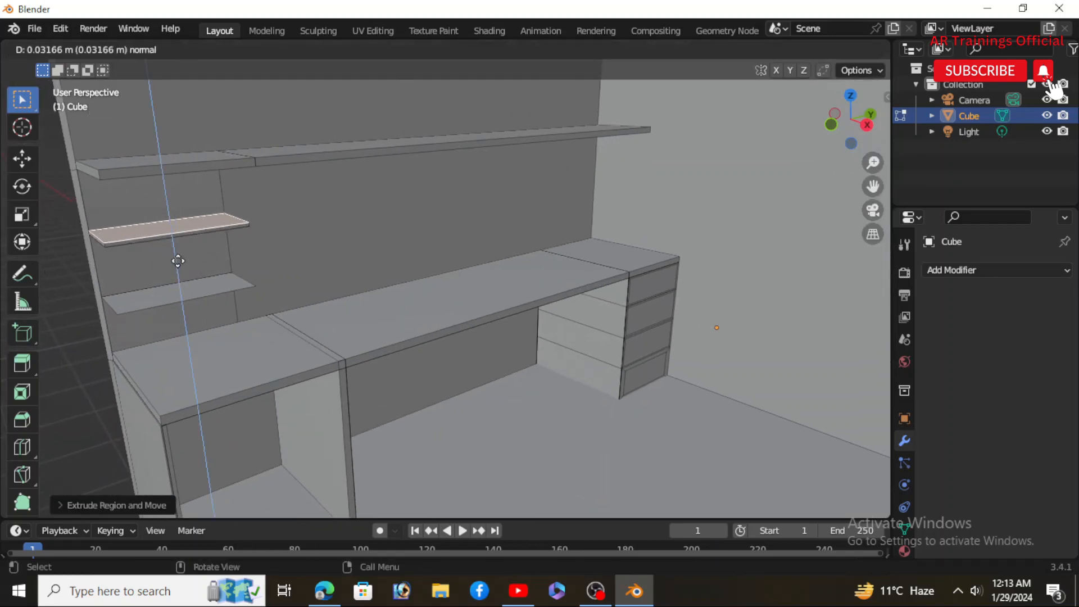
left_click(179, 261)
Step: Extrude the lower small shelf's face along its normal to give it thickness, and return to Object Mode
left_click(188, 286)
key("e")
key("z")
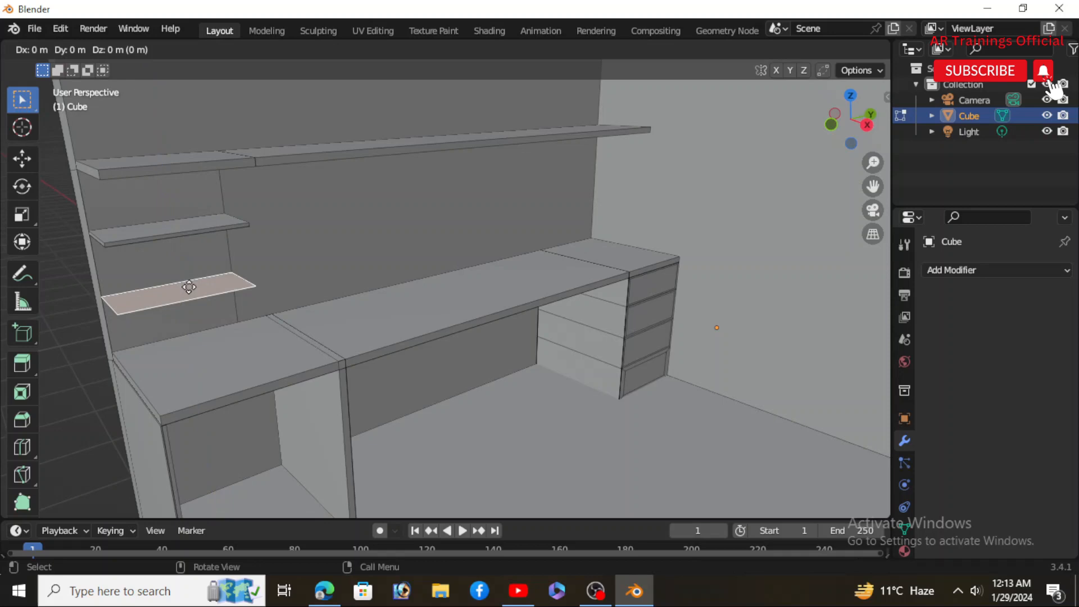
left_click(191, 286)
key("e")
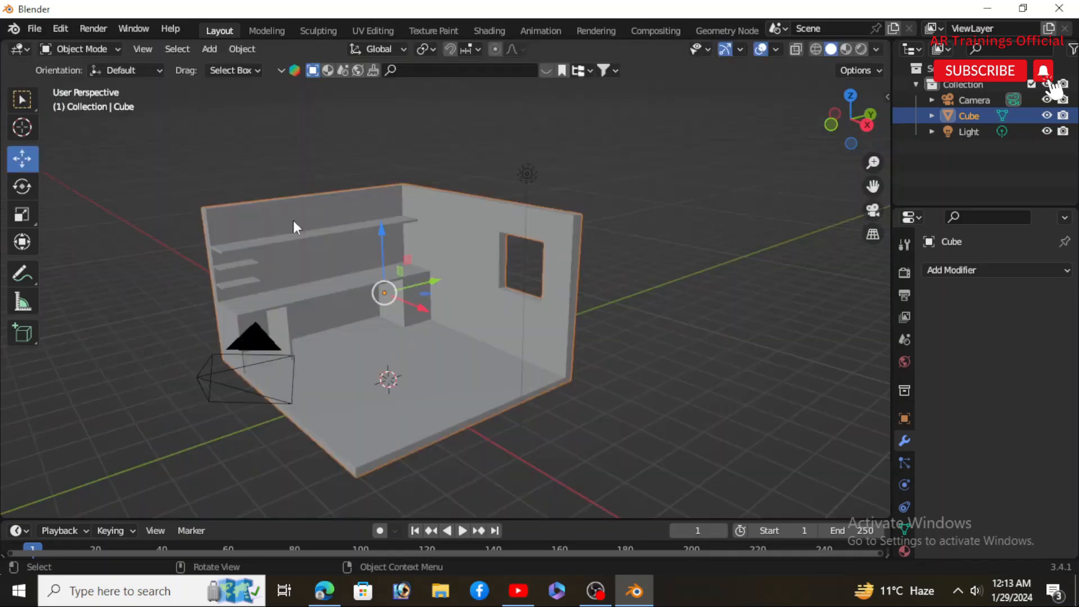
Step: Examine the room model from several angles, including the shelves, desk, corner cabinet and window opening
scroll(362, 295, "up", 2)
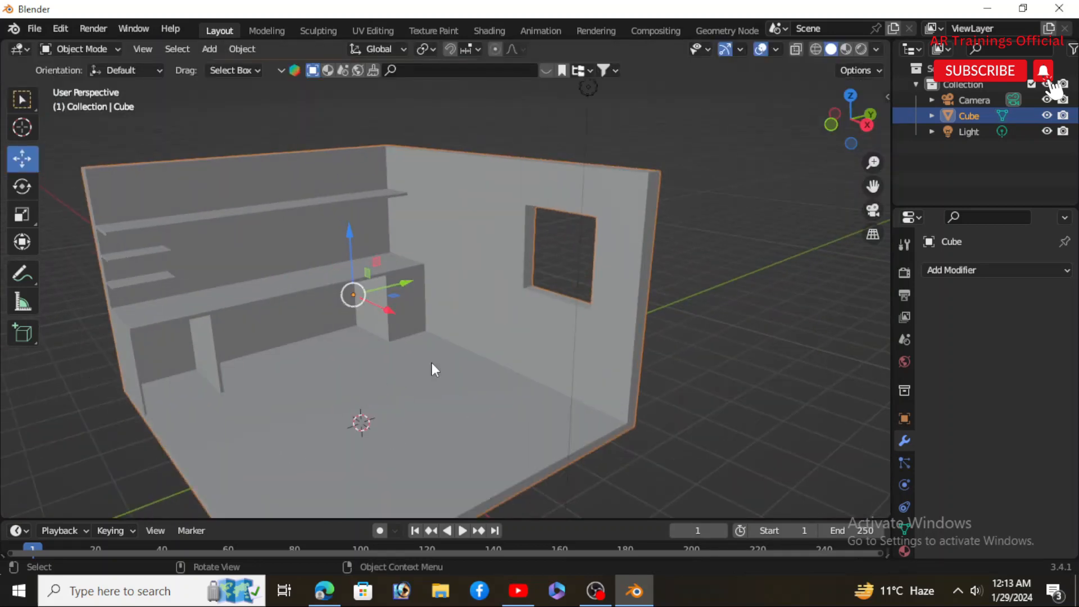
middle_click_drag(452, 352, 367, 344)
scroll(362, 314, "up", 2)
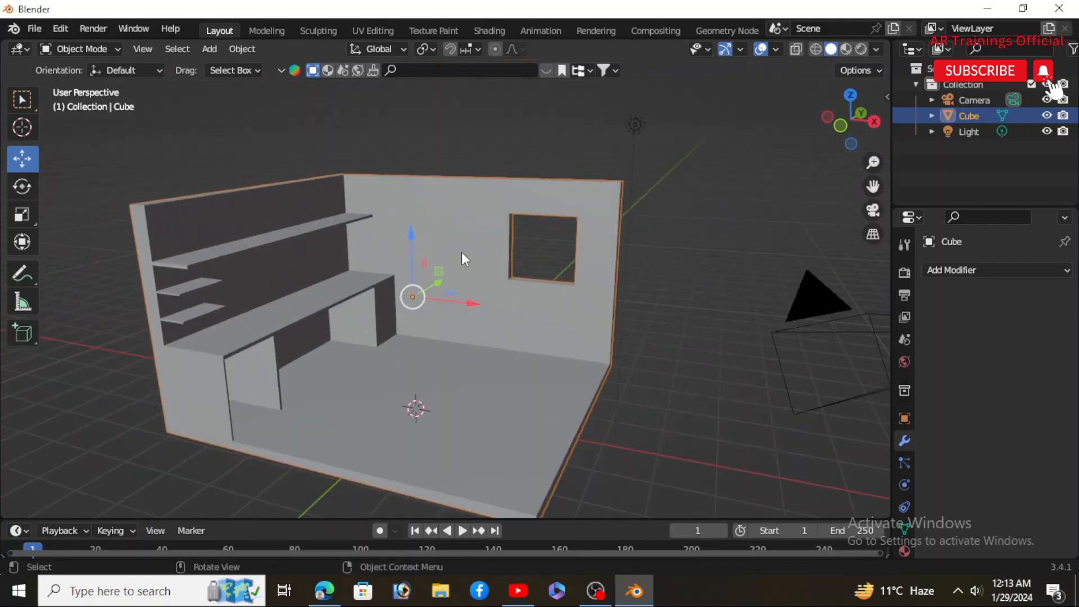
scroll(265, 263, "up", 2)
scroll(265, 263, "down", 5)
middle_click_drag(285, 262, 302, 304)
scroll(336, 278, "up", 2)
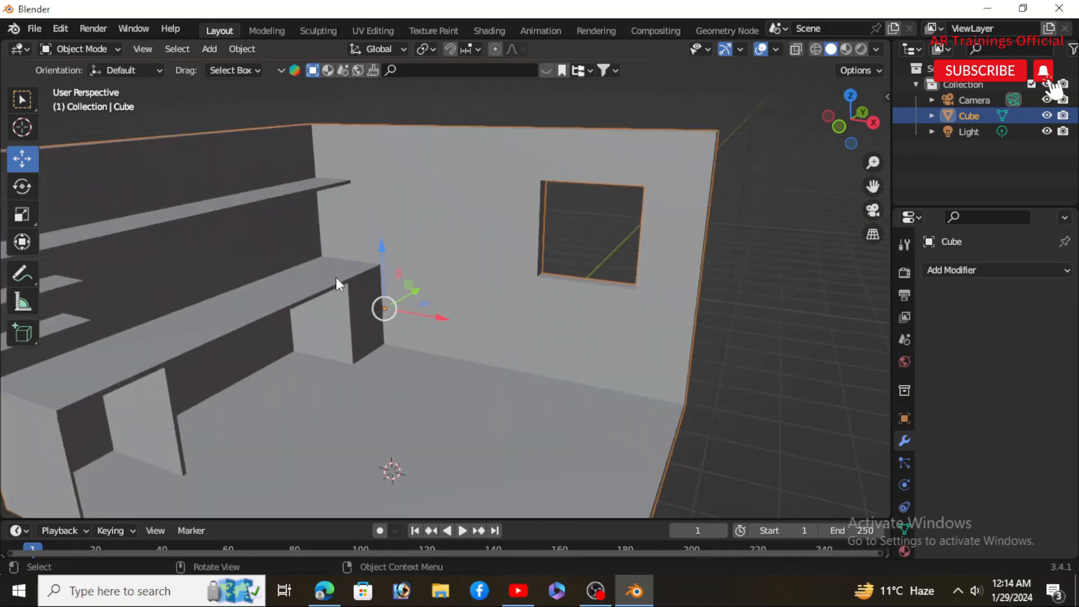
middle_click_drag(336, 277, 424, 248, "shift")
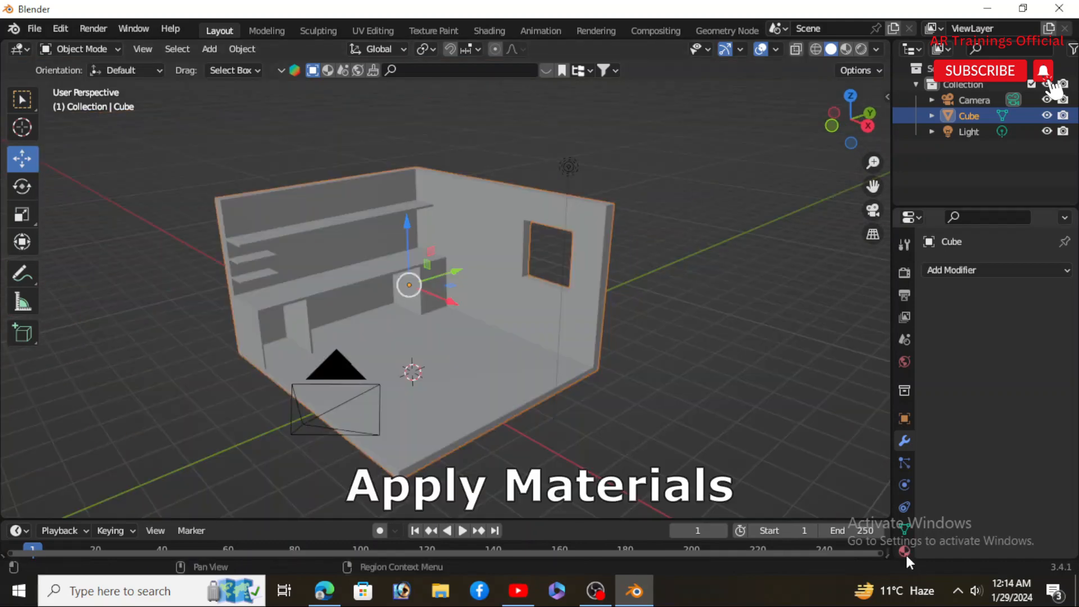
Step: Add a material slot to the room object, create a new material in it, and collapse its surface settings
left_click(904, 551)
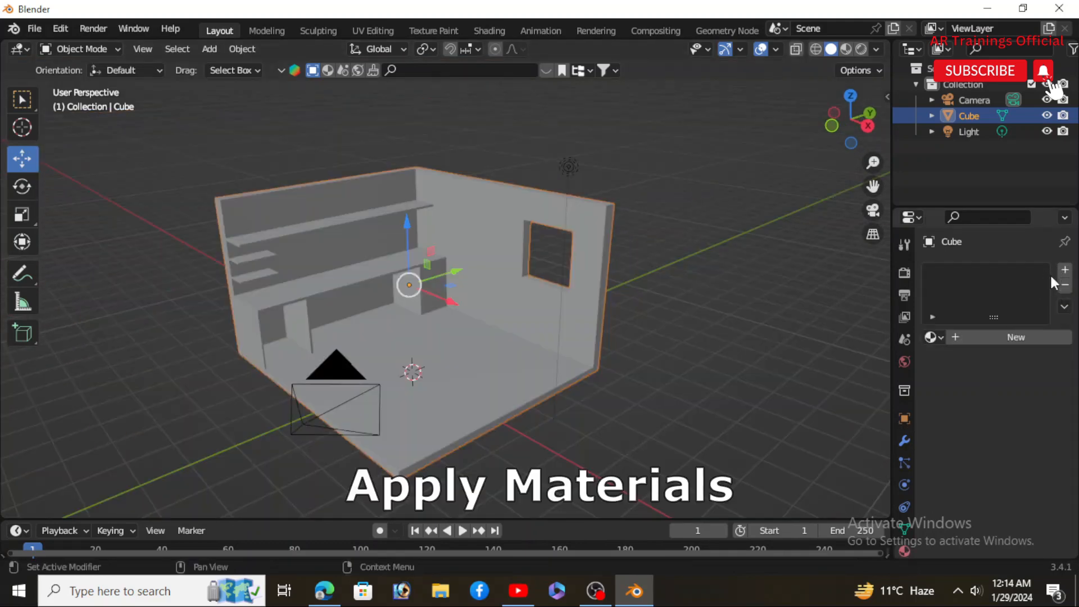
left_click(1065, 272)
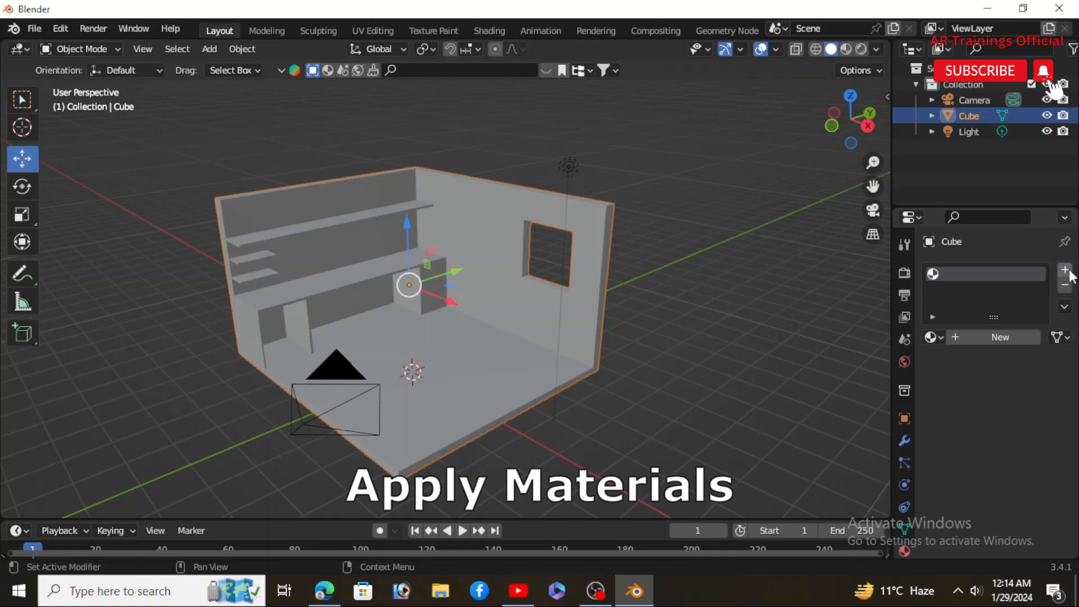
left_click(1001, 340)
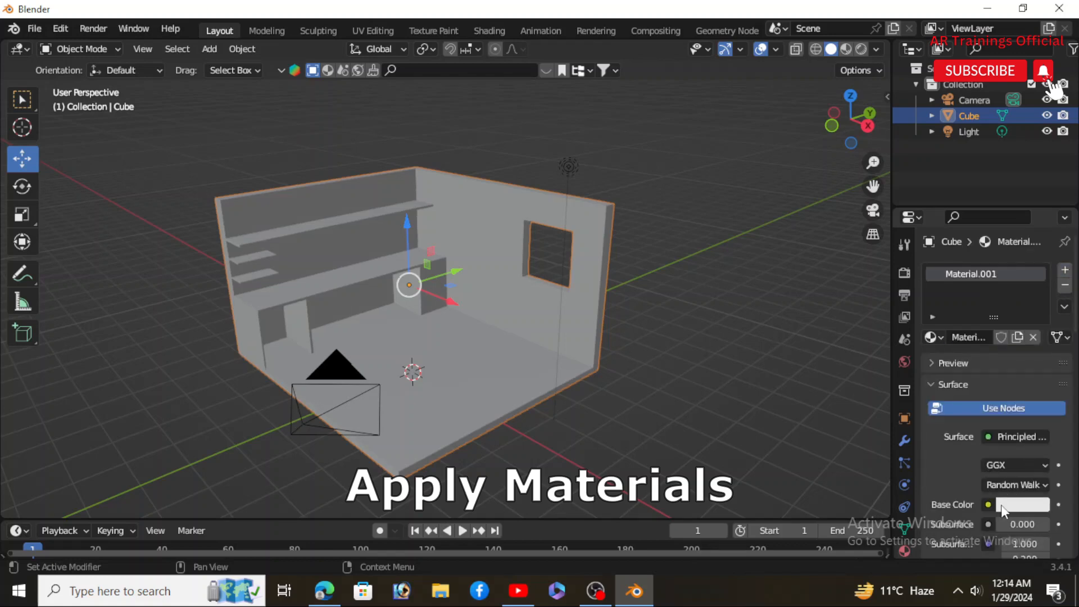
left_click(993, 377)
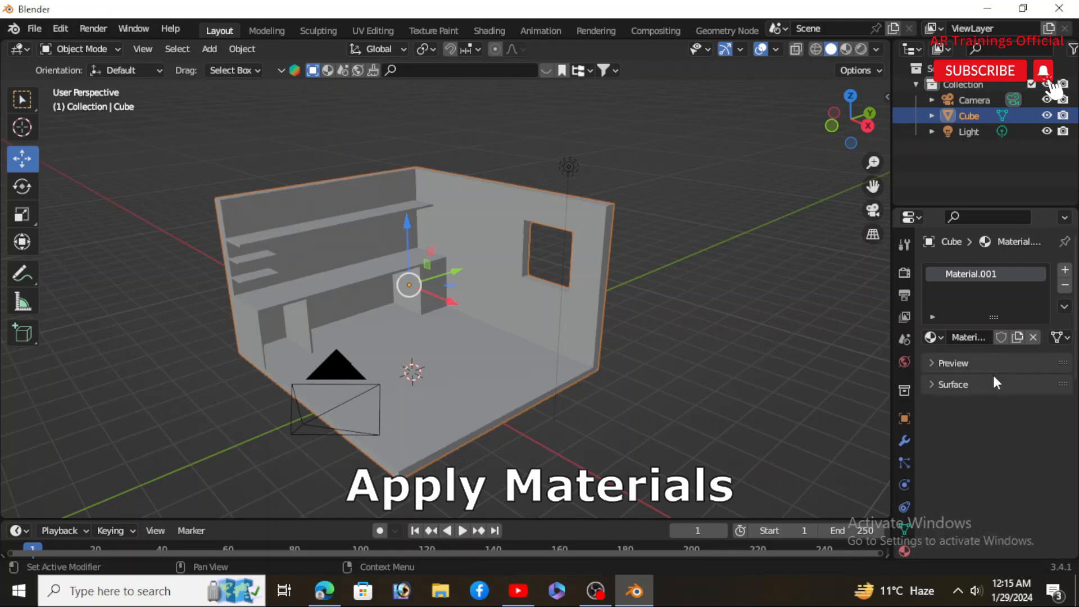
right_click(1072, 348)
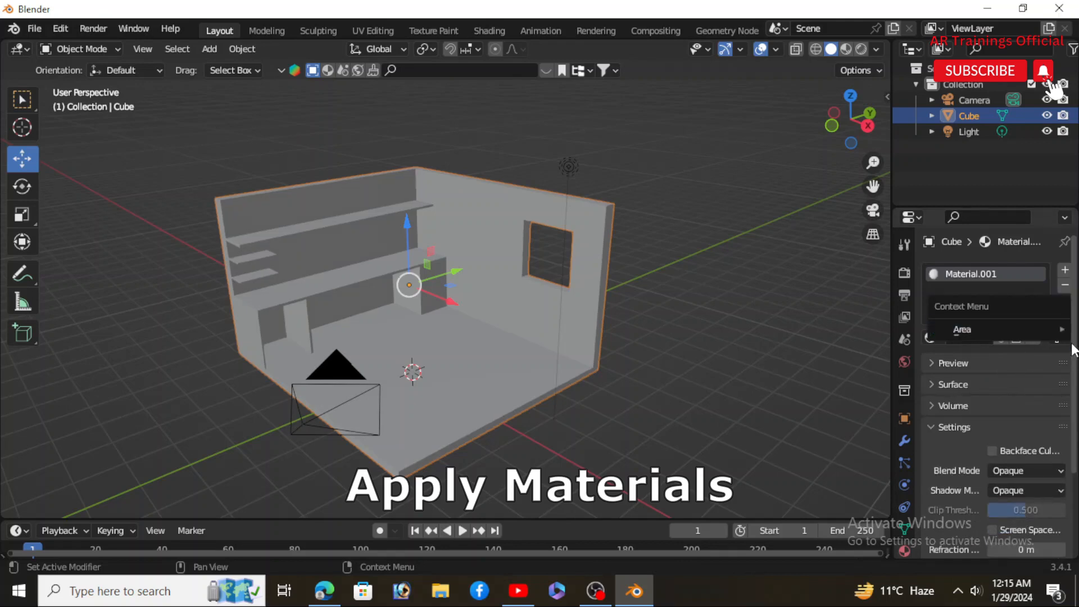
Step: Select all of the room object's visible faces in Edit Mode, and return to Object Mode
right_click(1071, 299)
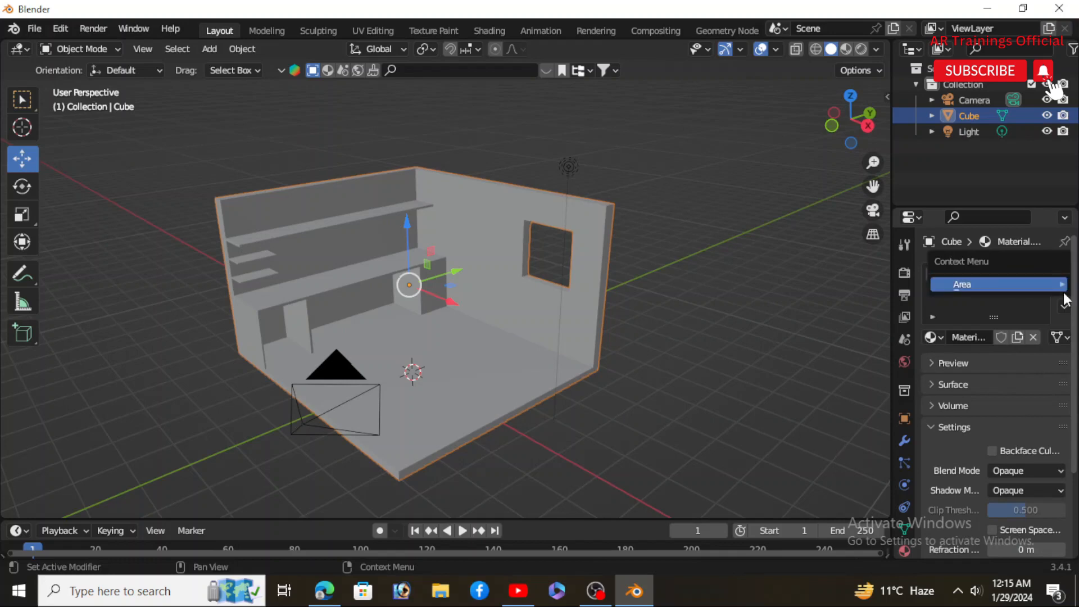
left_click(992, 309)
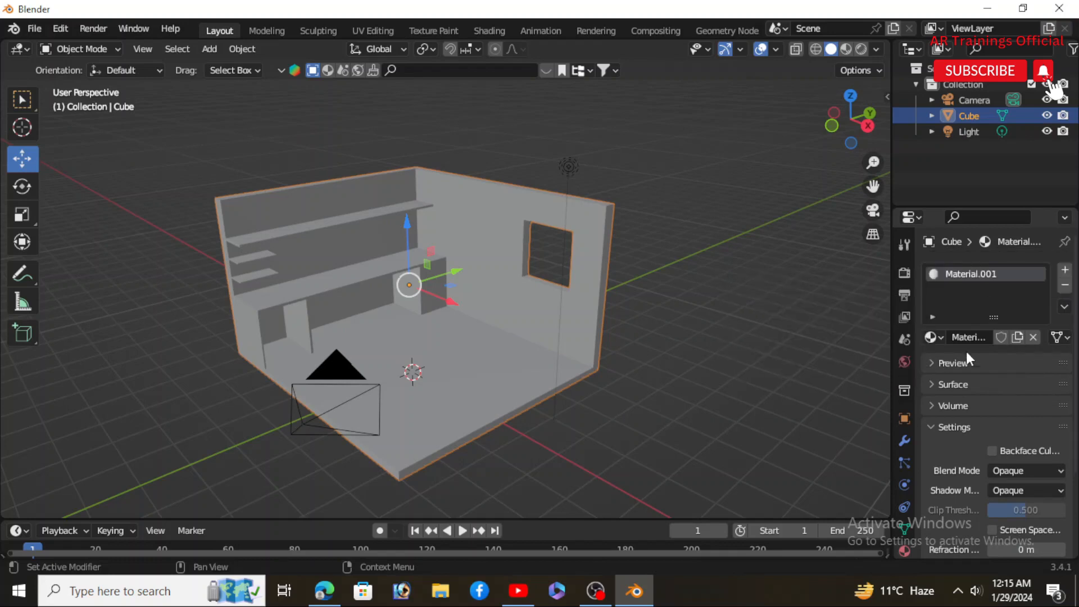
left_click(70, 47)
left_click(80, 82)
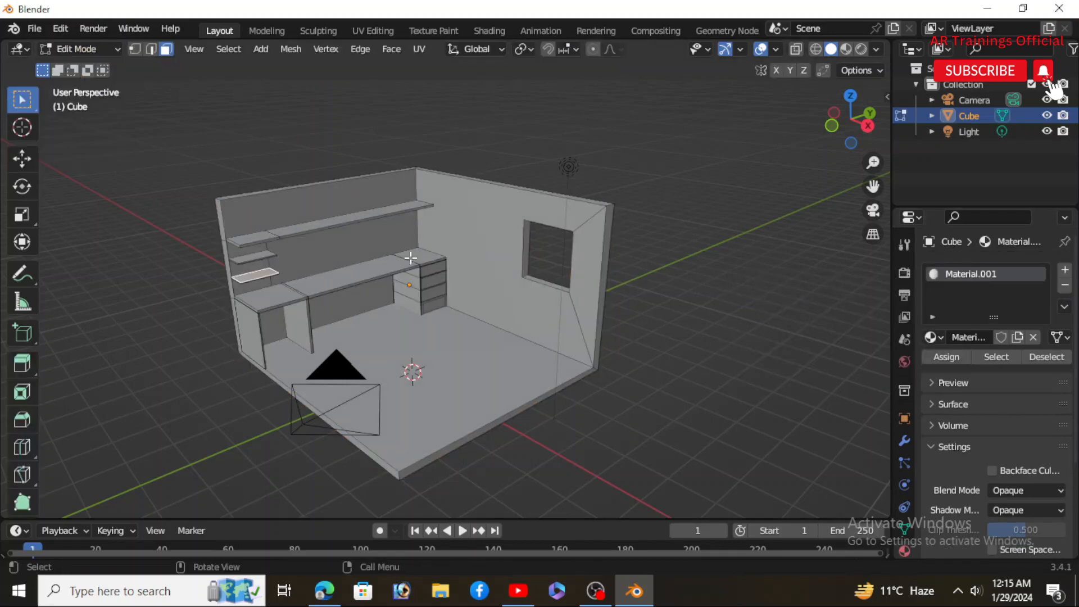
left_click_drag(530, 449, 209, 159)
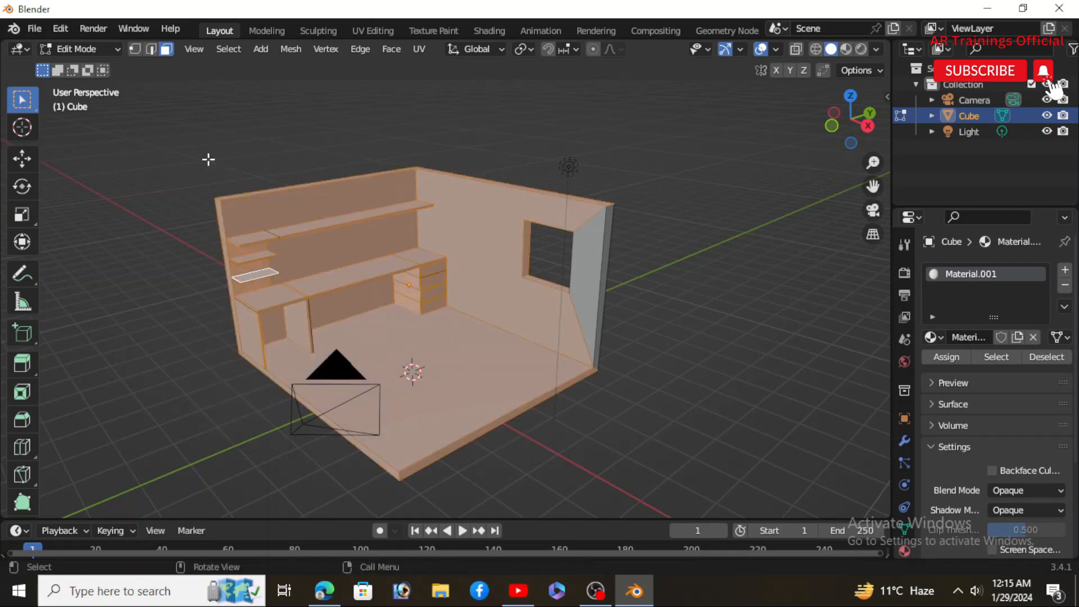
left_click_drag(691, 153, 206, 476)
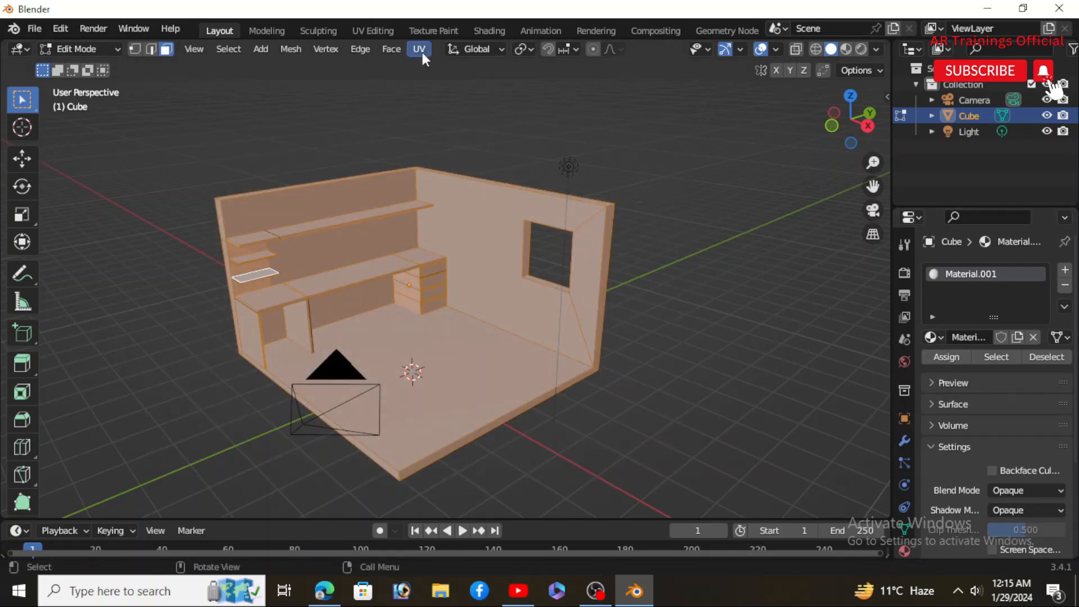
left_click(85, 49)
left_click(92, 66)
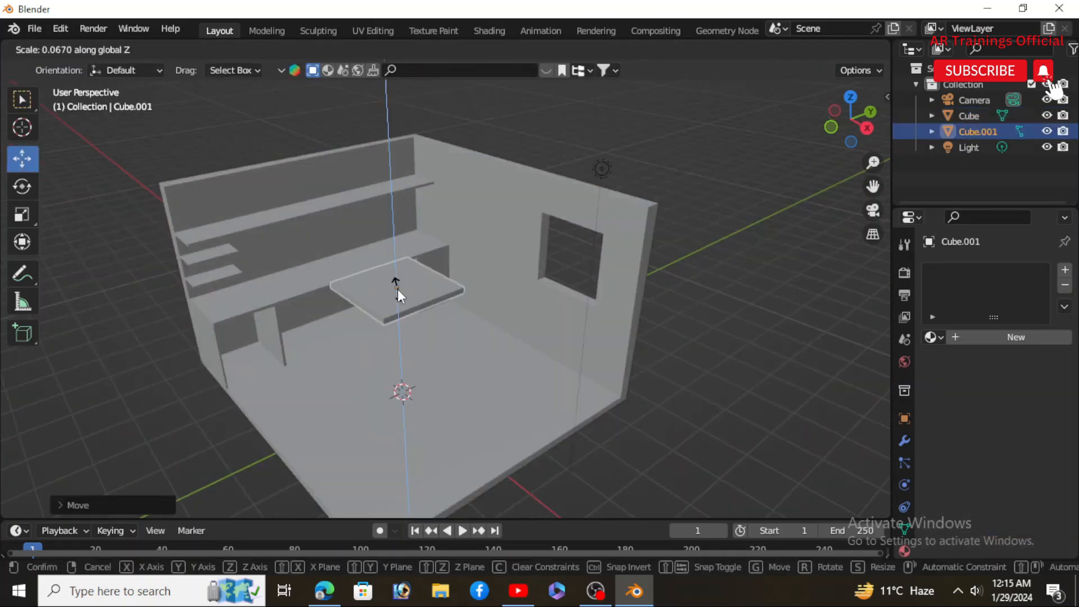
Step: Flatten the new cube to about 0.067 along global Z and stretch it about 1.94 times along X
left_click(397, 289)
key("s")
key("x")
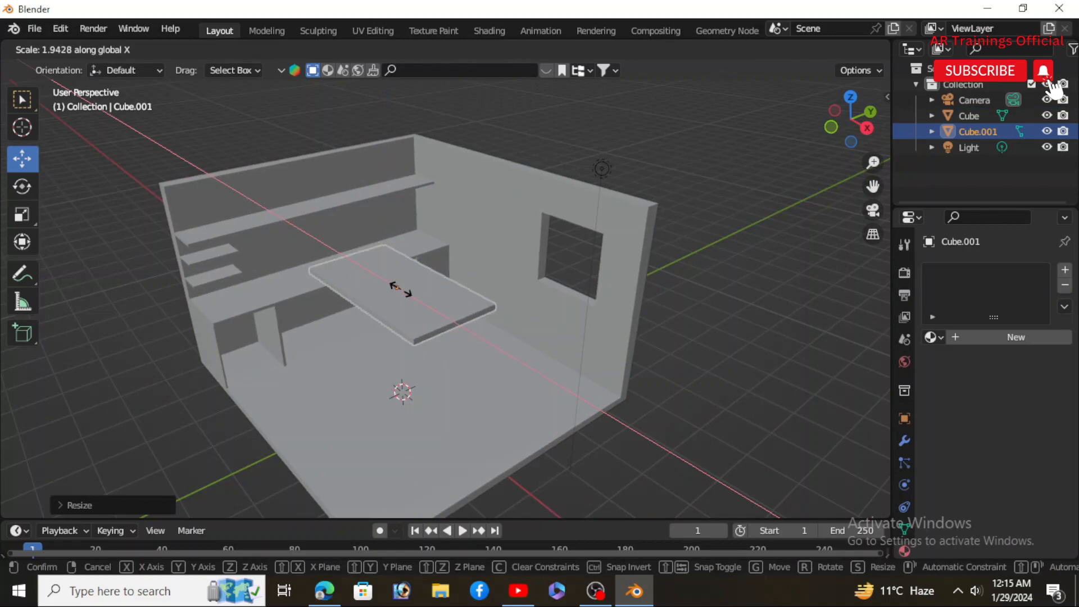
left_click(398, 287)
Step: Collapse the slab's X width to almost zero and stretch it about 3.42 times along Y to form a long thin strip
scroll(393, 289, "up", 5)
key("s")
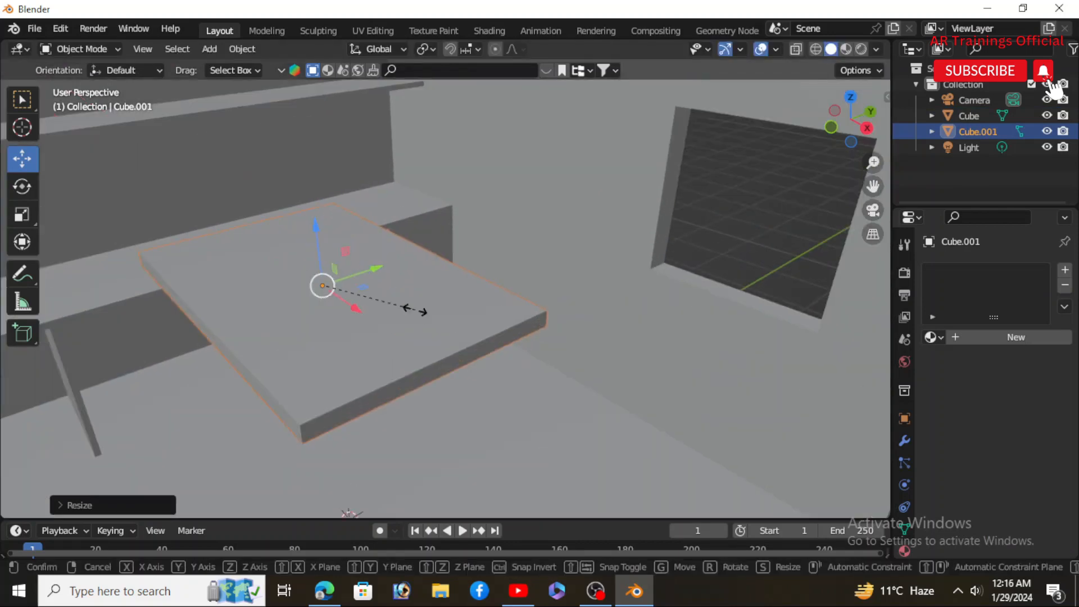
key("x")
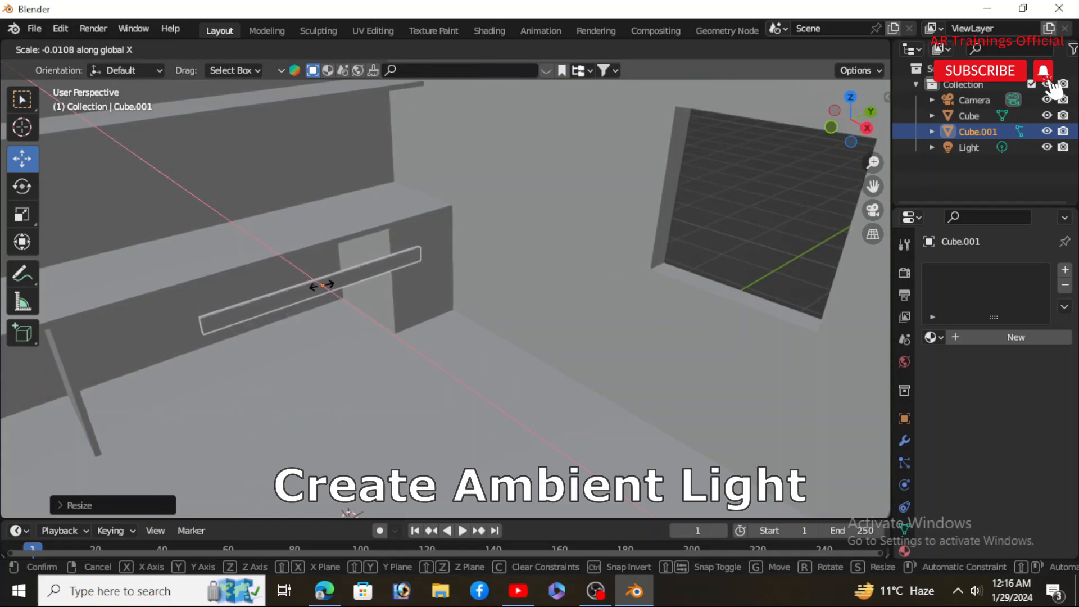
left_click(323, 285)
key("s")
key("y")
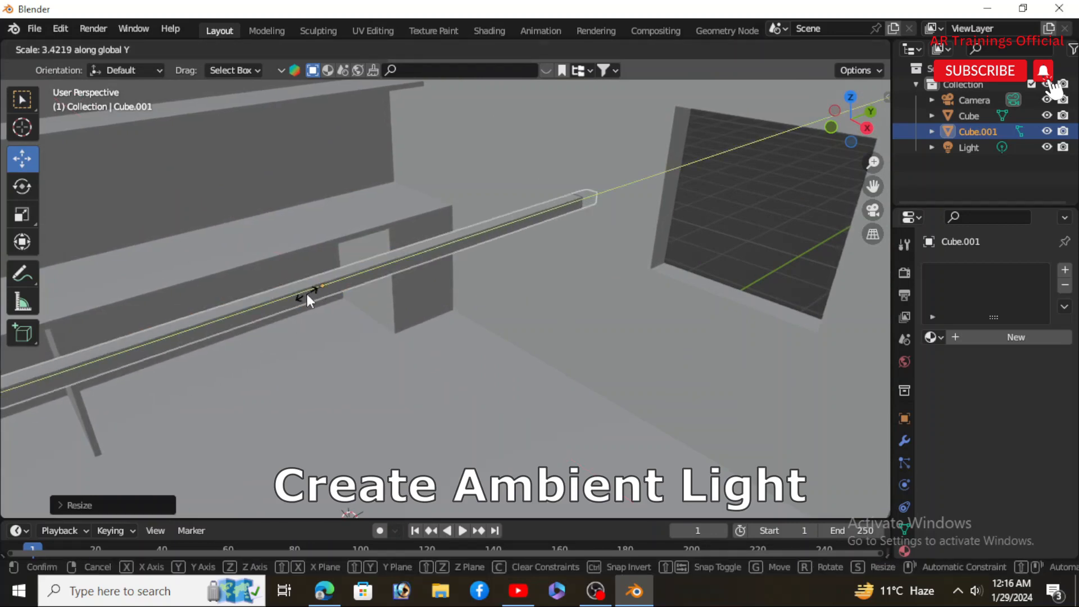
left_click(308, 300)
Step: Move the thin strip along the X axis to the wall with the shelves
scroll(419, 356, "down", 5)
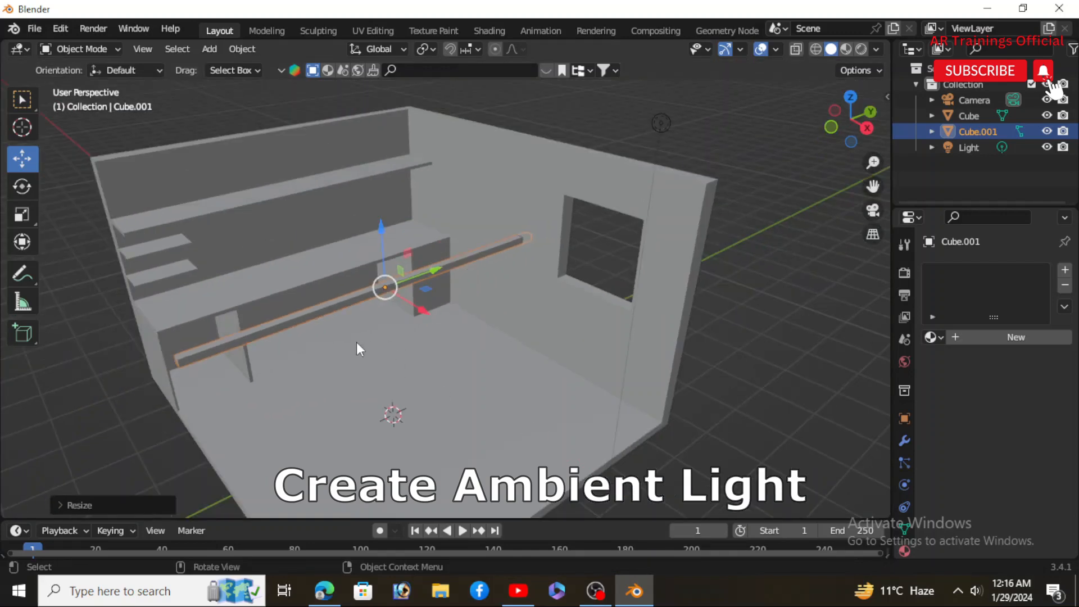
middle_click_drag(394, 386, 306, 318)
key("g")
key("x")
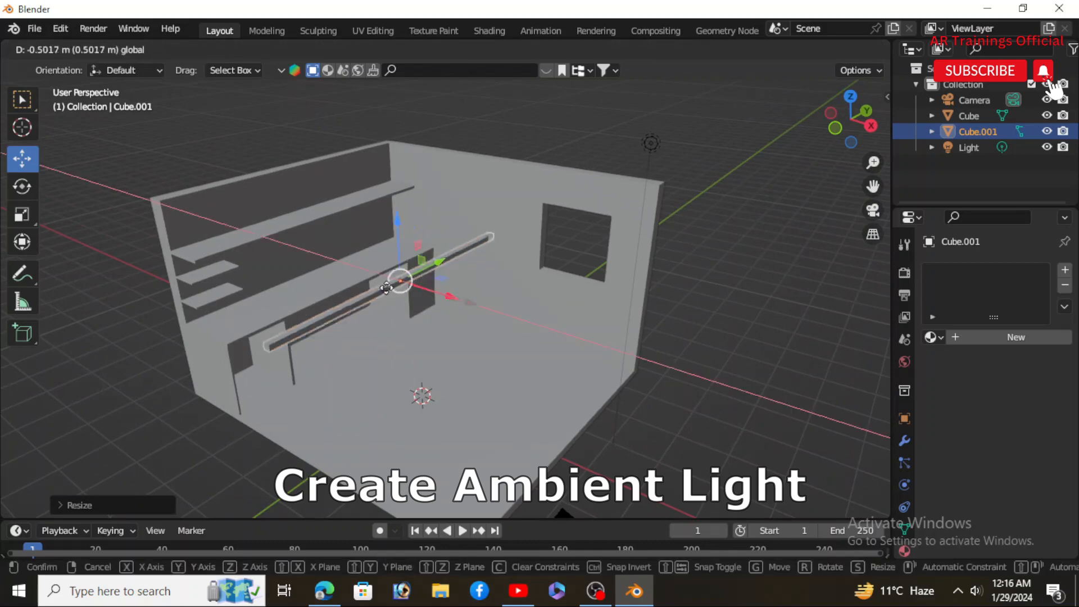
left_click(319, 279)
scroll(258, 274, "up", 4)
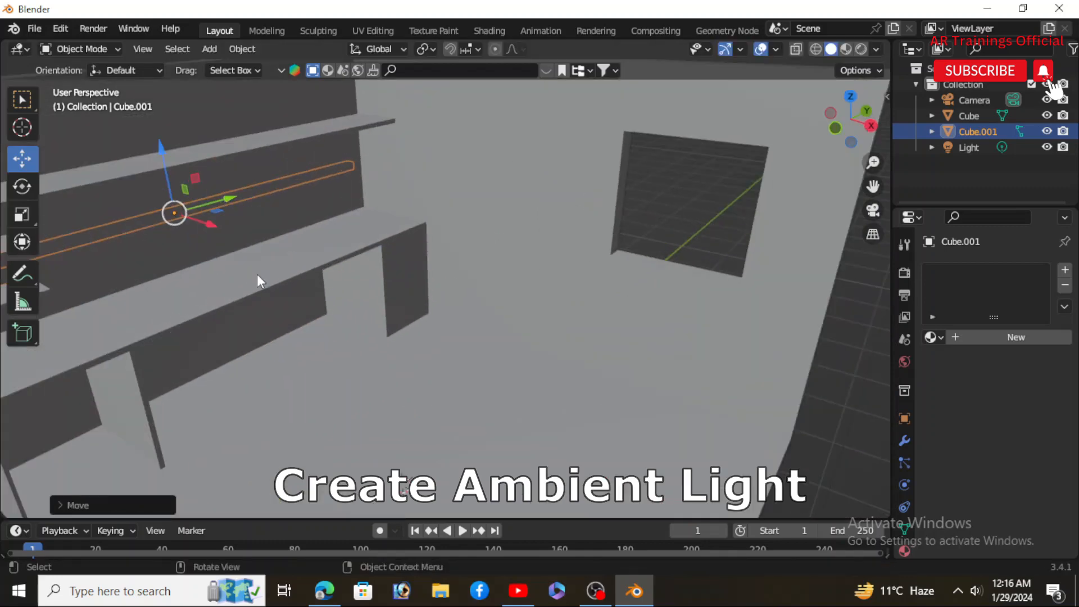
Step: Change the strip material's surface shader to Emission and make its color red
middle_click_drag(258, 275, 438, 347)
middle_click_drag(384, 290, 403, 272)
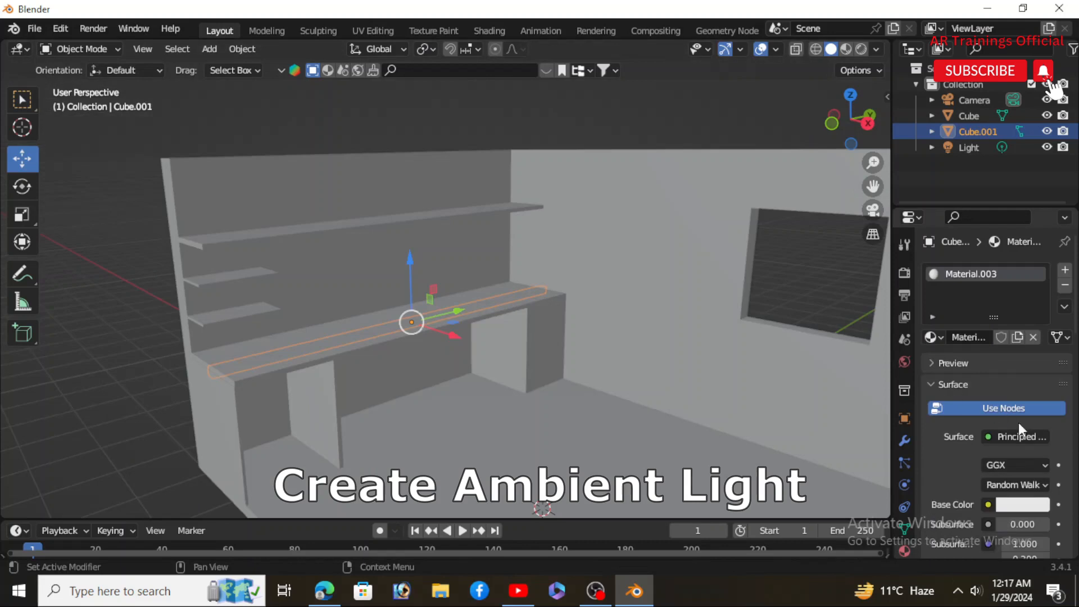
left_click(1033, 437)
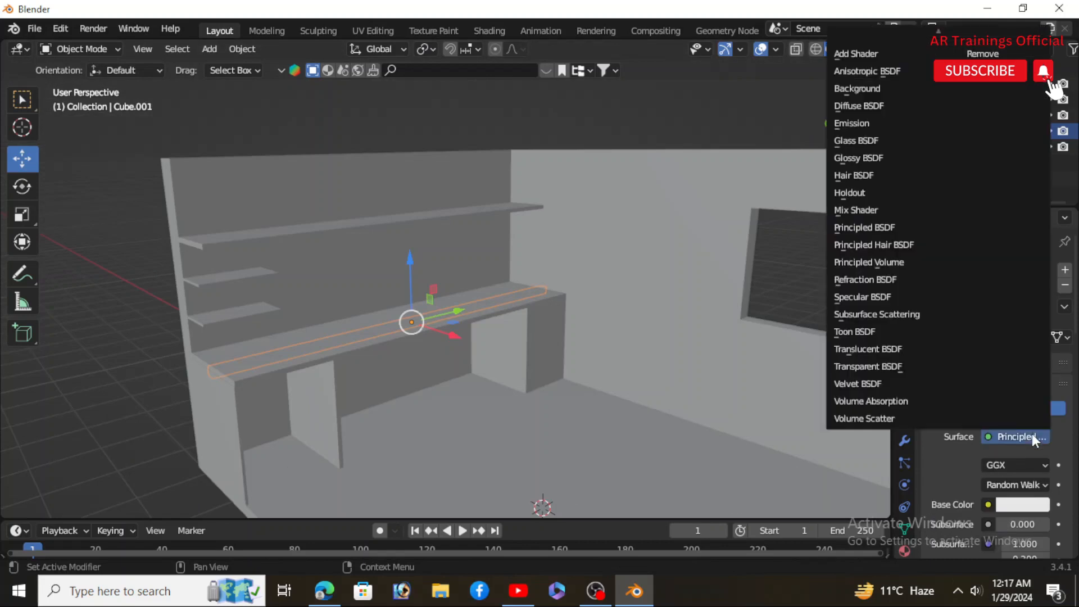
left_click(864, 124)
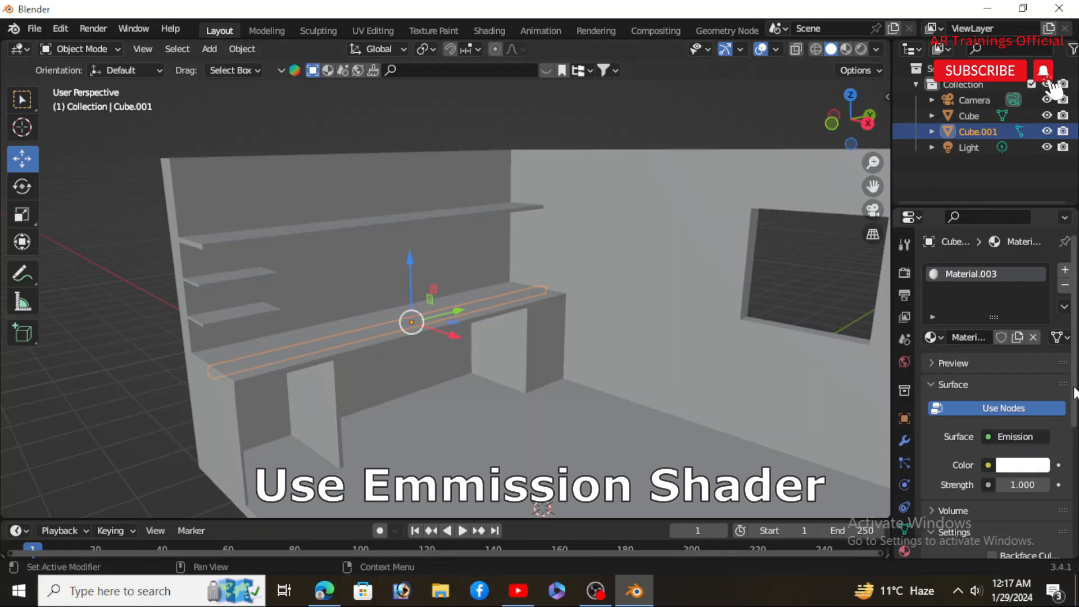
scroll(1075, 391, "down", 1)
scroll(1074, 386, "up", 1)
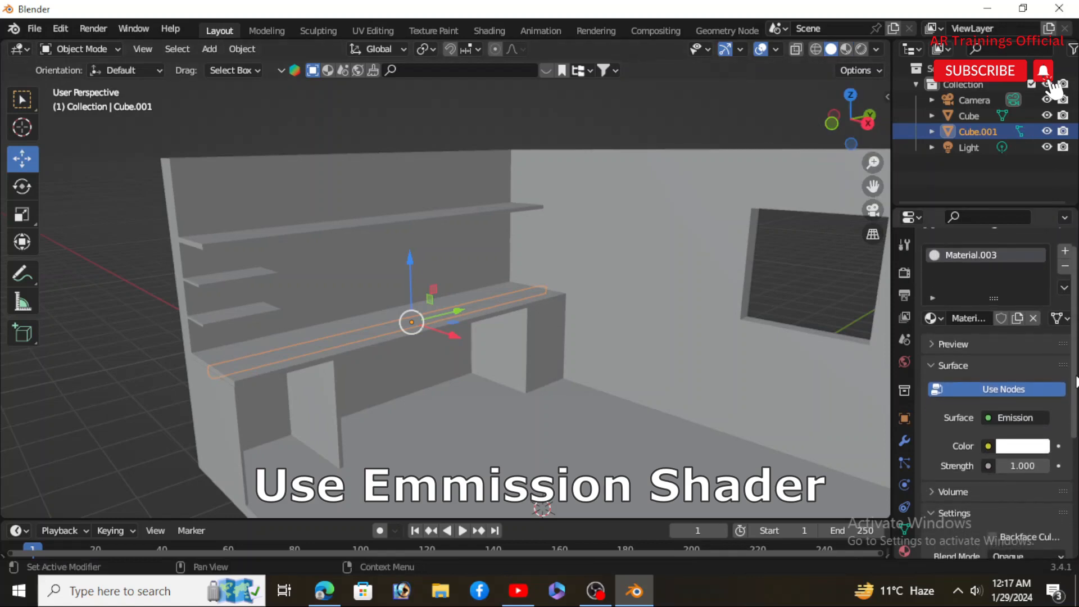
left_click(1032, 467)
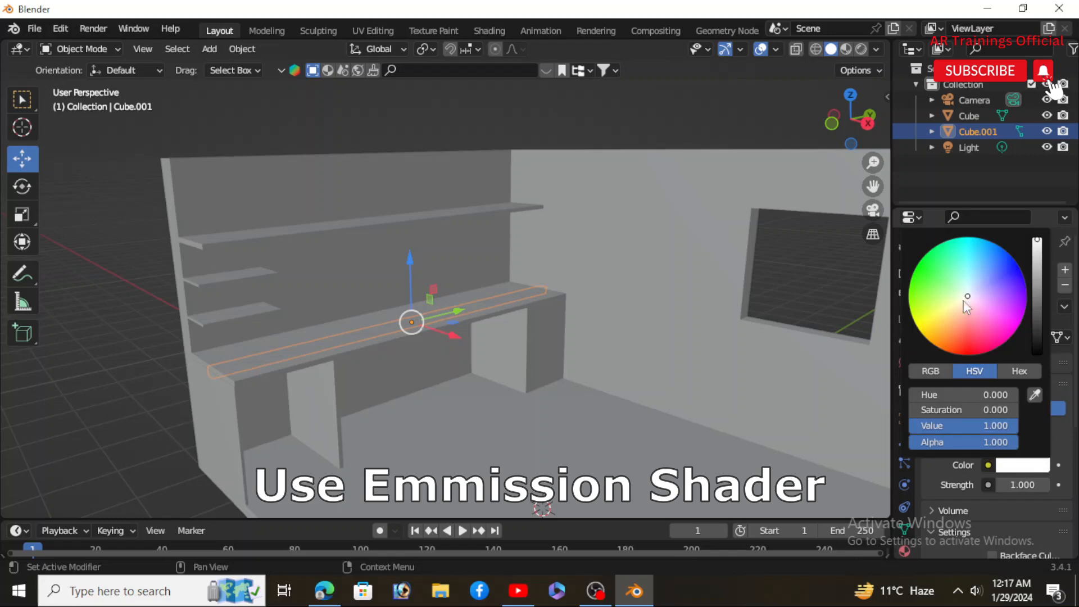
left_click_drag(965, 302, 971, 355)
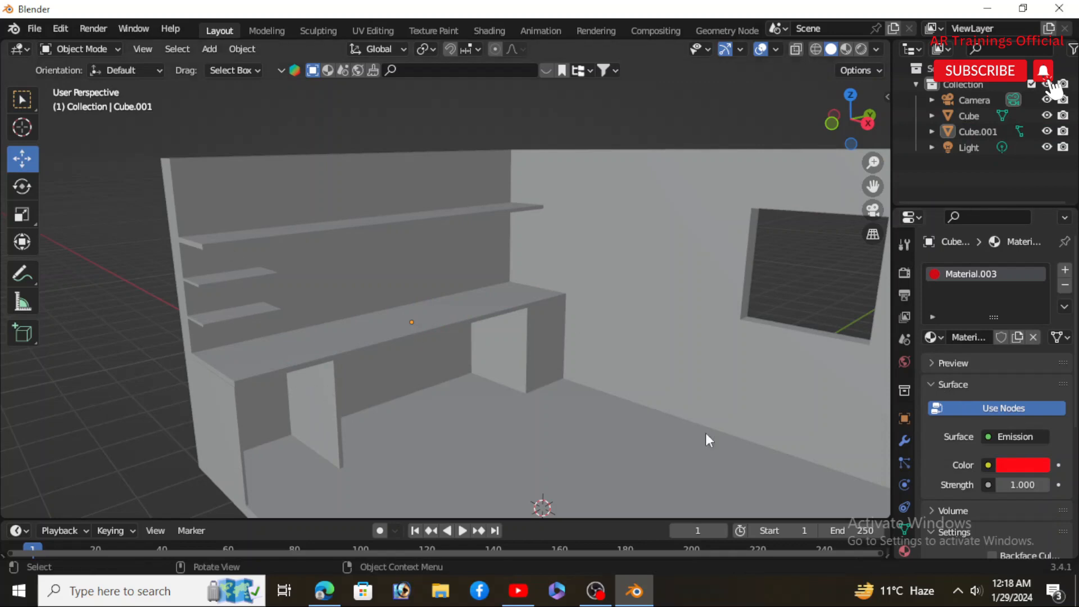
Step: Set the emission strength of the red strip's material to 30
middle_click_drag(359, 325, 313, 343)
left_click(349, 326)
middle_click_drag(402, 369, 424, 429)
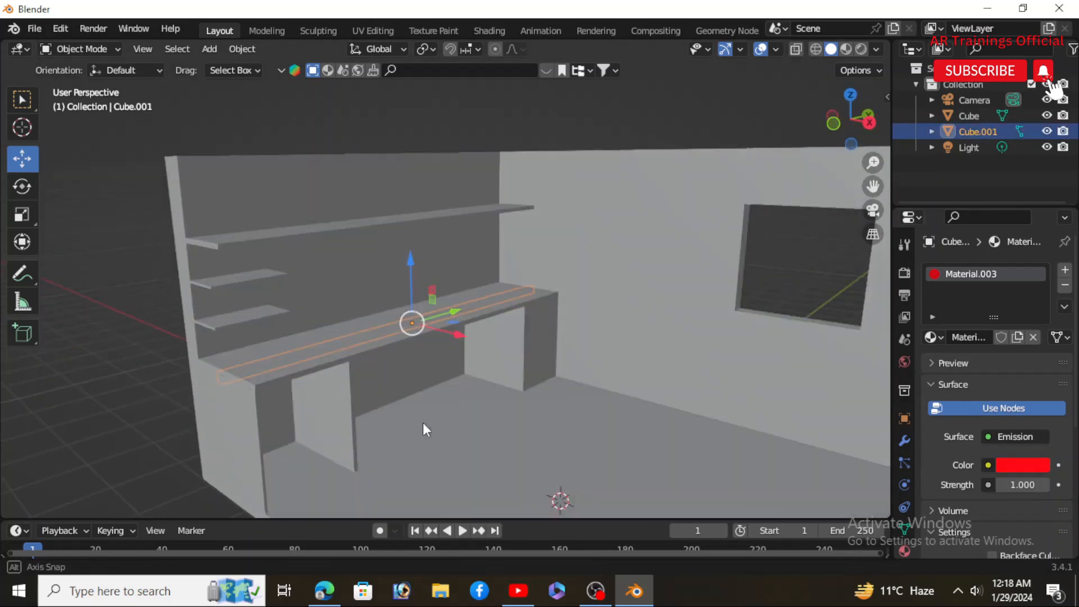
left_click(1017, 485)
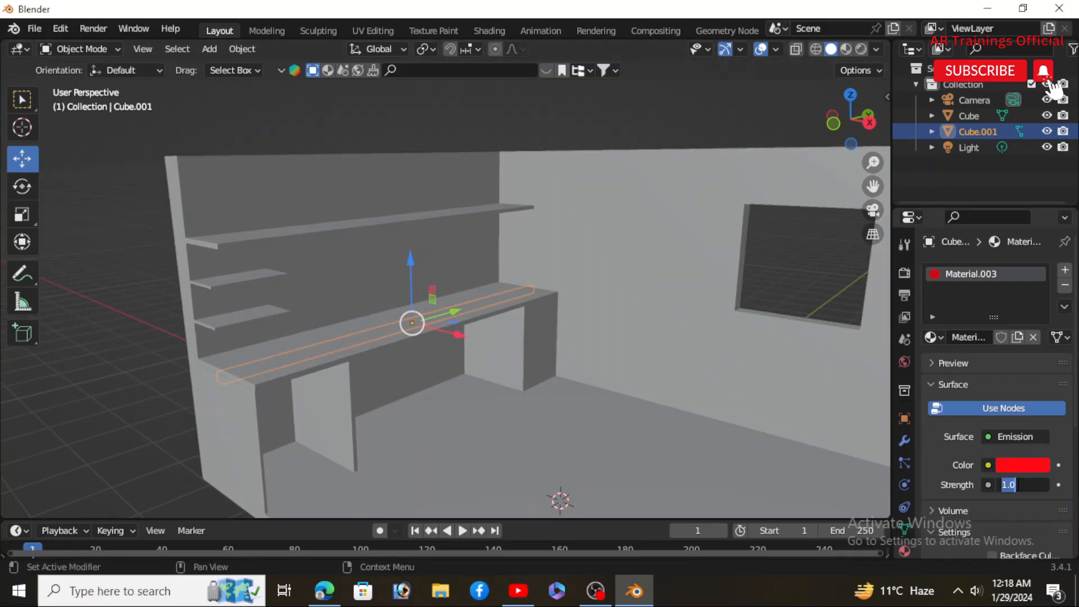
key("Return")
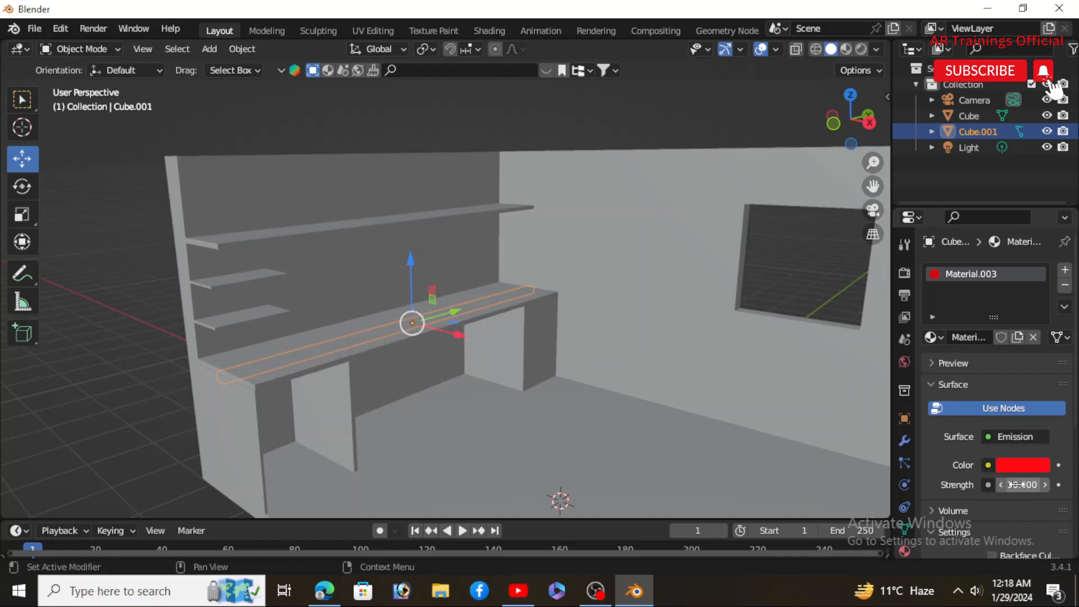
left_click_drag(1075, 365, 1075, 428)
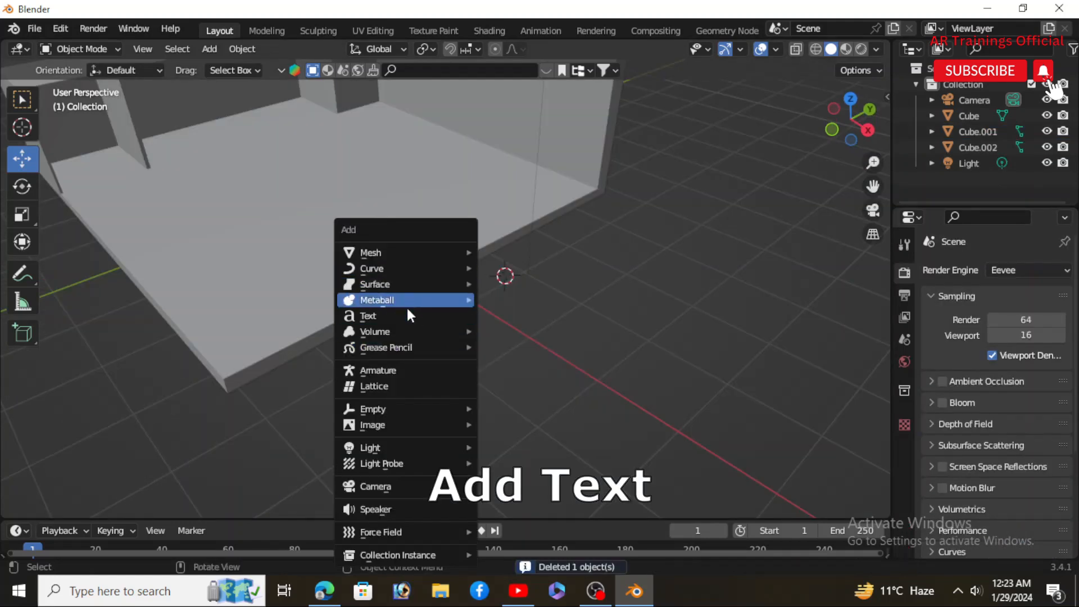
Step: Add a text object at the 3D cursor beside the room, keeping its default creation settings
left_click(407, 312)
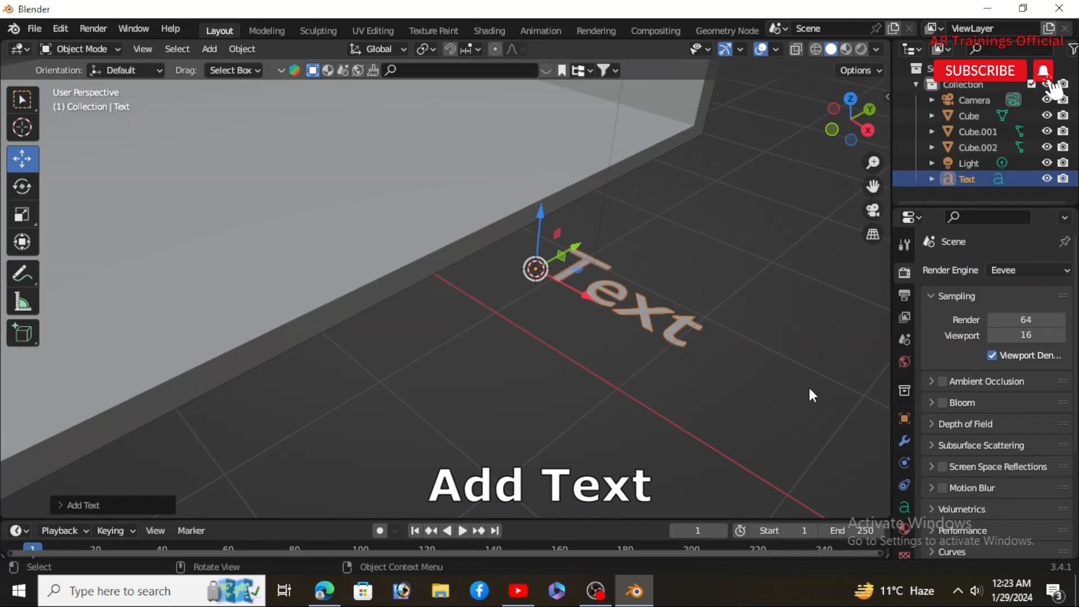
left_click(101, 505)
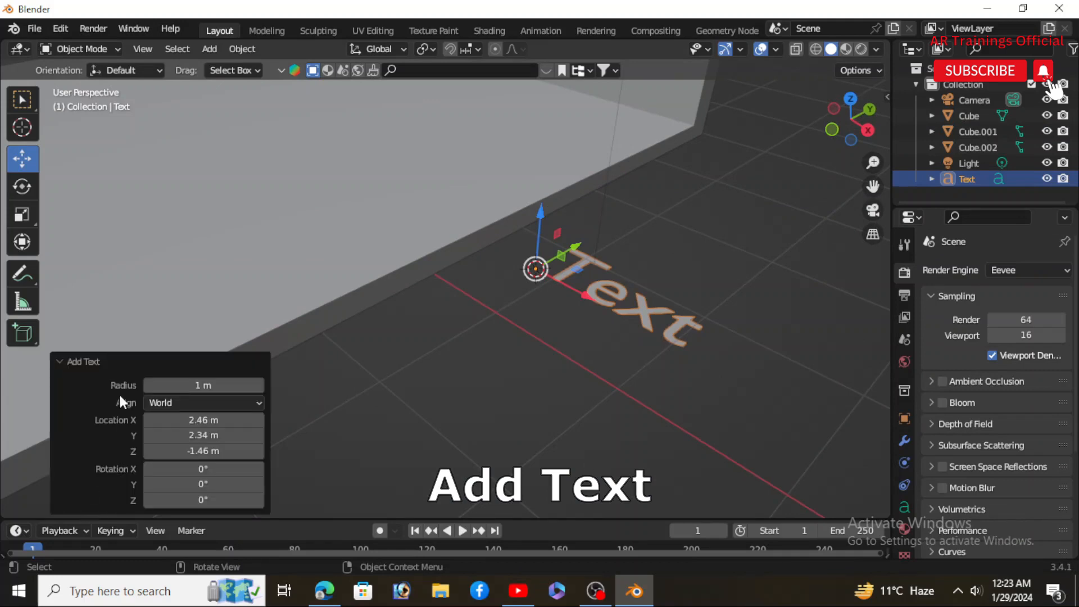
left_click(80, 362)
Step: Replace the text object's content with "Never", "Give" and "Up" on three separate lines
scroll(662, 254, "up", 1)
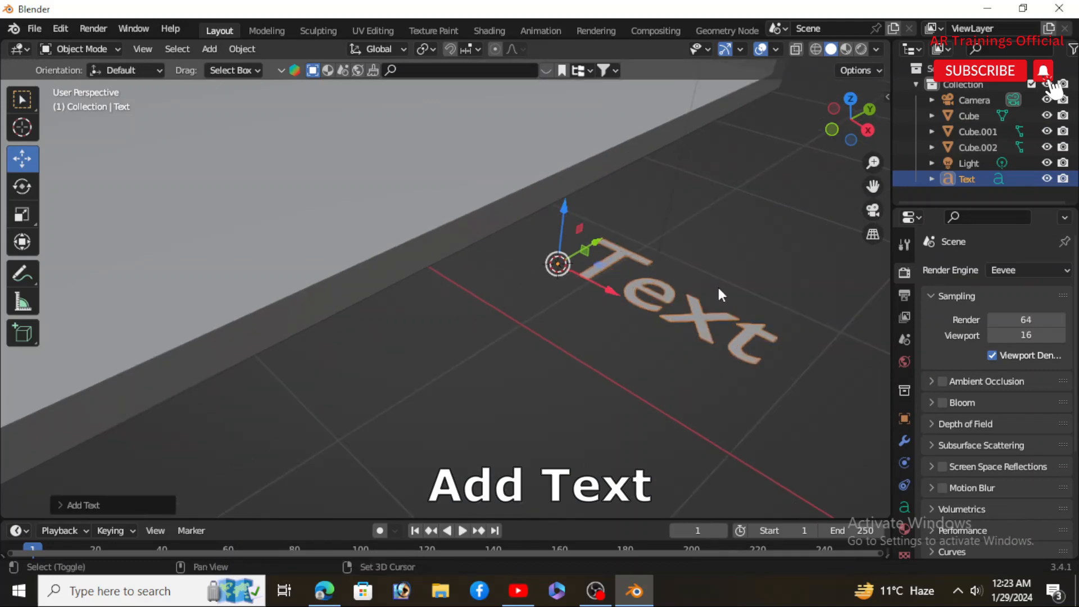
middle_click_drag(717, 285, 636, 312, "shift")
left_click(85, 49)
left_click(74, 85)
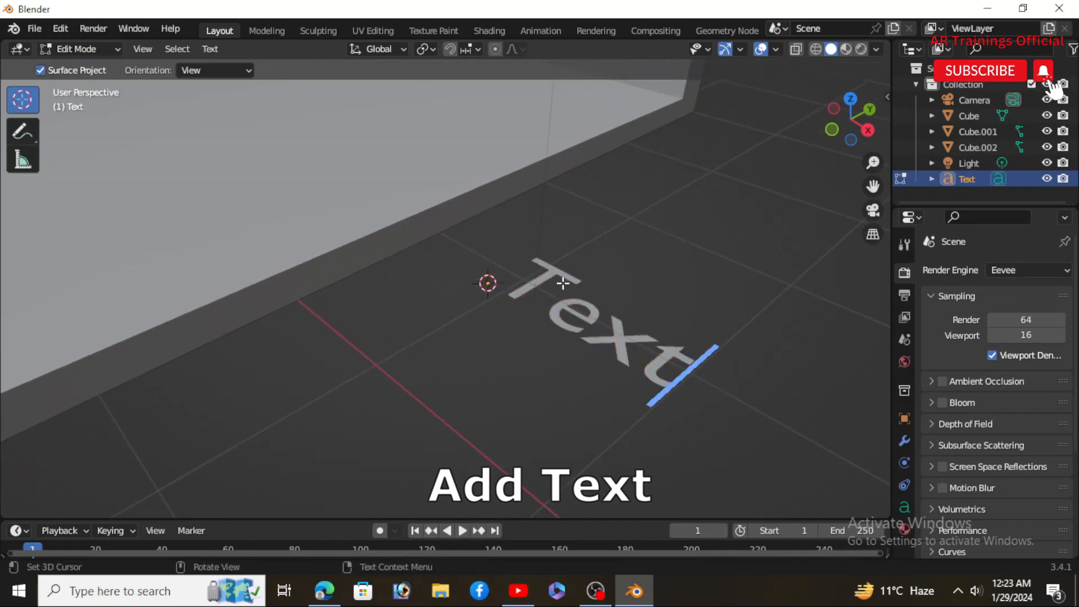
key("BackSpace")
key("BackSpace")
key("BackSpace")
key("BackSpace")
type("Never")
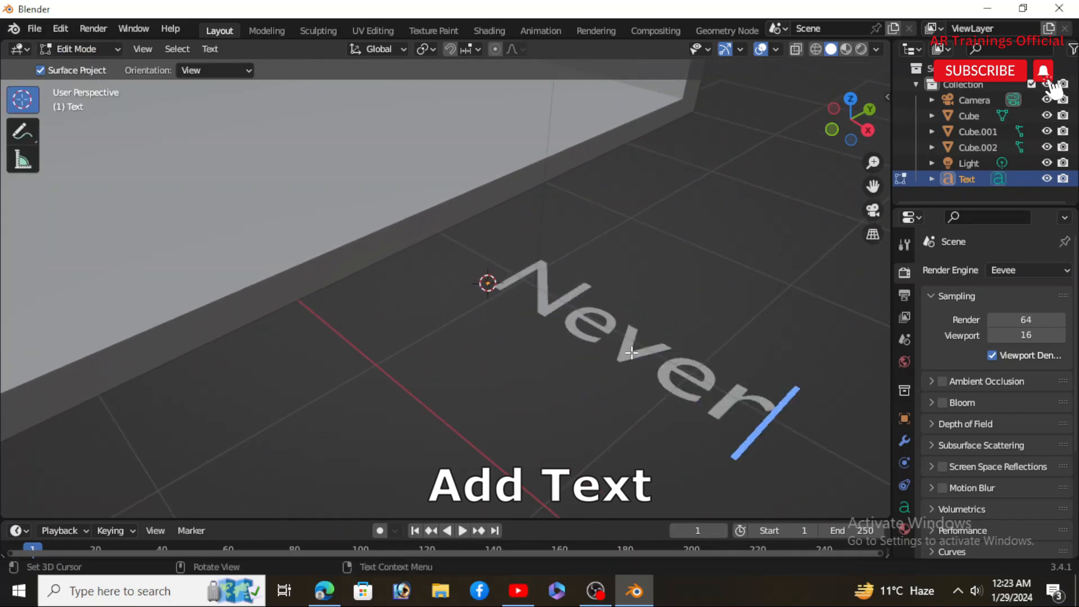
key("Return")
type("Give U")
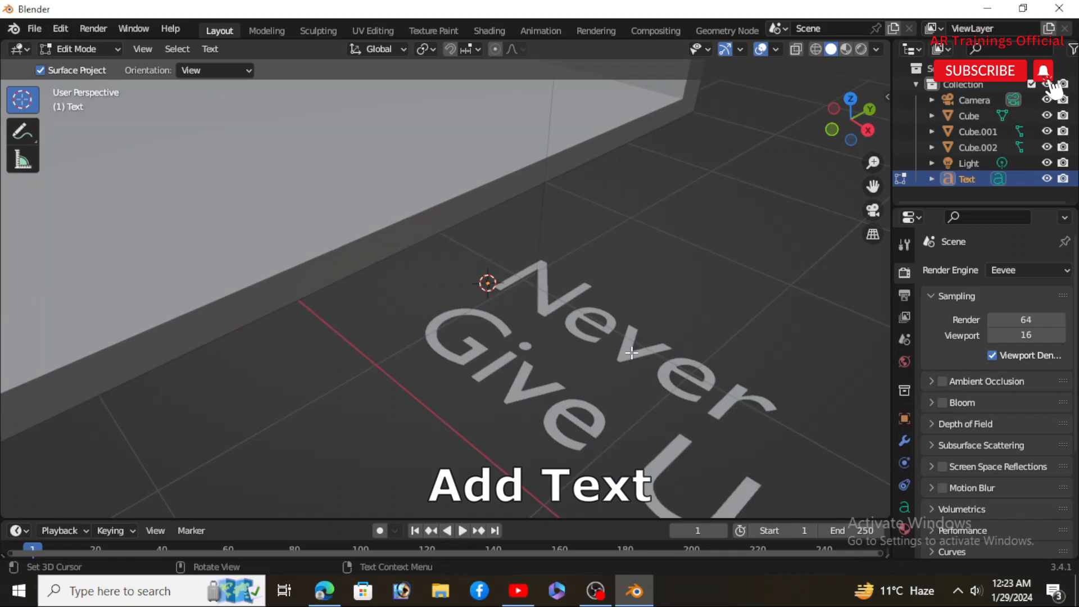
key("BackSpace")
key("BackSpace")
key("Return")
type("Up")
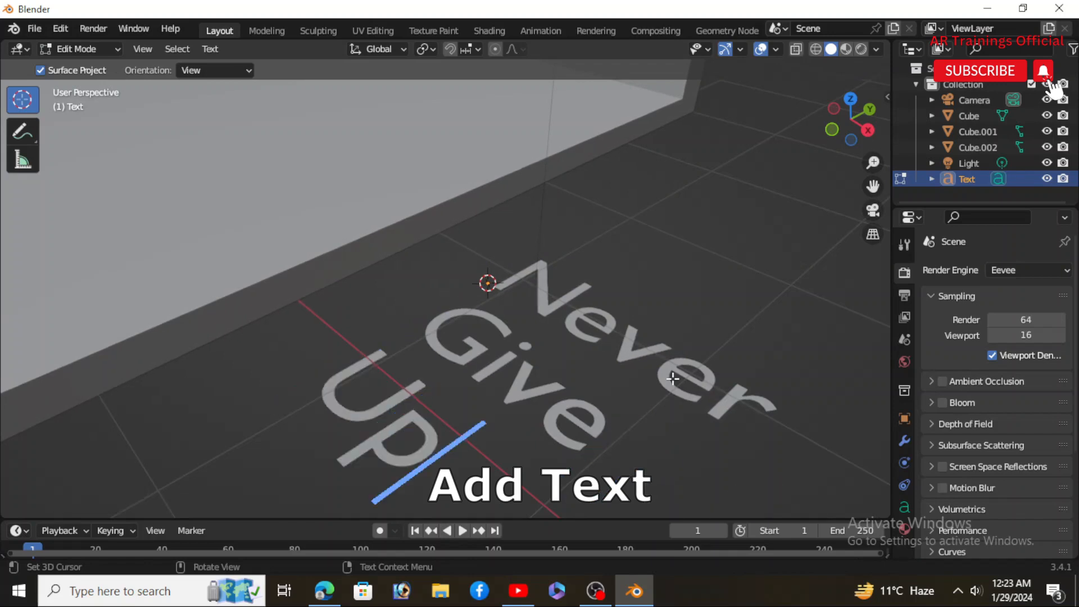
Step: Open the text object's geometry settings, leaving the fill mode at Both
middle_click_drag(674, 373, 696, 403)
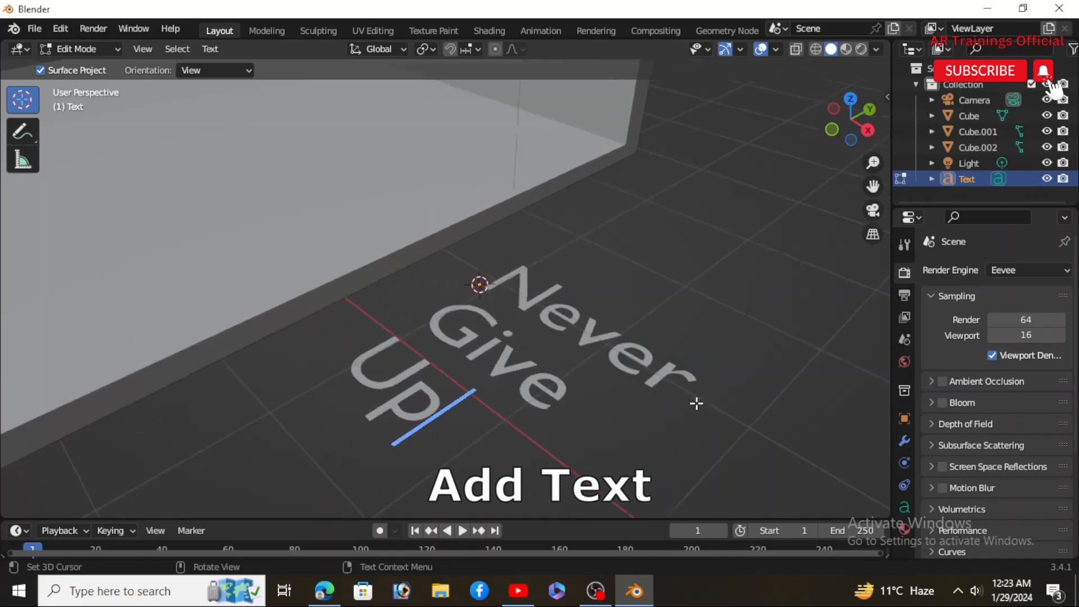
left_click(905, 507)
left_click(1037, 387)
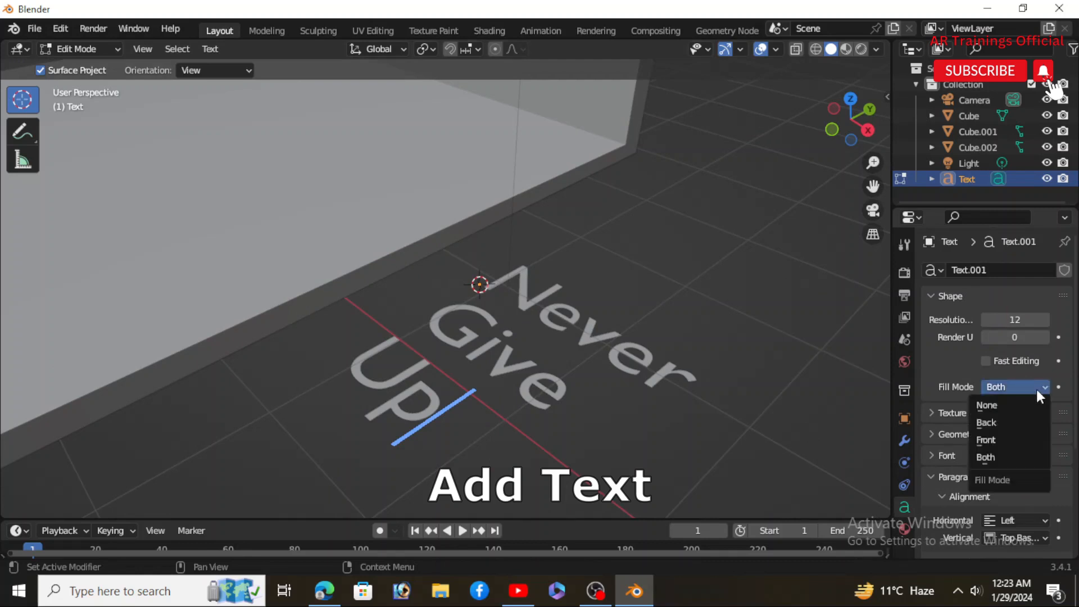
left_click(1037, 387)
left_click(975, 433)
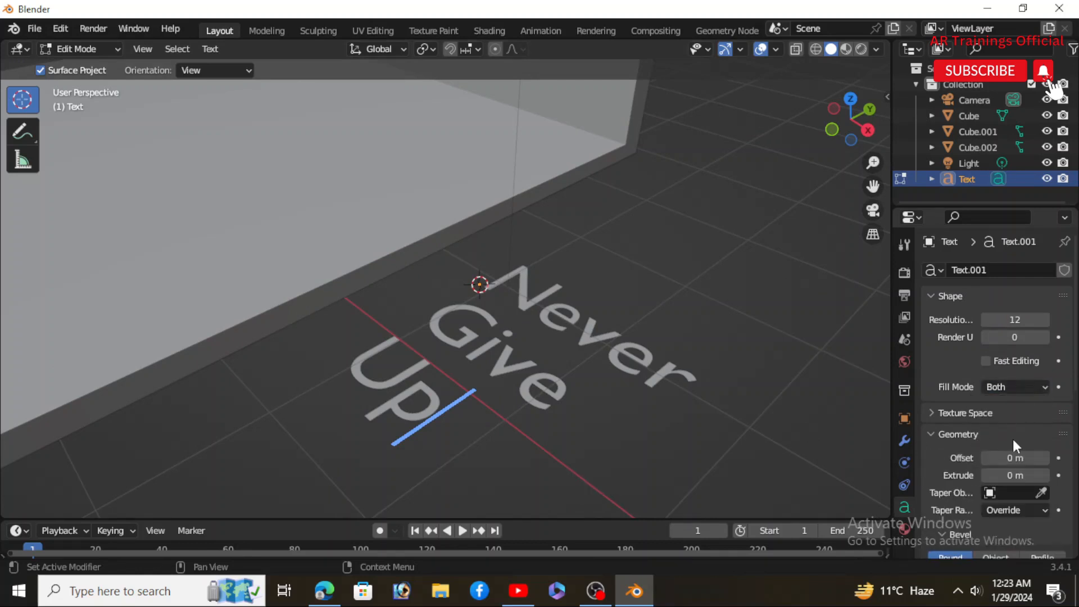
Step: Try a small positive geometry offset on the text, and reset the offset to 0 m
left_click_drag(1015, 457, 1020, 458)
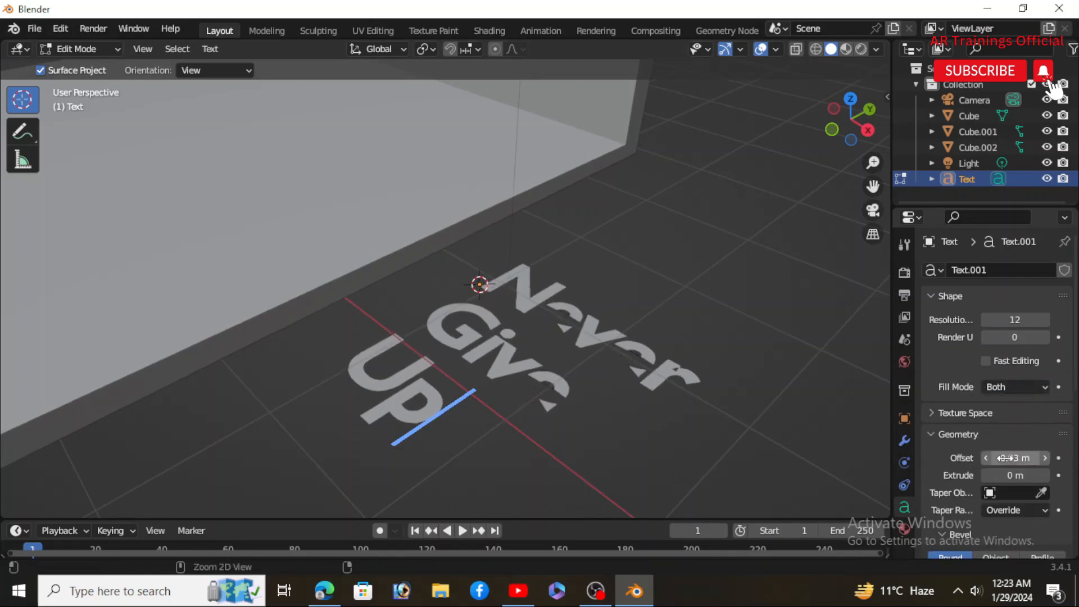
left_click(1015, 461)
type("0")
key("Return")
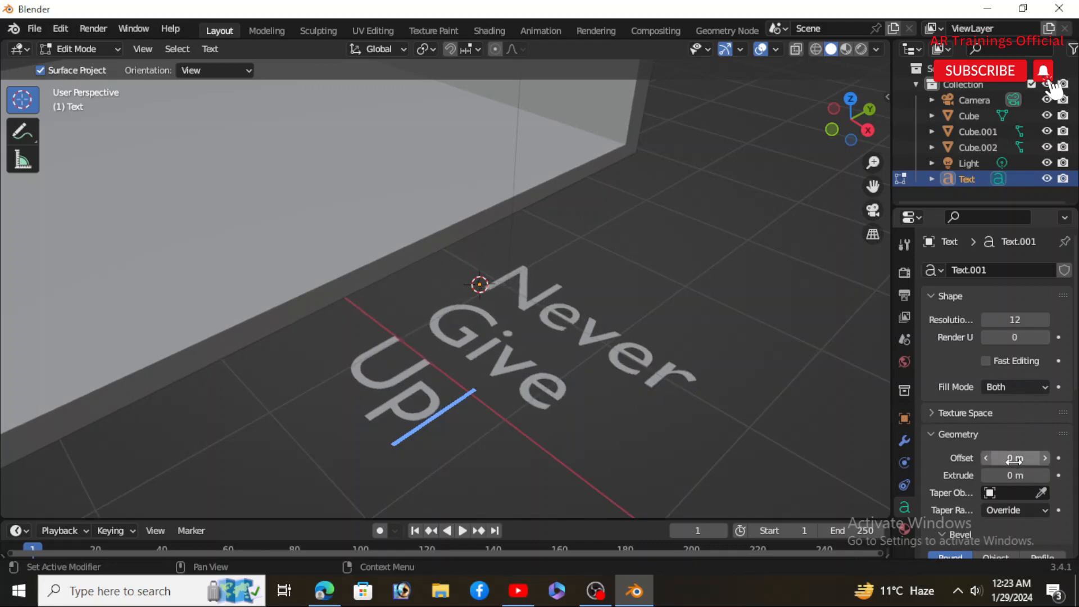
Step: Give the text thickness with a 0.02 m extrude and round its edges with a 0.02 m bevel depth
mouse_move(1014, 475)
left_mouse_down()
mouse_move(1026, 475)
mouse_move(1015, 475)
left_mouse_up()
scroll(1076, 415, "down", 5)
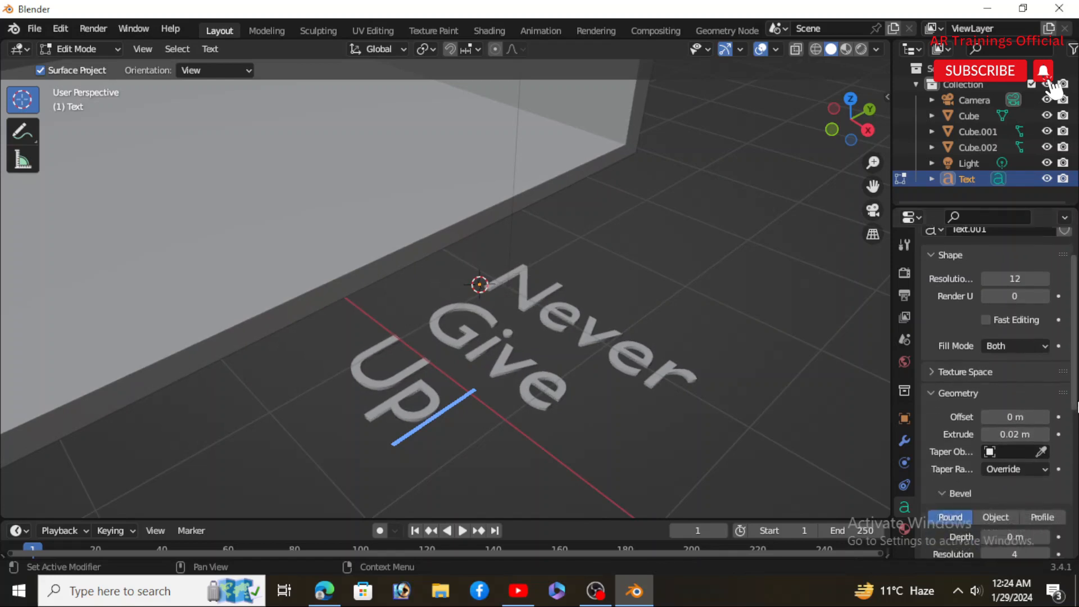
left_click_drag(1015, 447, 1022, 447)
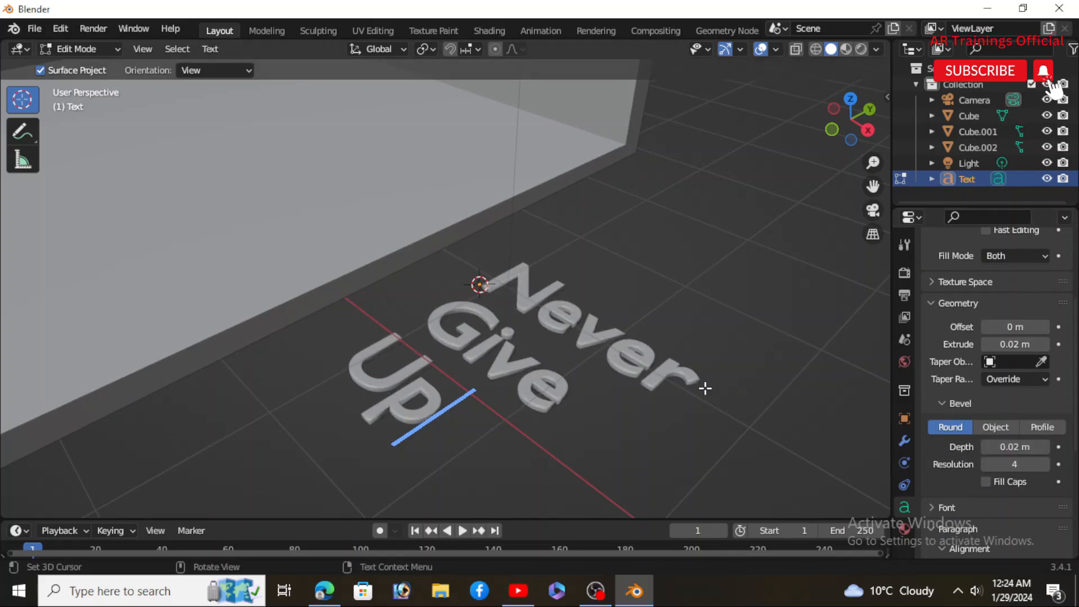
scroll(990, 365, "up", 5)
scroll(485, 357, "up", 2)
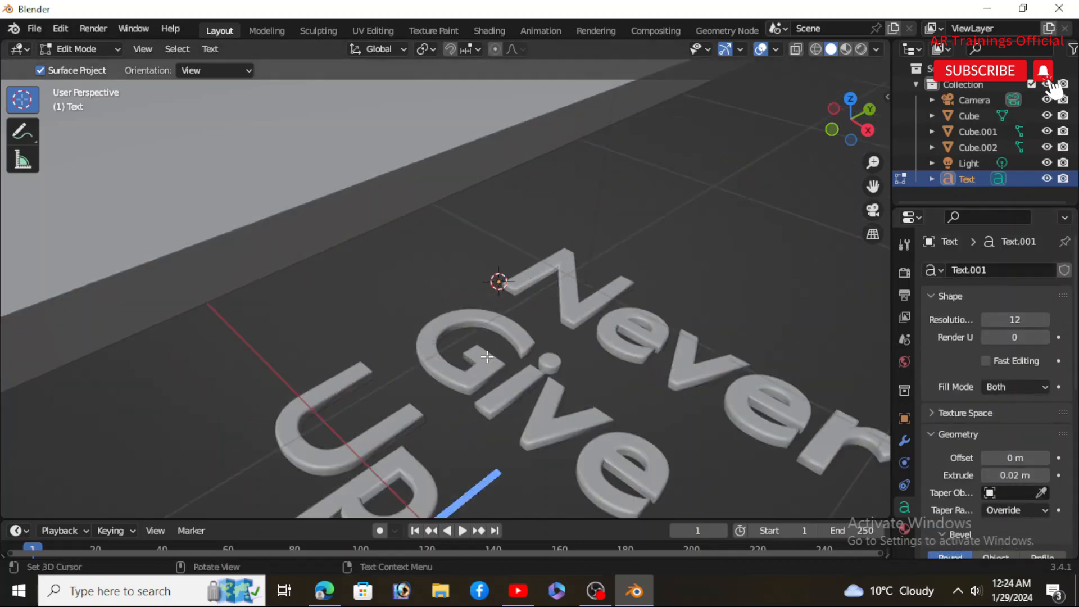
scroll(486, 357, "down", 2)
scroll(486, 357, "up", 1)
scroll(487, 357, "down", 1)
Step: Return to Object Mode and scale the text down uniformly to about 0.65
left_click(113, 49)
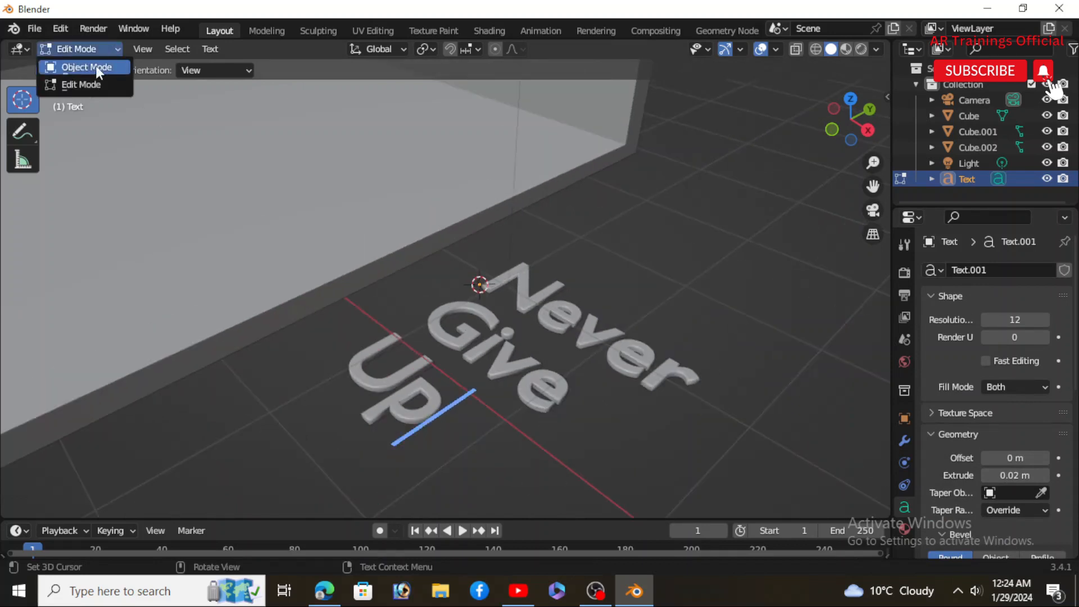
left_click(94, 66)
scroll(402, 302, "down", 2)
middle_click_drag(401, 302, 469, 316)
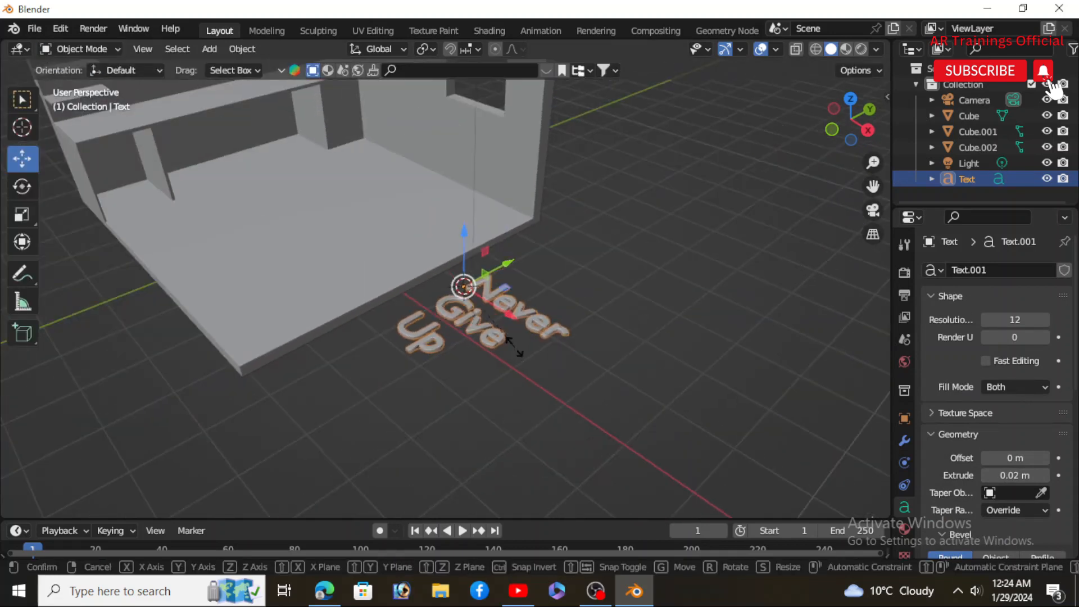
key("s")
left_click(500, 333)
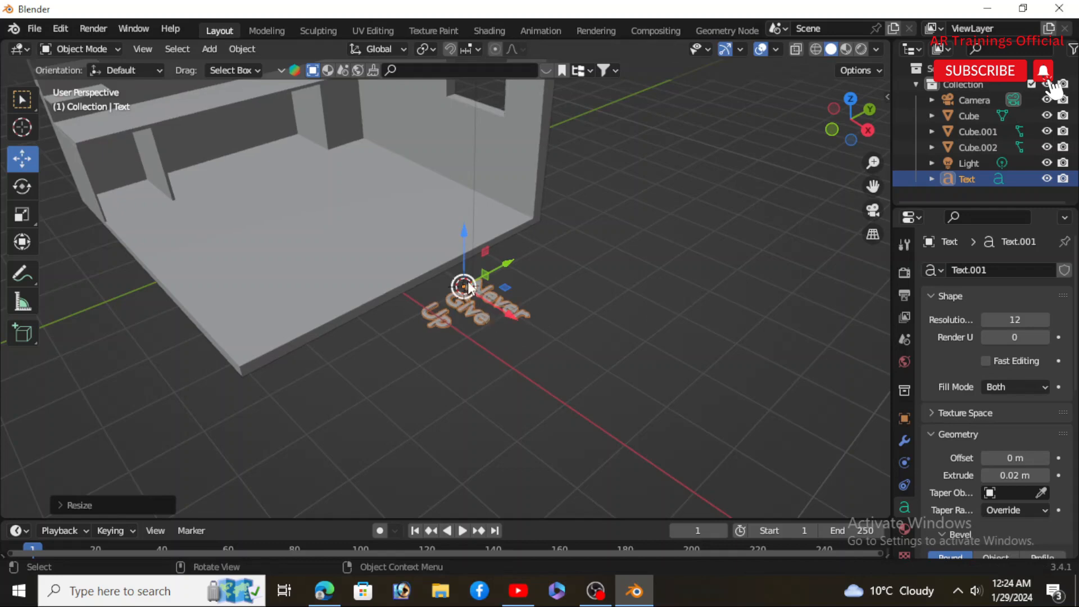
Step: Try to rotate the text upright around the global X axis, freehand and by 90 degrees
scroll(468, 287, "up", 2)
left_click(36, 183)
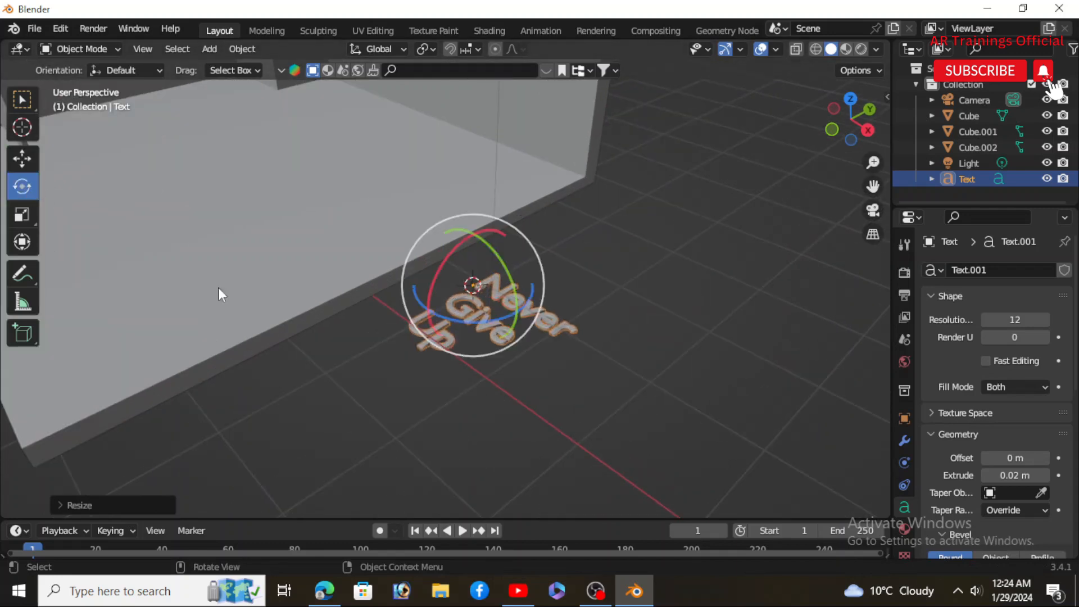
left_click_drag(444, 269, 442, 309)
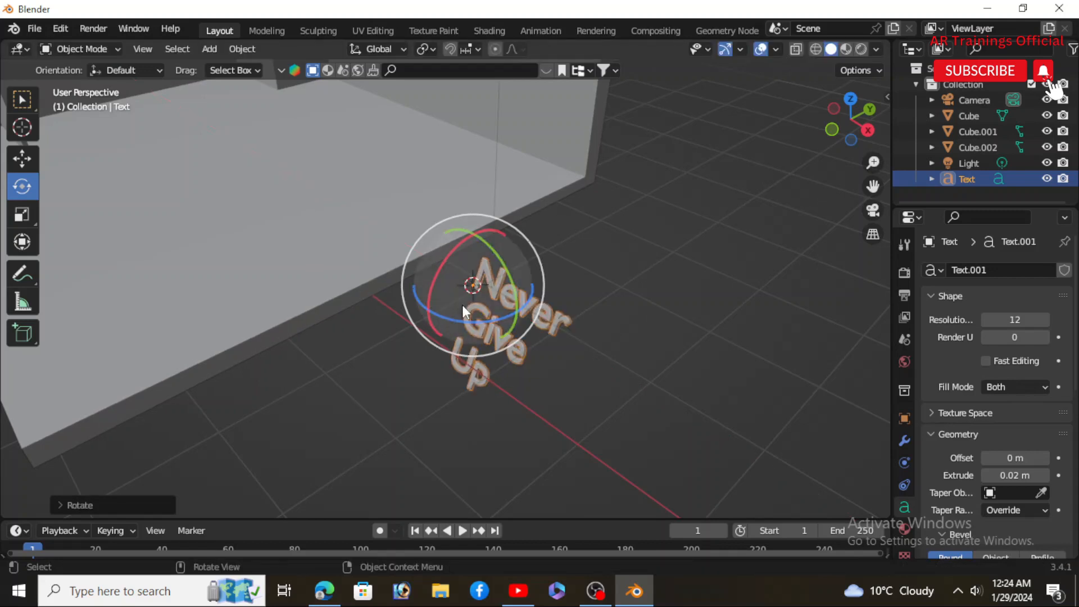
key("x")
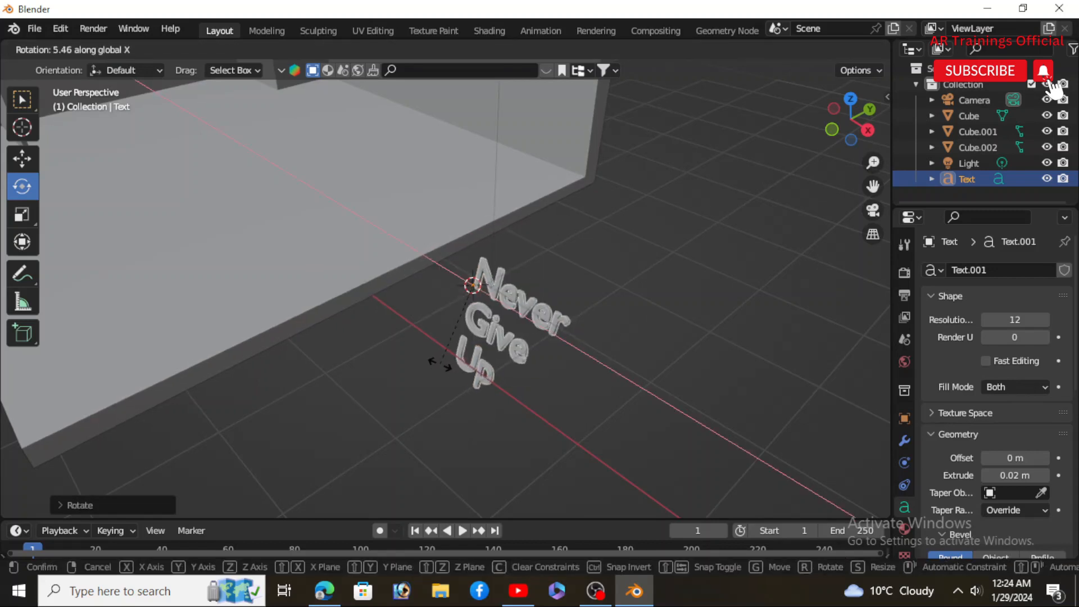
type("90")
key("Return")
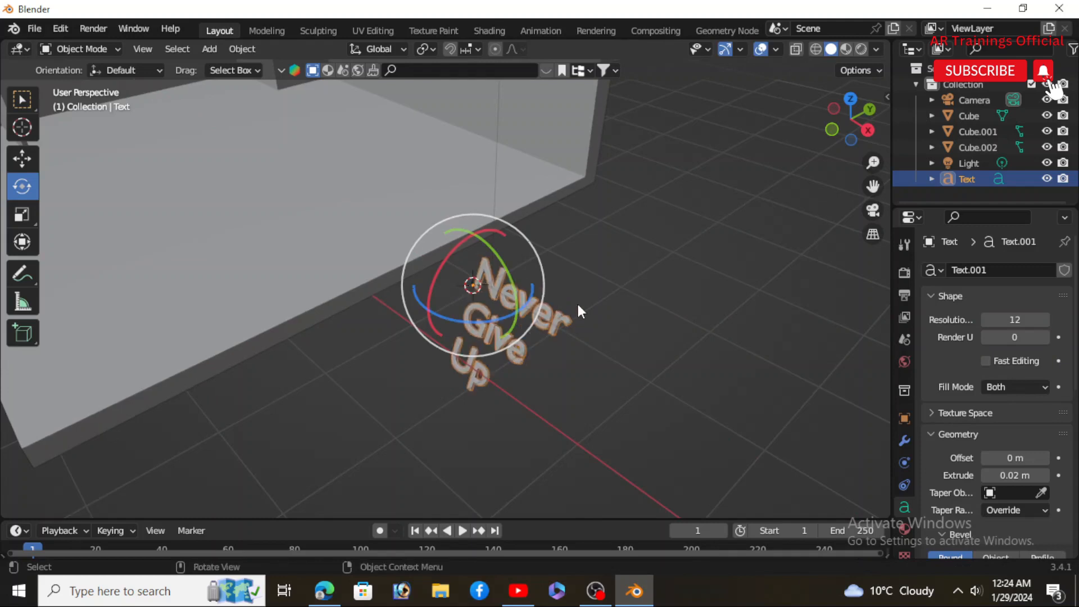
Step: Set the text's X rotation to exactly 90° in its transform values
key("n")
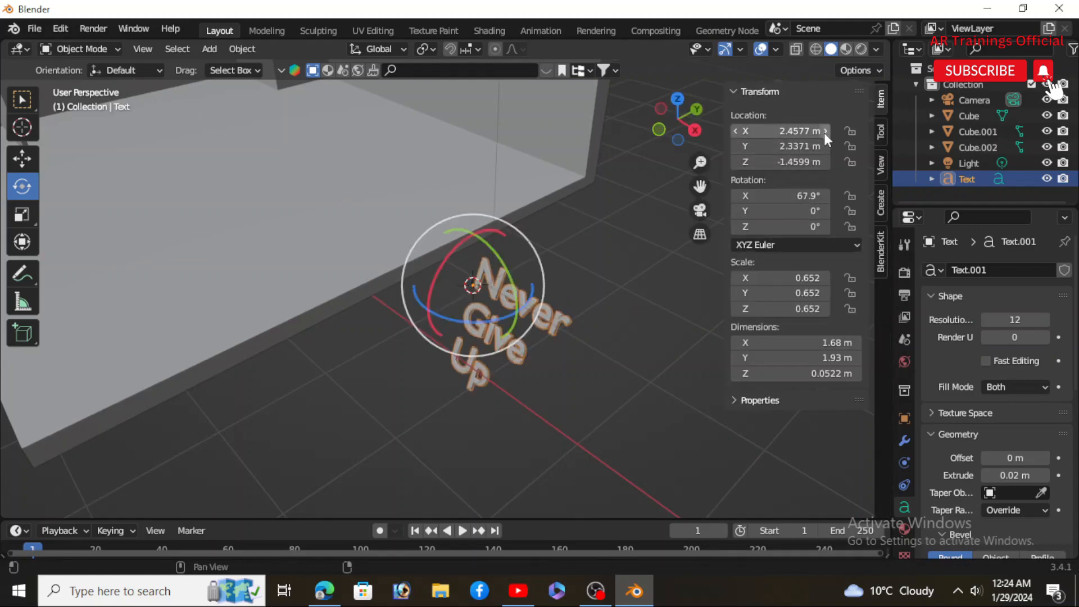
left_click(809, 197)
type("90")
key("Return")
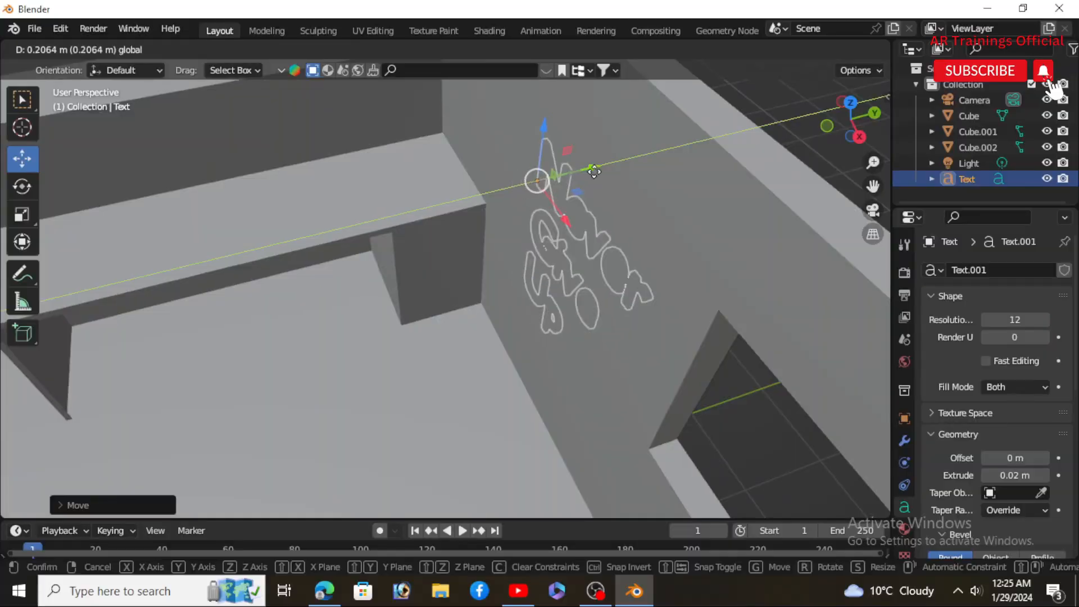
Step: Position the text against the window wall, between the desk corner and the window, and raise it slightly
left_click_drag(579, 169, 586, 173)
middle_click_drag(585, 173, 646, 251)
left_click_drag(505, 105, 505, 80)
scroll(571, 183, "down", 4)
scroll(551, 204, "up", 2)
middle_click_drag(512, 281, 591, 288, "shift")
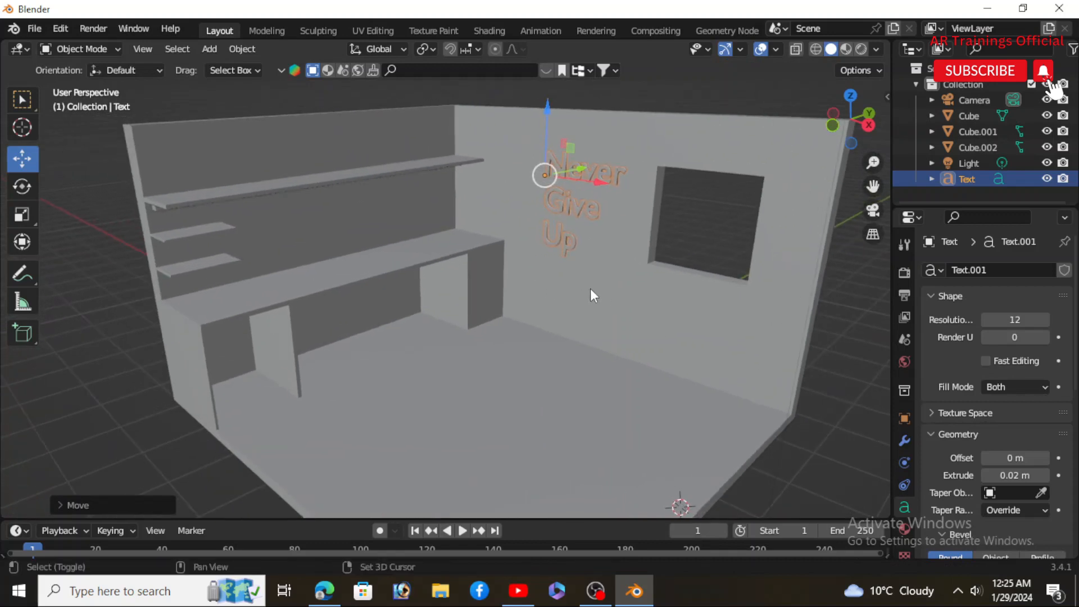
scroll(629, 306, "down", 2)
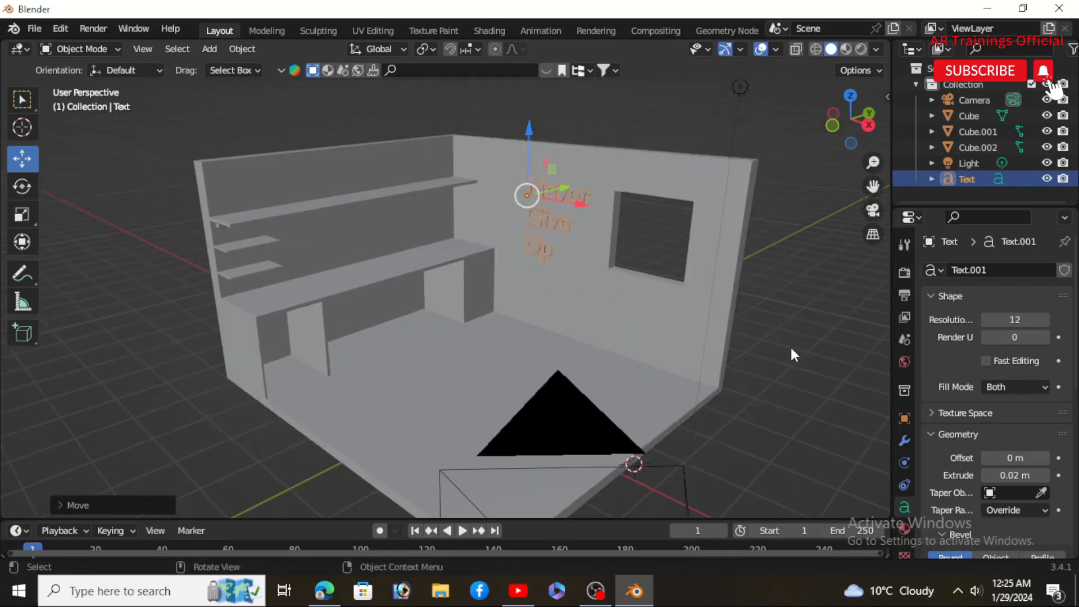
Step: Add a new material to the text and change its surface shader to Emission, keeping the white color
left_click(904, 528)
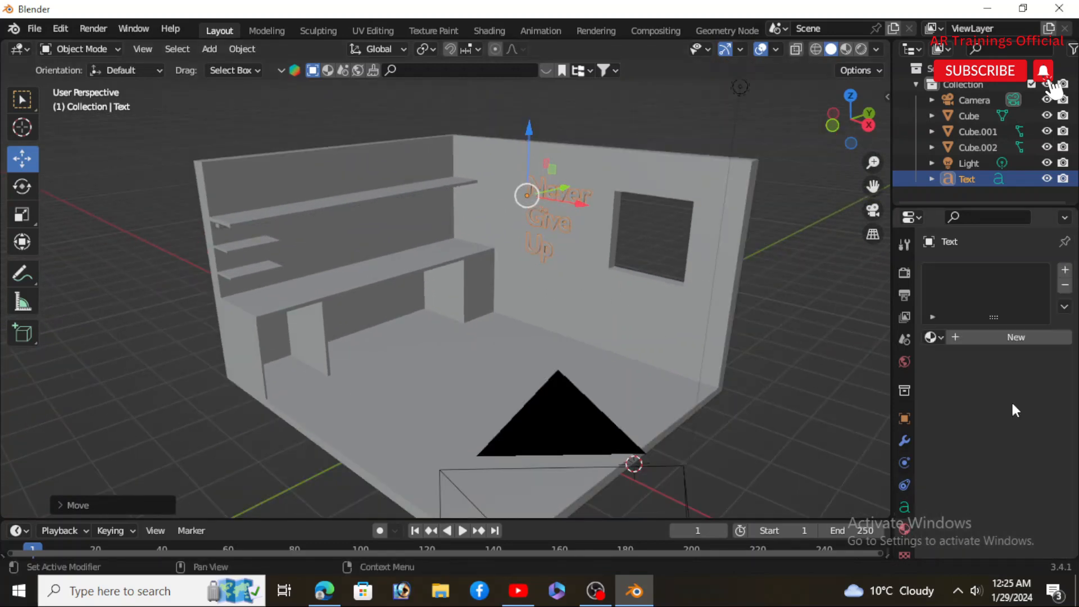
left_click(1065, 272)
left_click(1006, 337)
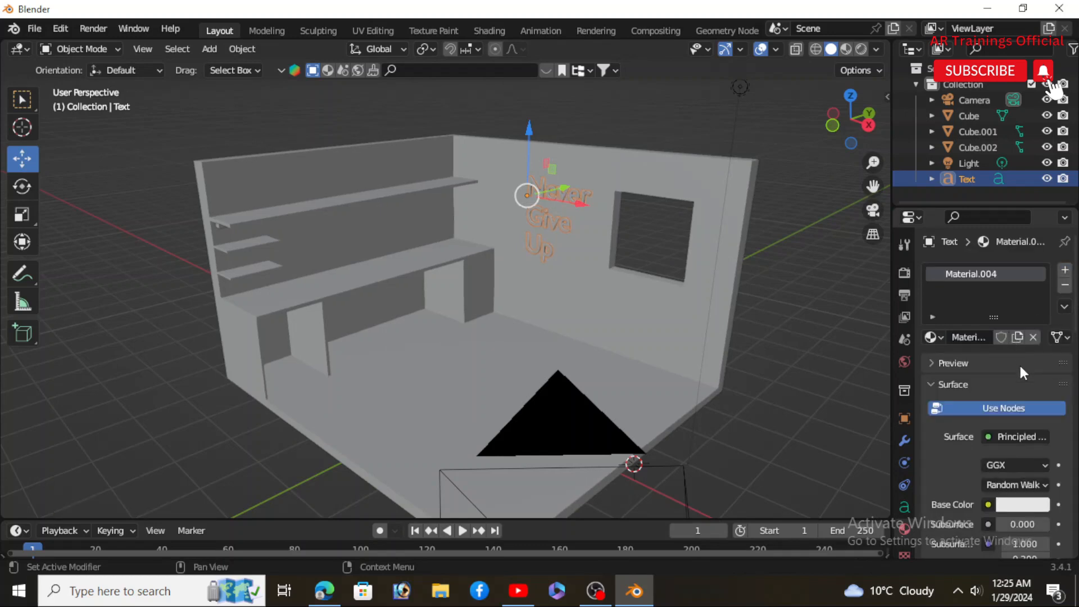
left_click(1016, 437)
left_click(878, 123)
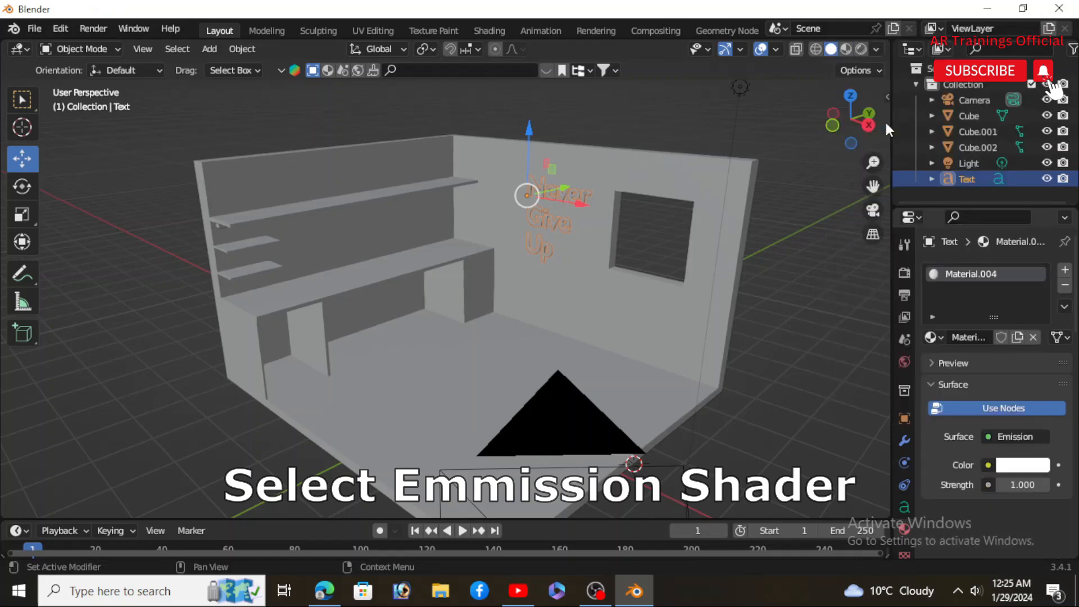
left_click(1030, 466)
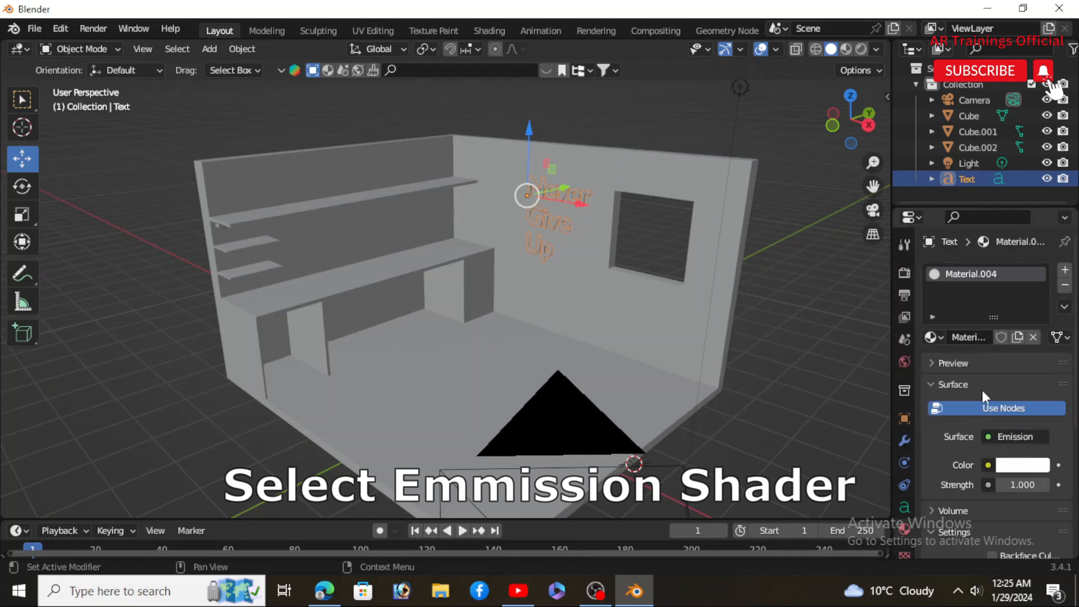
Step: Assign the emission material to the text in Edit Mode and return to Object Mode
left_click(118, 51)
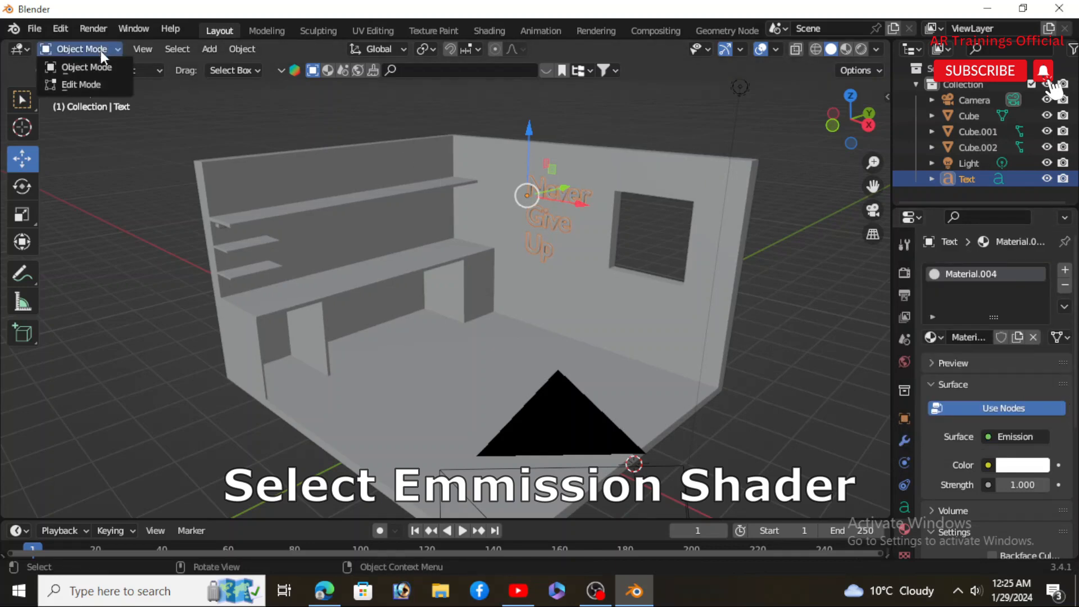
left_click(84, 85)
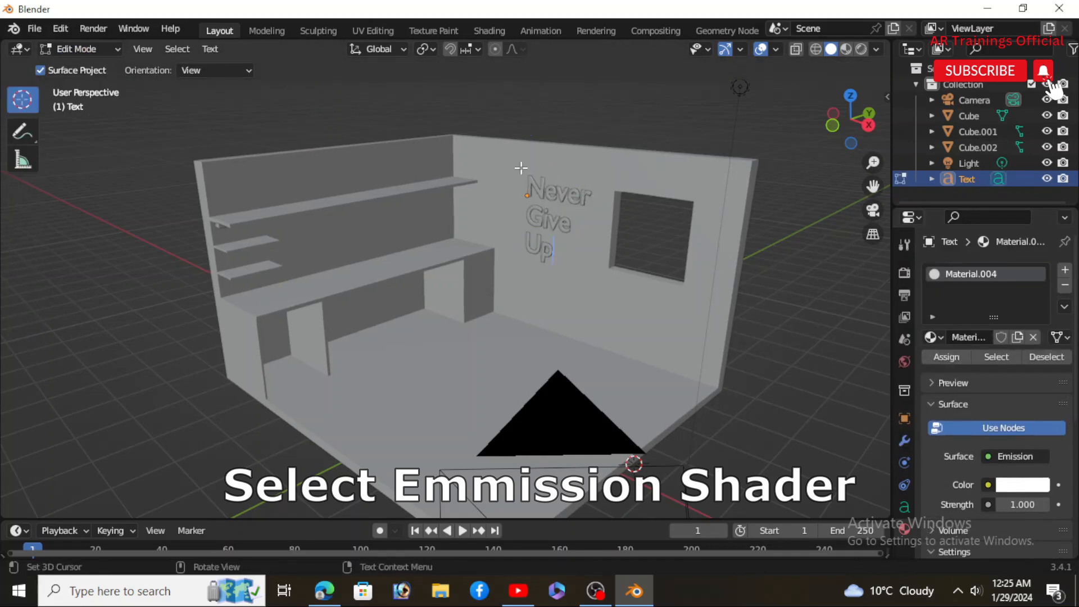
left_click(949, 358)
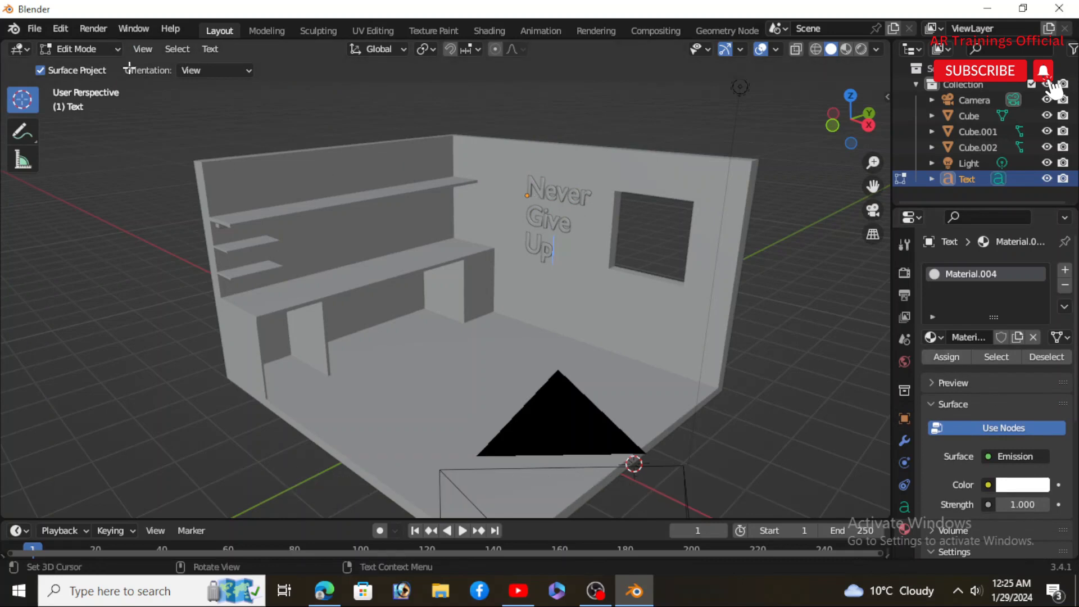
left_click(86, 50)
left_click(84, 65)
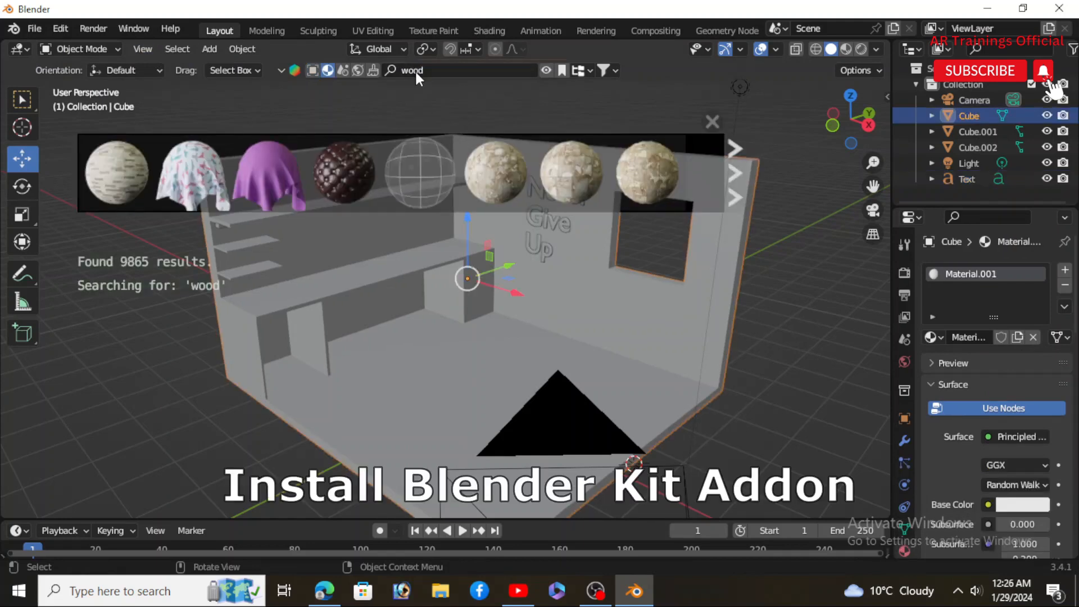
Step: Preview several wood materials in the BlenderKit search results for the room
mouse_move(546, 163)
mouse_move(582, 167)
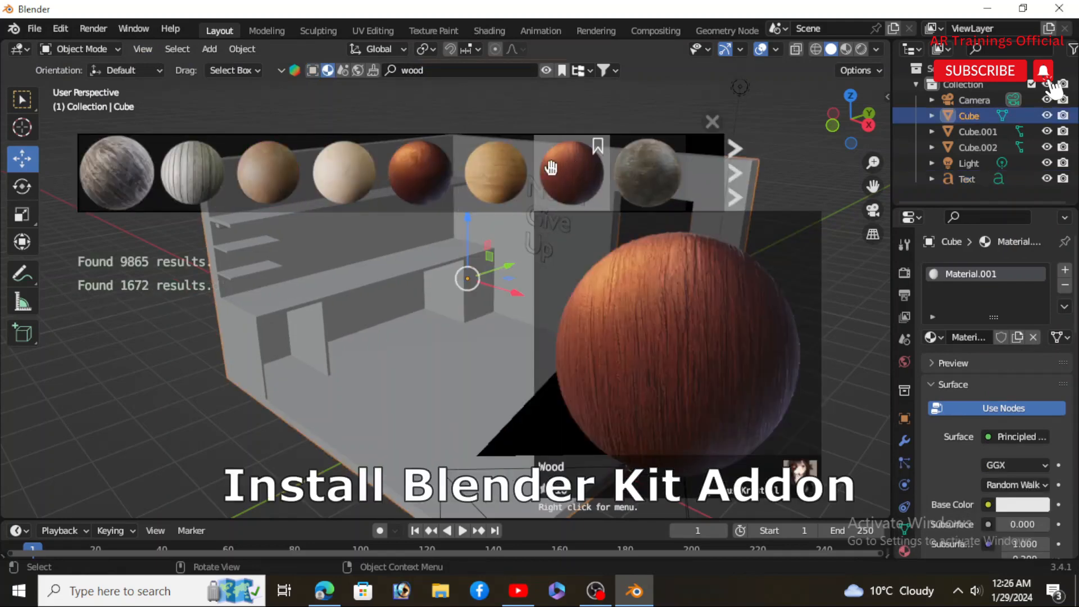
mouse_move(497, 171)
mouse_move(227, 190)
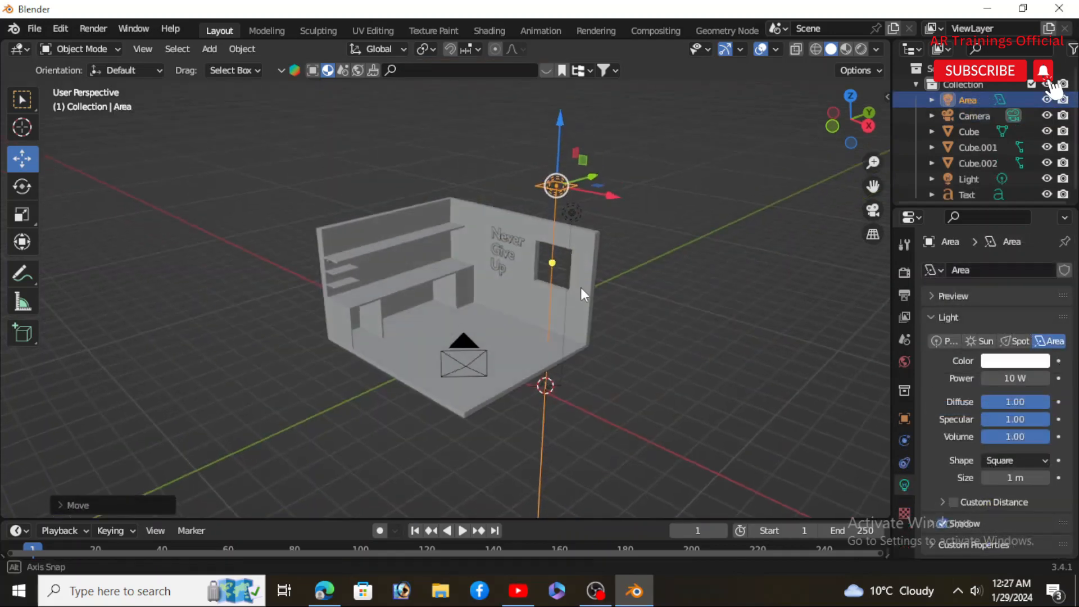
Step: Scale up the square area light above the room uniformly
middle_click_drag(581, 288, 577, 311)
key("s")
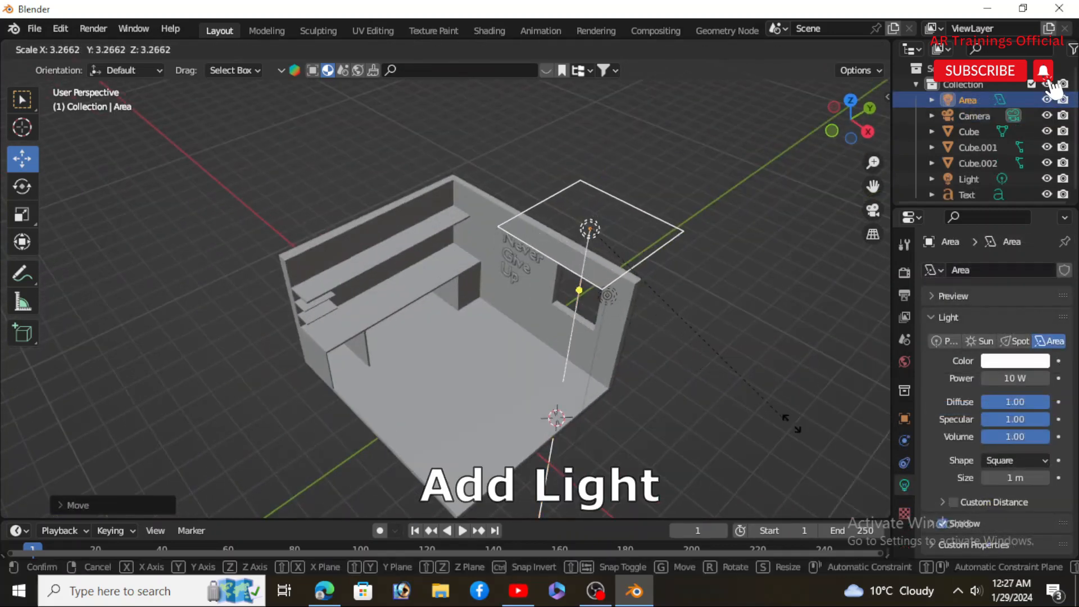
left_click(646, 320)
scroll(648, 325, "down", 2)
middle_click_drag(599, 306, 610, 325)
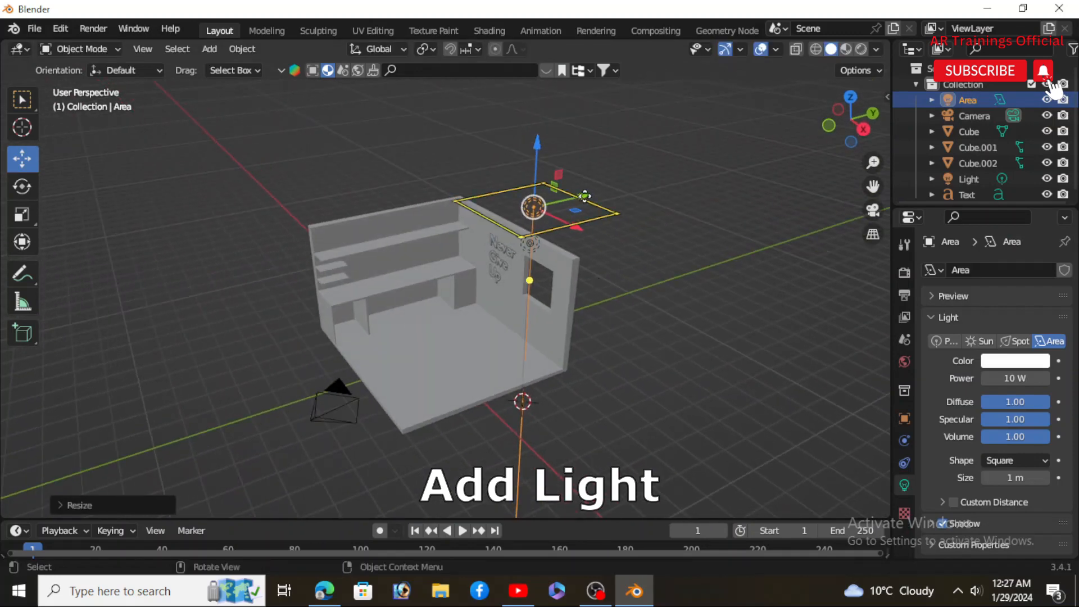
Step: Move the area light over the room and raise it about 1.7 m along the global Z axis
left_click_drag(576, 226, 489, 253)
mouse_move(485, 326)
middle_mouse_down()
mouse_move(491, 260)
mouse_move(491, 323)
middle_mouse_up()
key("g")
key("z")
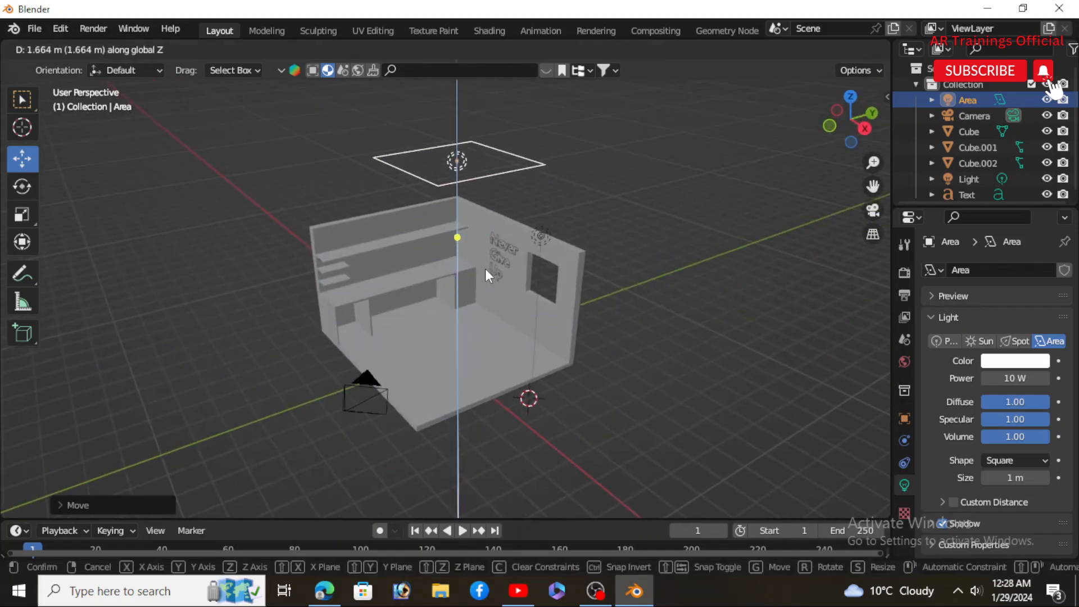
left_click(484, 269)
key("s")
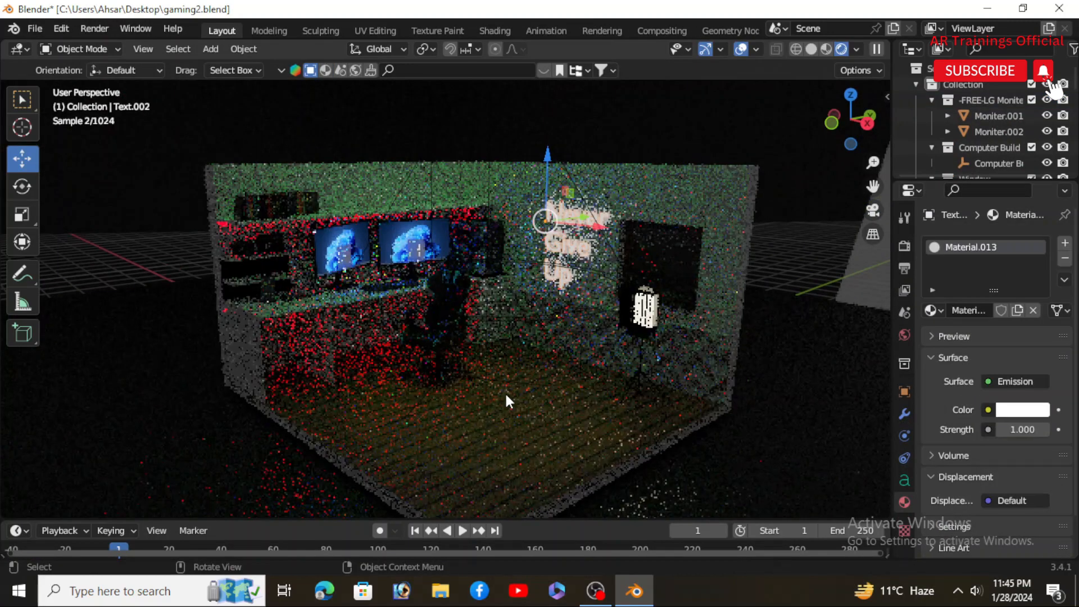
Step: Examine the furnished gaming room in the rendered viewport from several angles
middle_click_drag(479, 430, 486, 431)
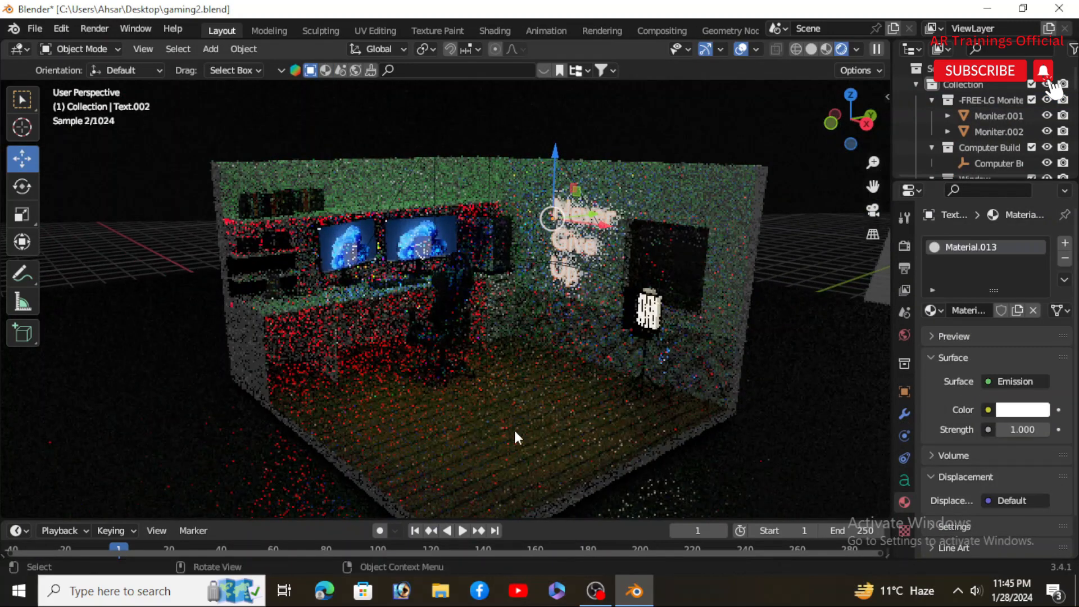
middle_click_drag(517, 437, 512, 436)
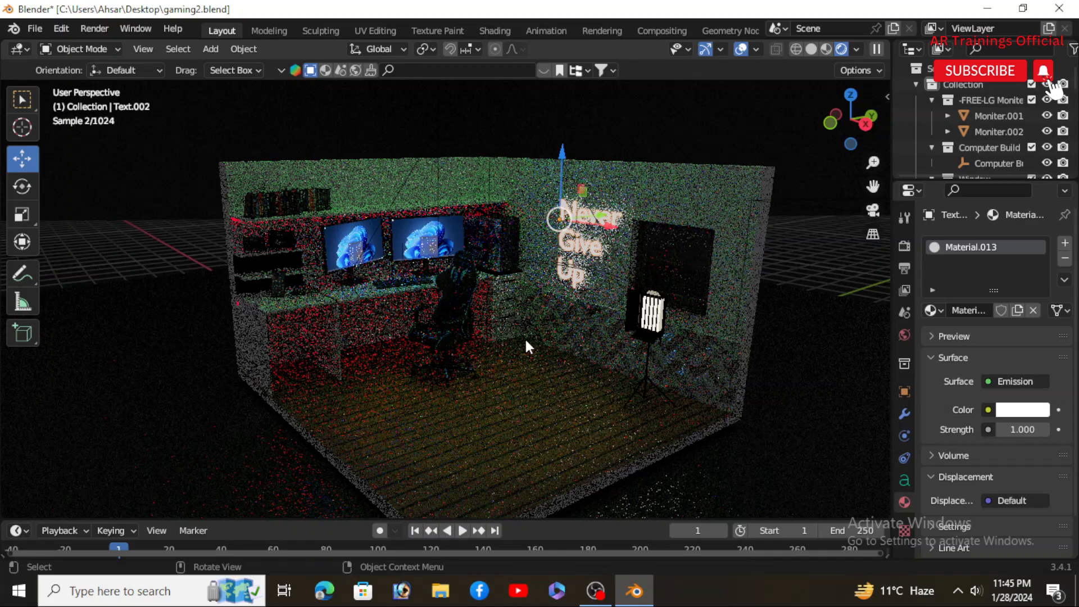
middle_click_drag(526, 278, 467, 358)
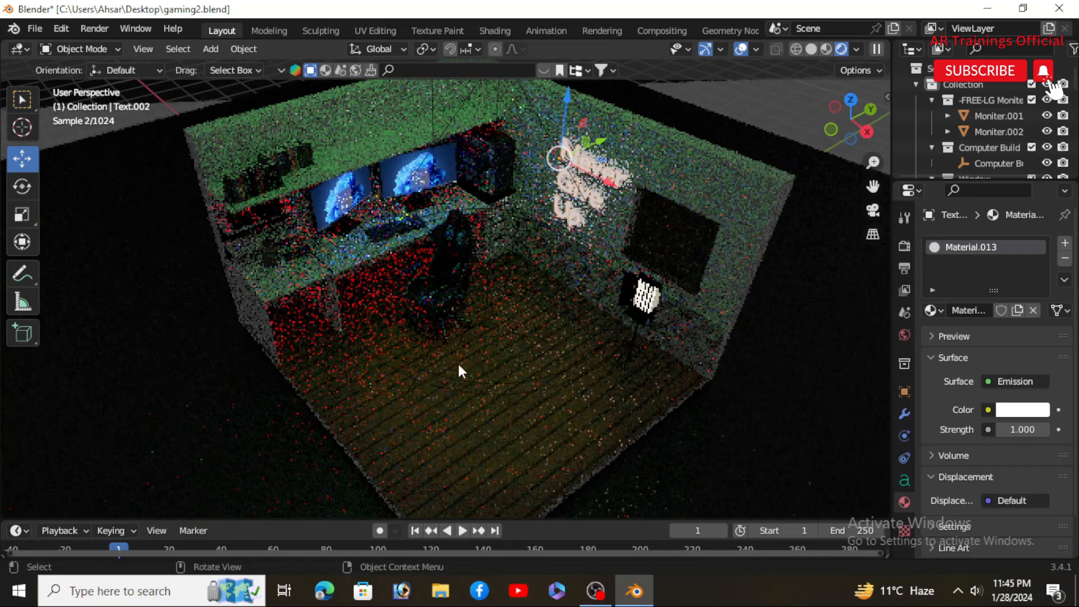
middle_click_drag(432, 390, 472, 399)
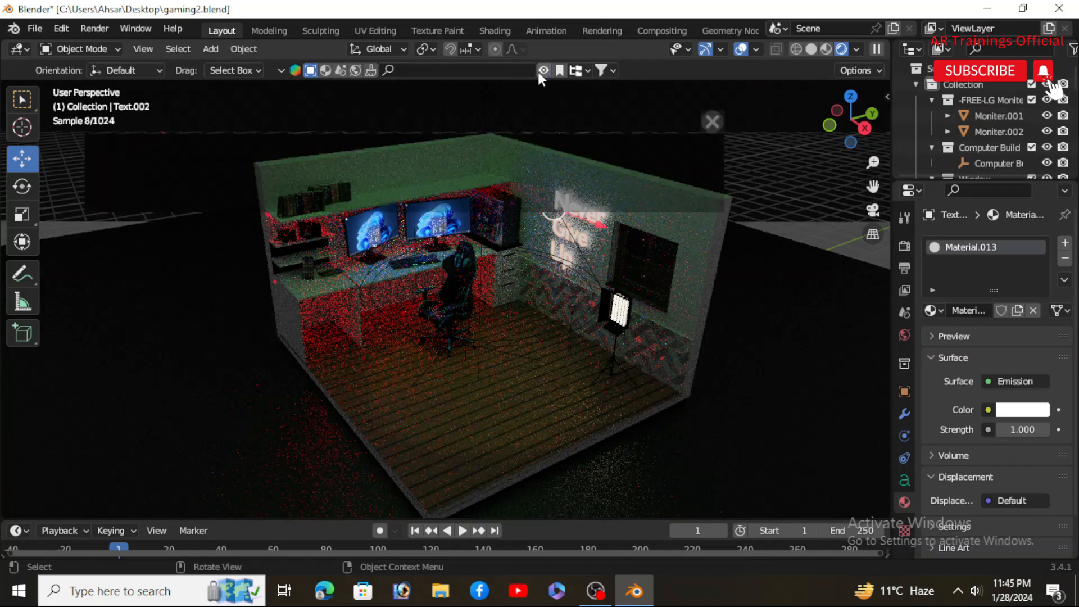
Step: Search the BlenderKit model library for "pc"
left_click(501, 69)
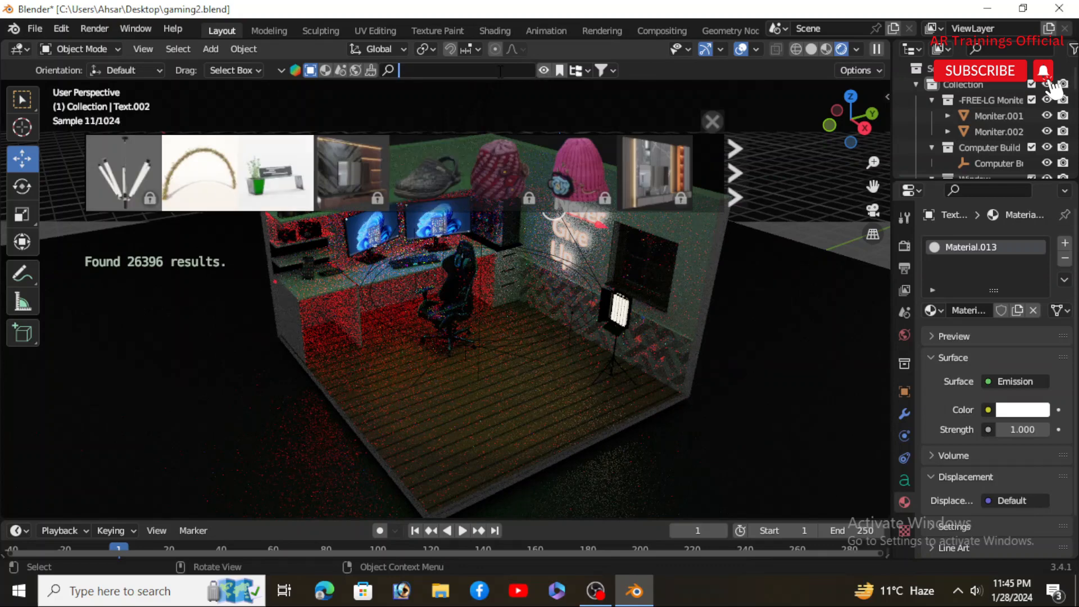
type("pc")
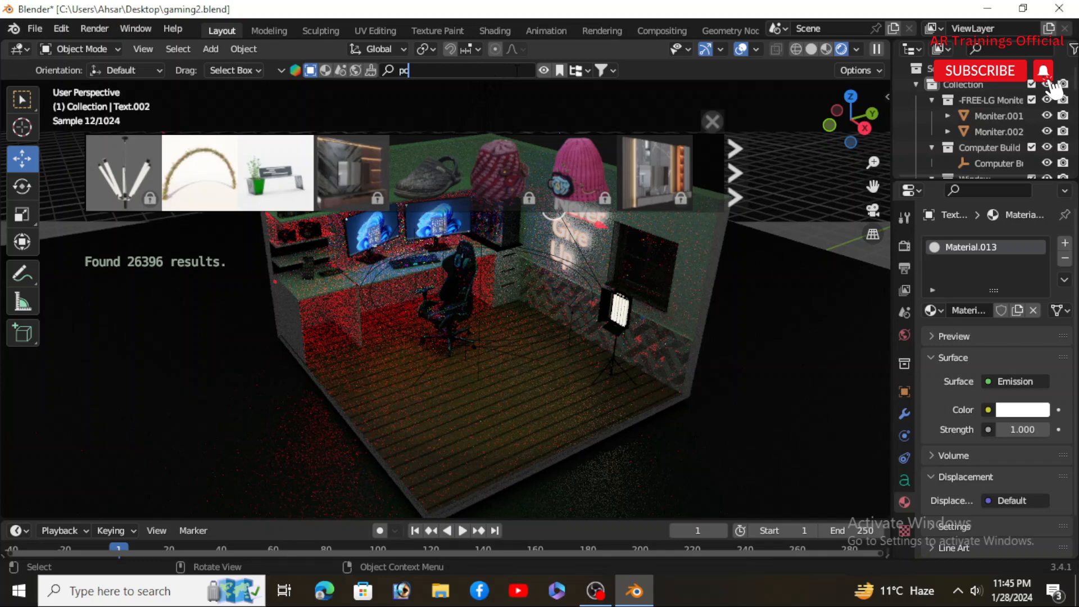
key("Return")
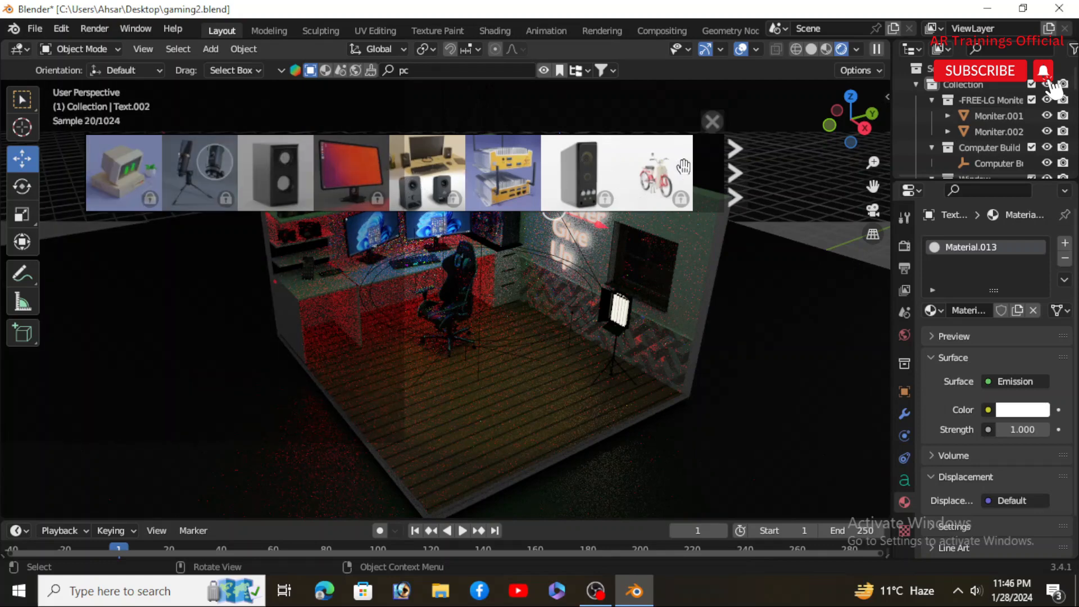
Step: Look through the BlenderKit model results for "pc"
left_click(733, 170)
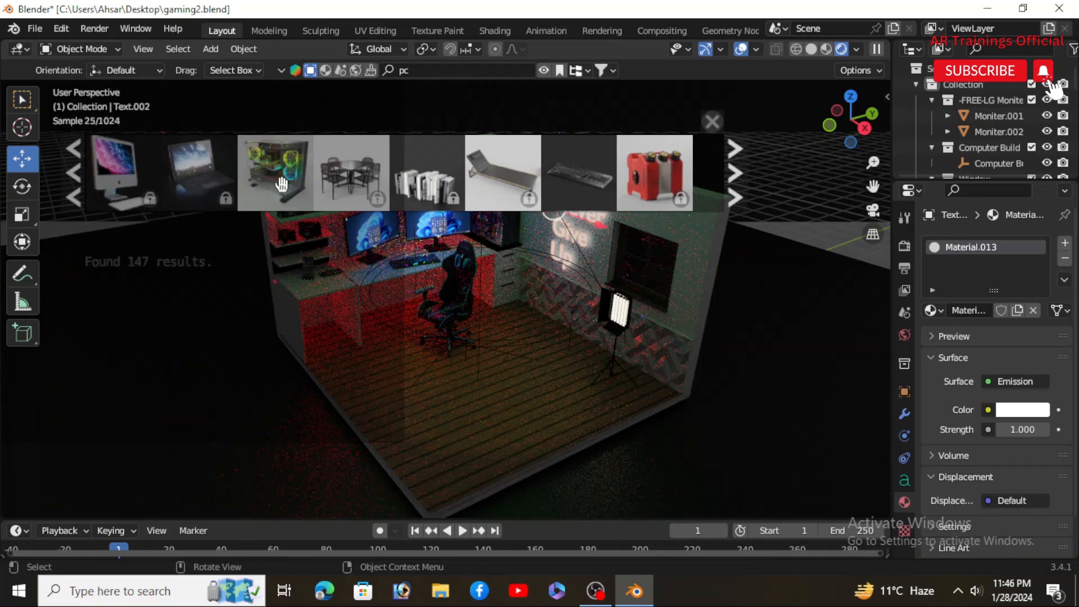
left_click(734, 181)
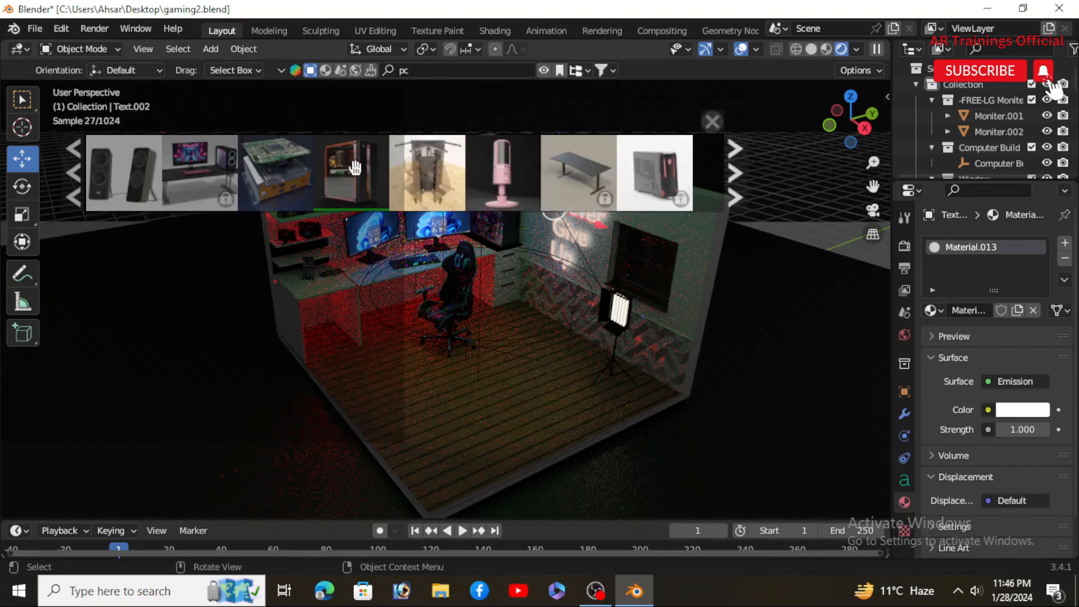
left_click(730, 178)
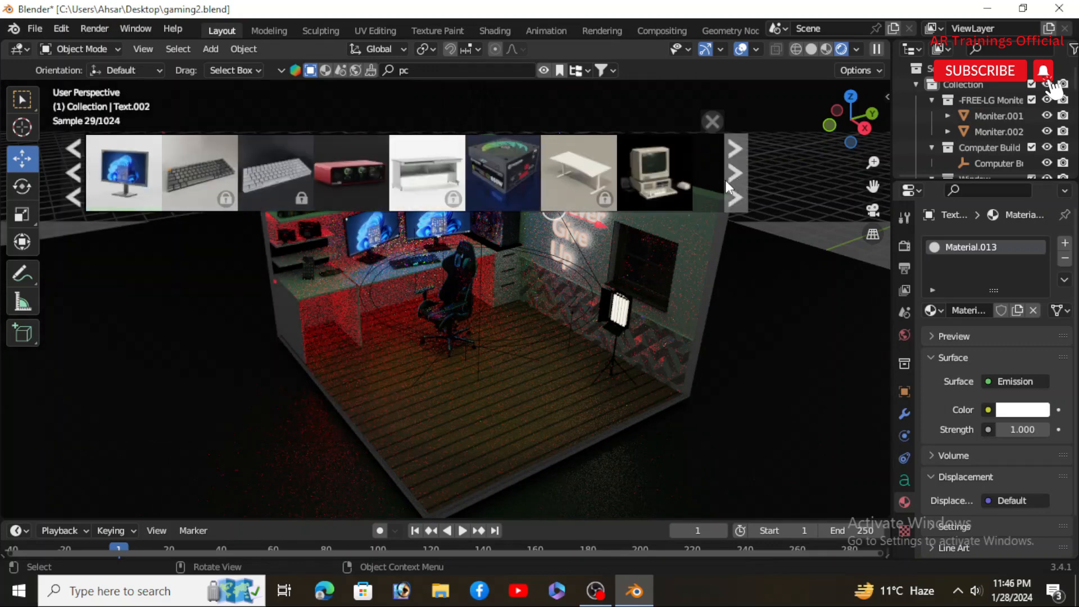
left_click(76, 186)
Step: Search the BlenderKit model library for "mobile" and look through the results
left_click(418, 72)
key("BackSpace")
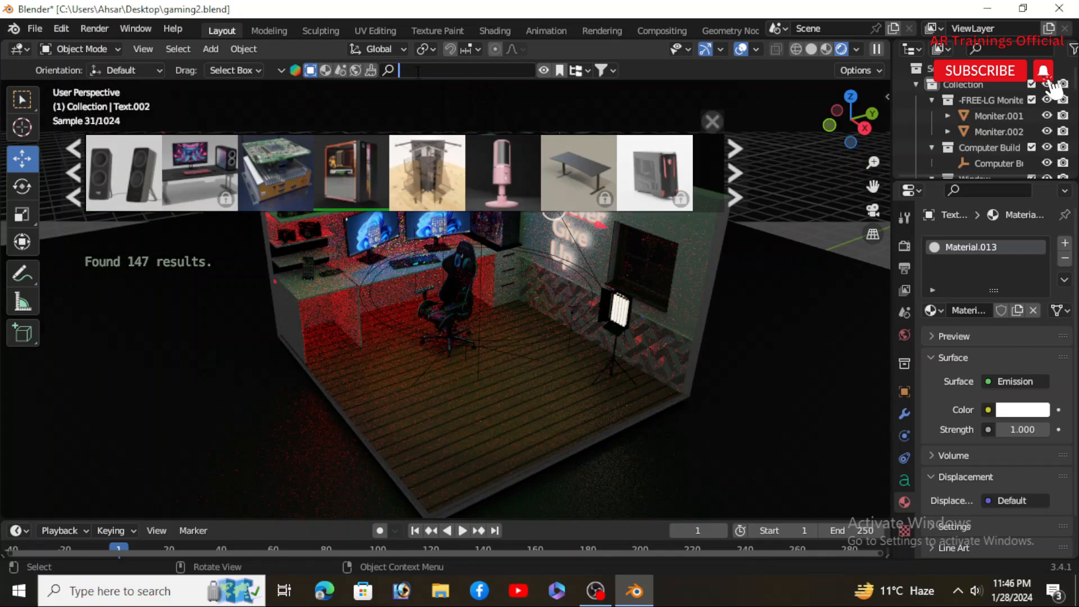
type("mobile")
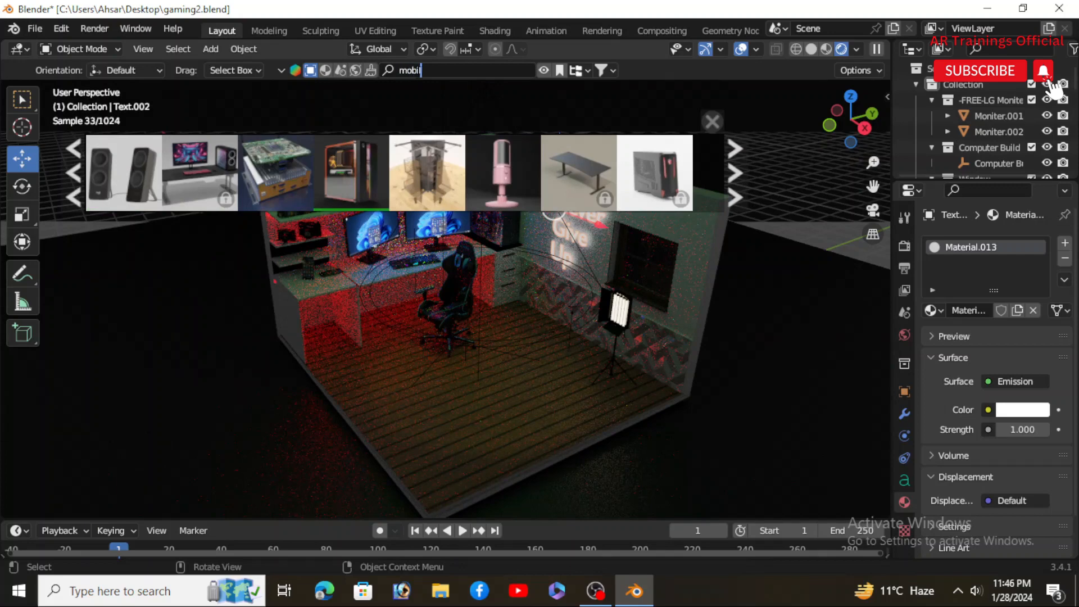
key("Return")
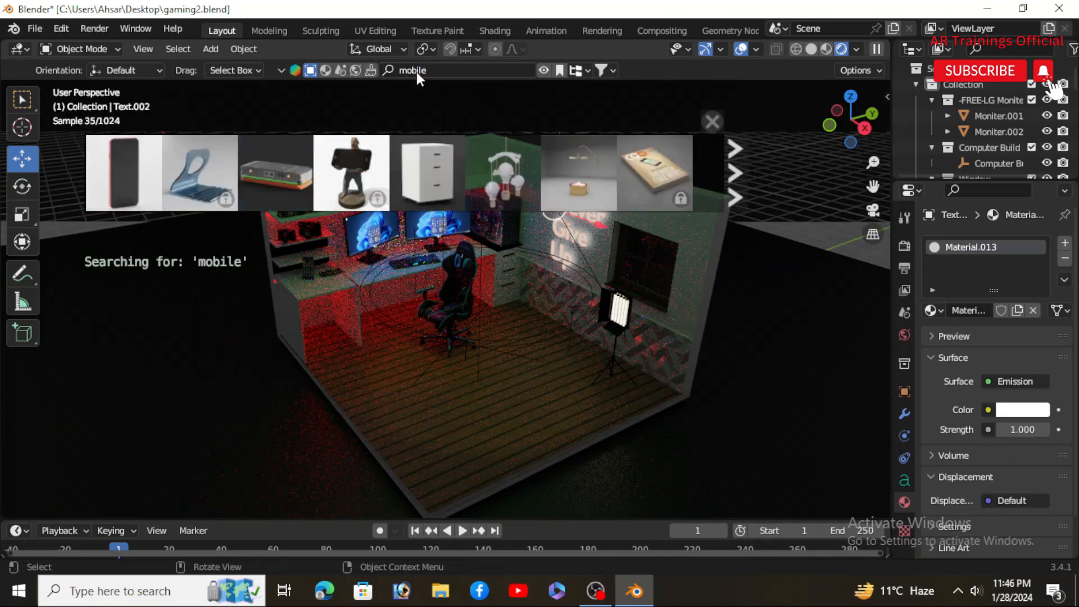
left_click(732, 167)
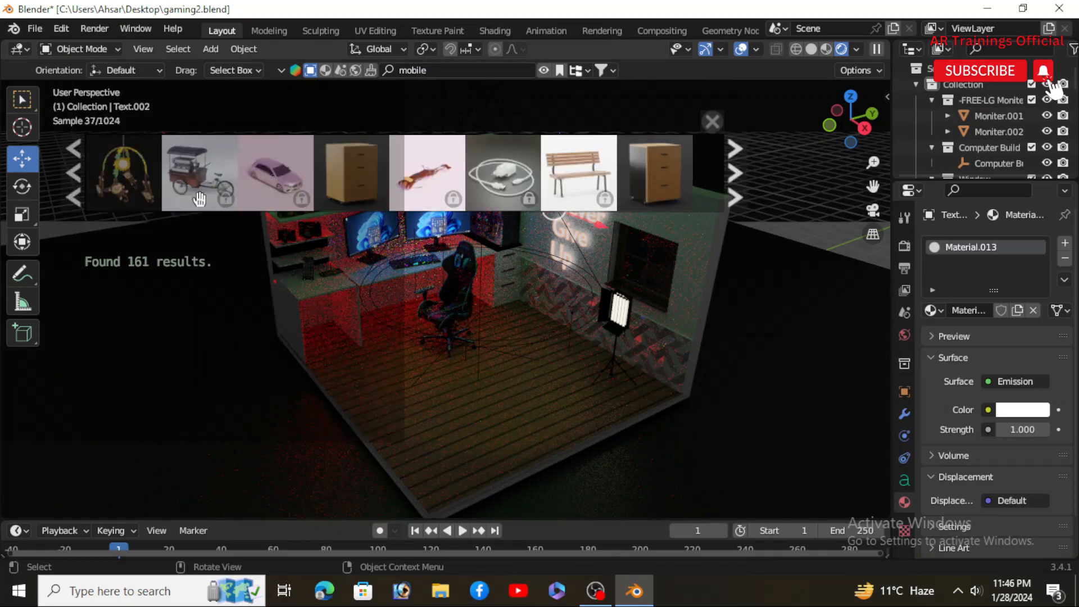
left_click(732, 175)
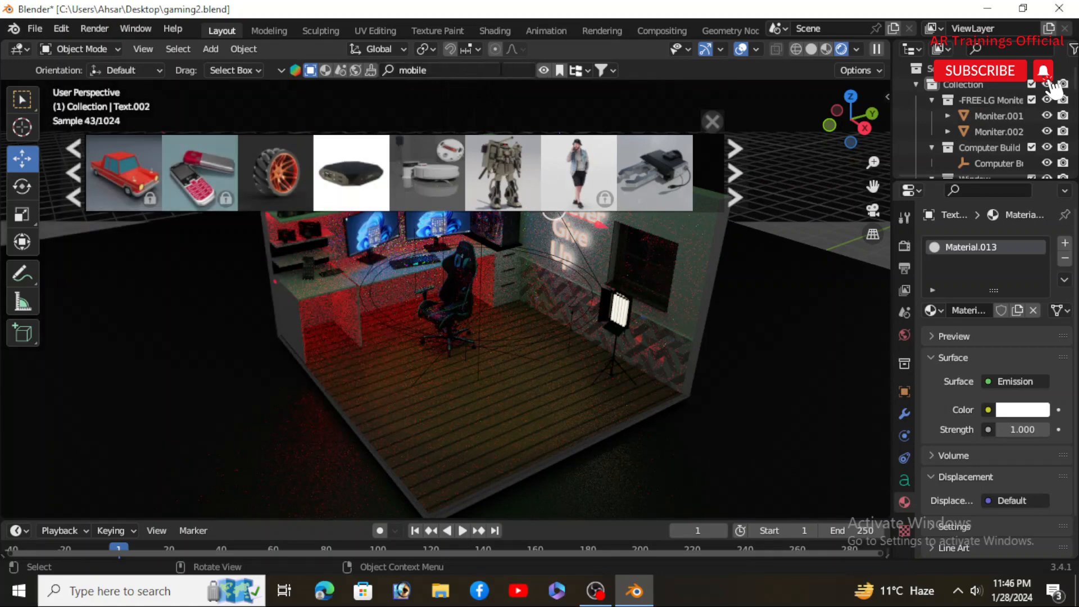
Step: Search the BlenderKit model library for "chair" and look through the results
left_click(428, 69)
type("chair")
key("Return")
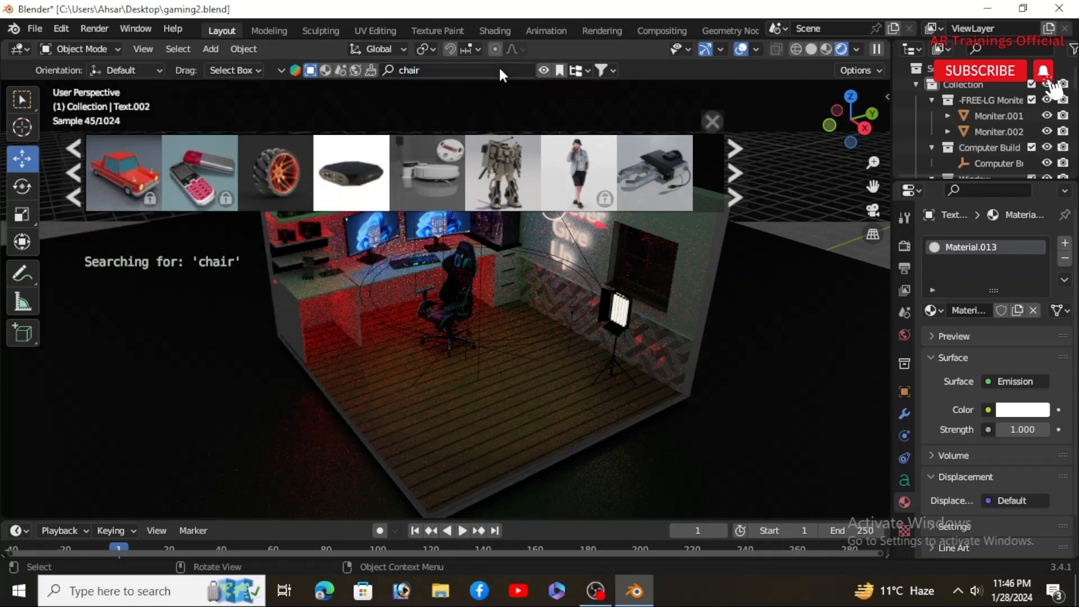
left_click(738, 160)
left_click(739, 171)
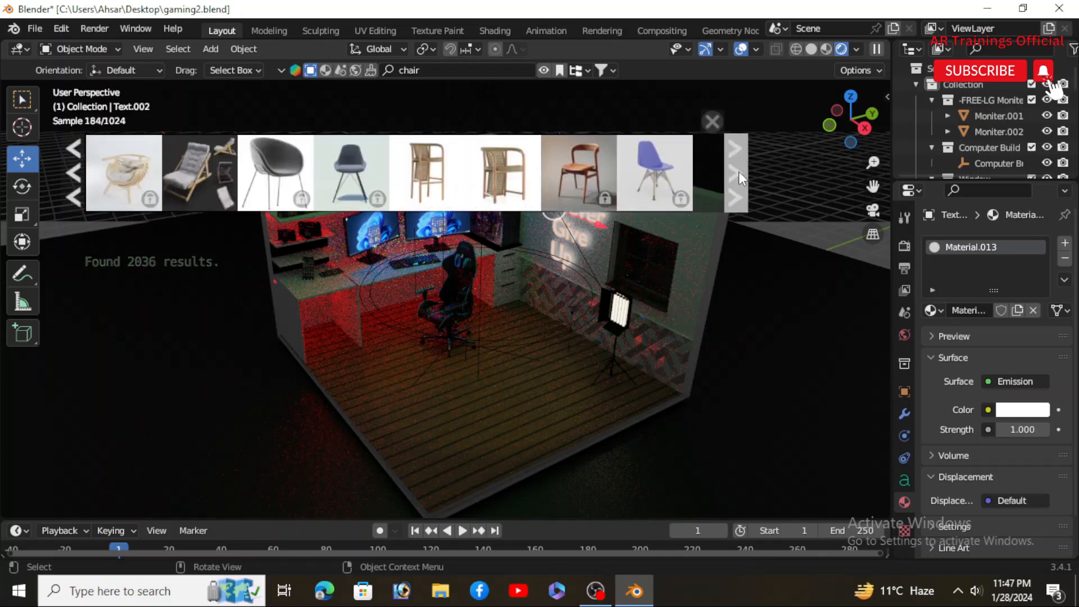
left_click(734, 174)
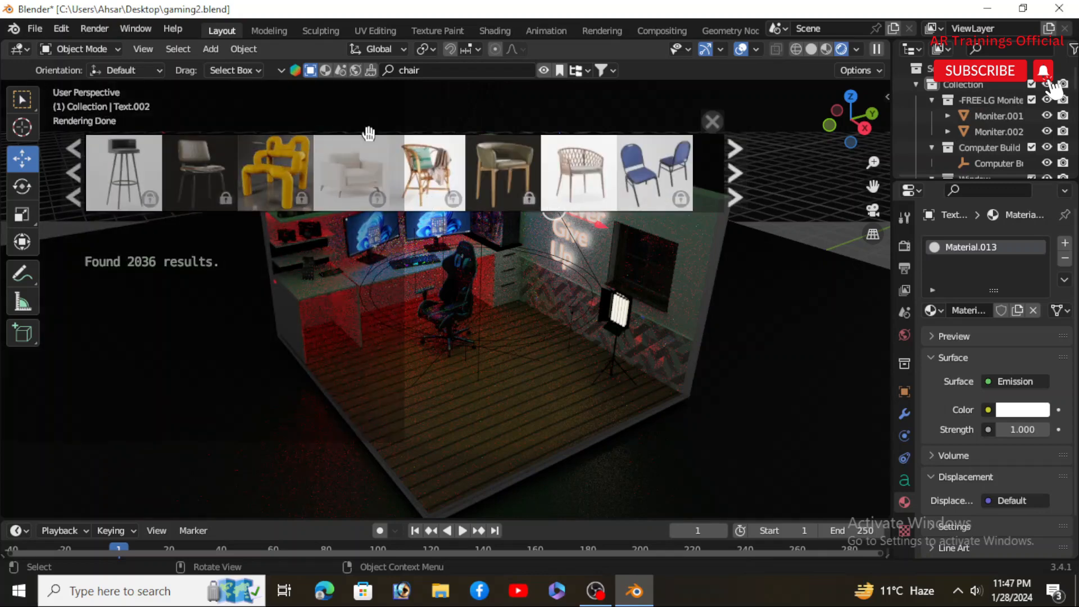
Step: Switch the BlenderKit search from models to materials and search for "wood"
left_click(327, 71)
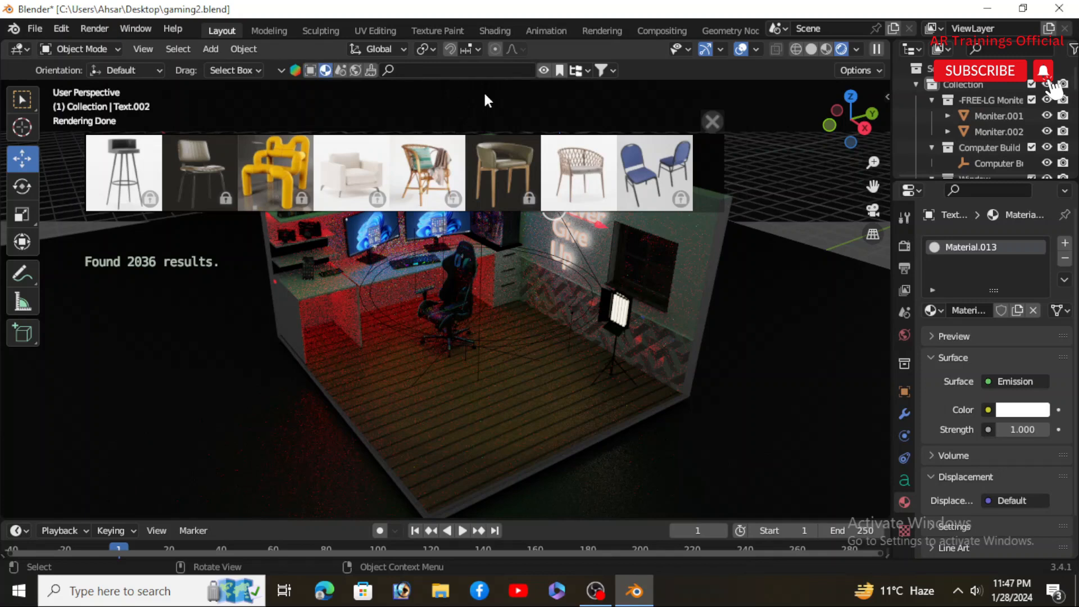
left_click(517, 69)
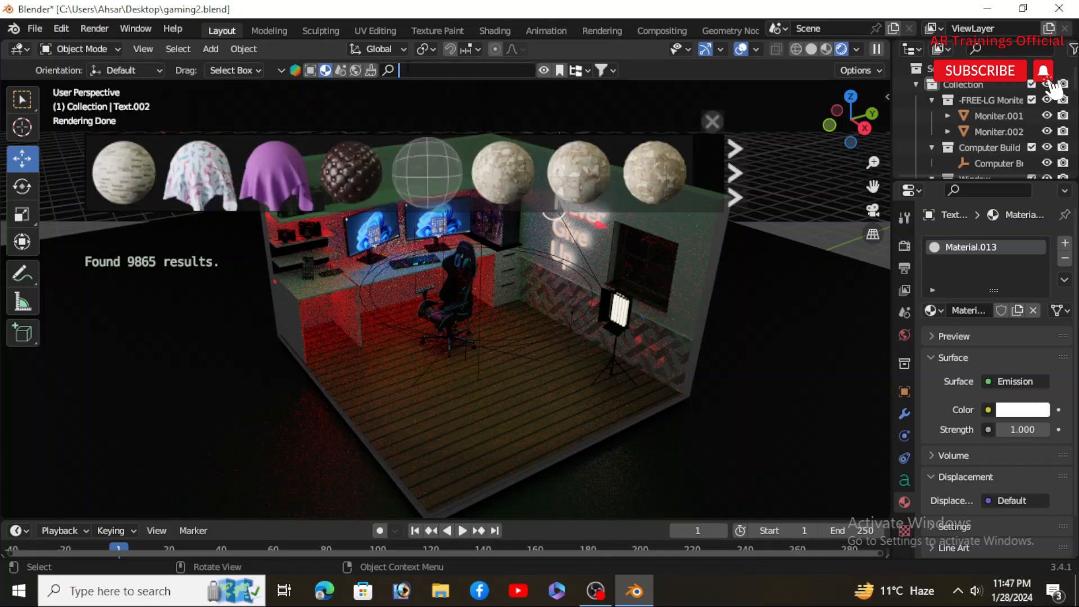
type("wood")
key("Return")
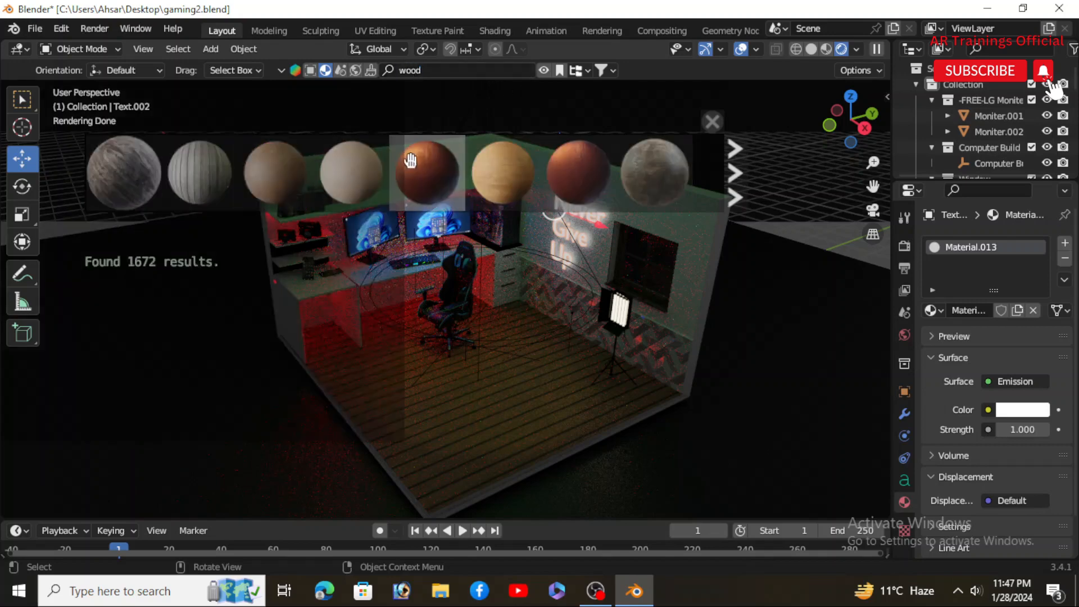